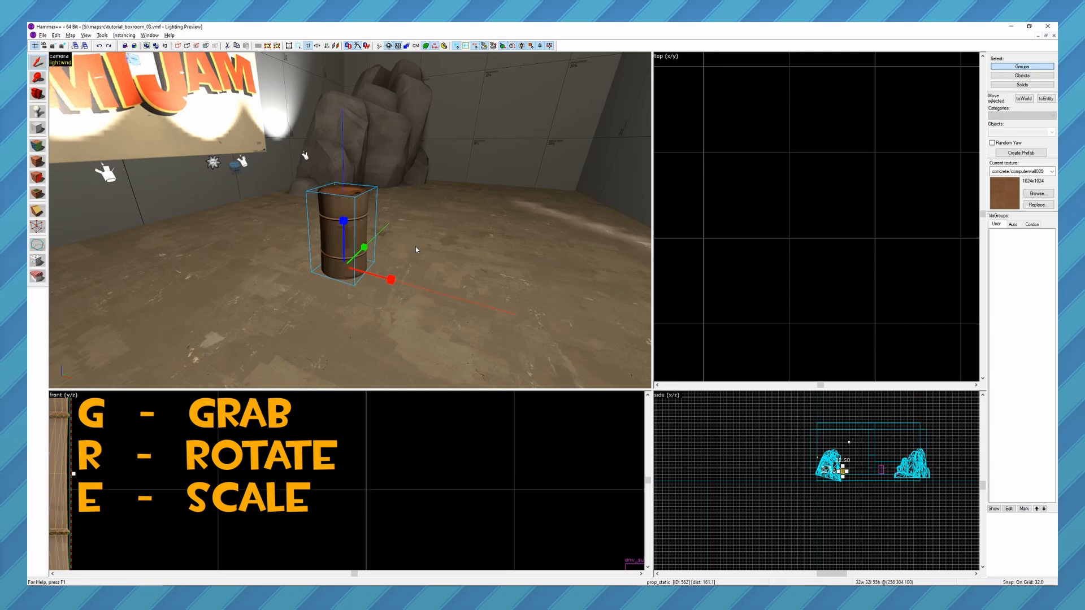
Try moving the barrel with Grab, locking the movement to single axes and to axis planes, and cancel the move.
{"action": "key", "text": "g"}
{"action": "mouse_move", "coordinate": [385, 239]}
{"action": "left_mouse_down"}
{"action": "mouse_move", "coordinate": [395, 181]}
{"action": "mouse_move", "coordinate": [262, 198]}
{"action": "mouse_move", "coordinate": [342, 273]}
{"action": "mouse_move", "coordinate": [356, 224]}
{"action": "mouse_move", "coordinate": [378, 236]}
{"action": "left_mouse_up"}
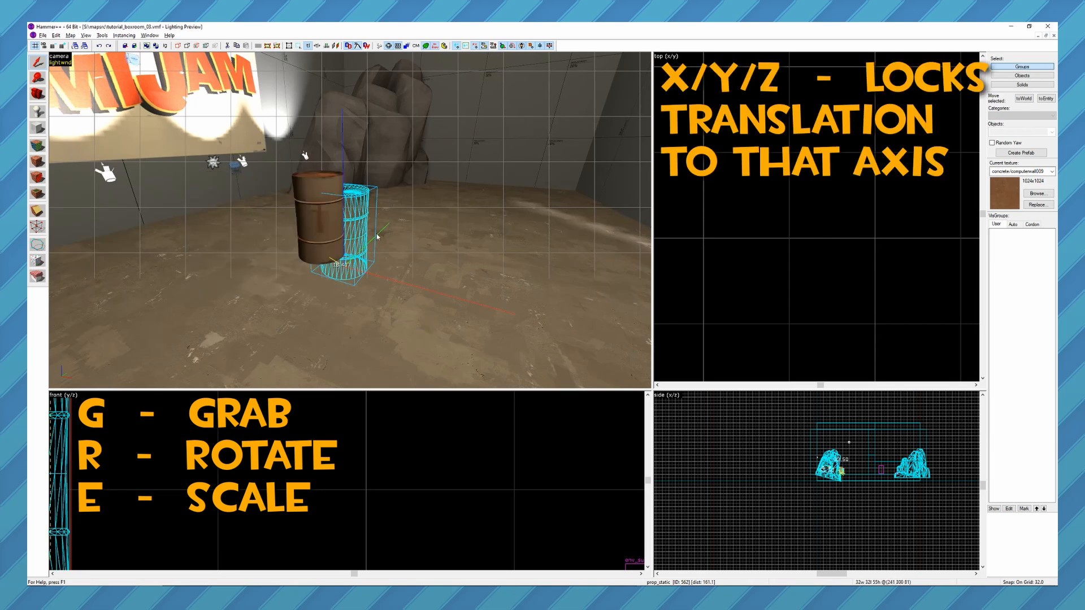
{"action": "key", "text": "x"}
{"action": "left_click_drag", "start_coordinate": [375, 227], "coordinate": [367, 261]}
{"action": "key", "text": "shift+y"}
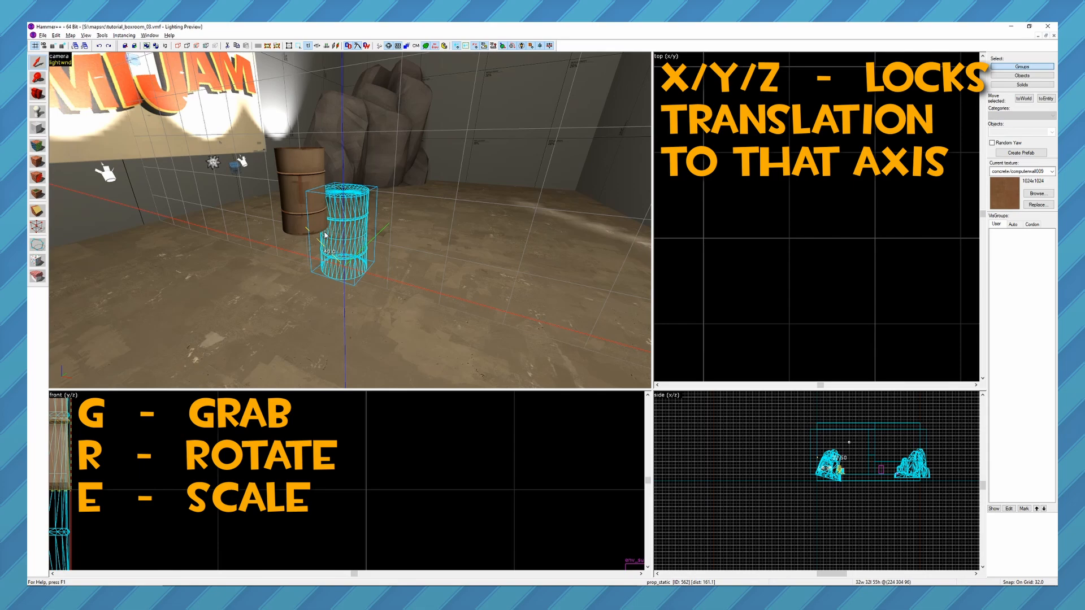
{"action": "key", "text": "shift+z"}
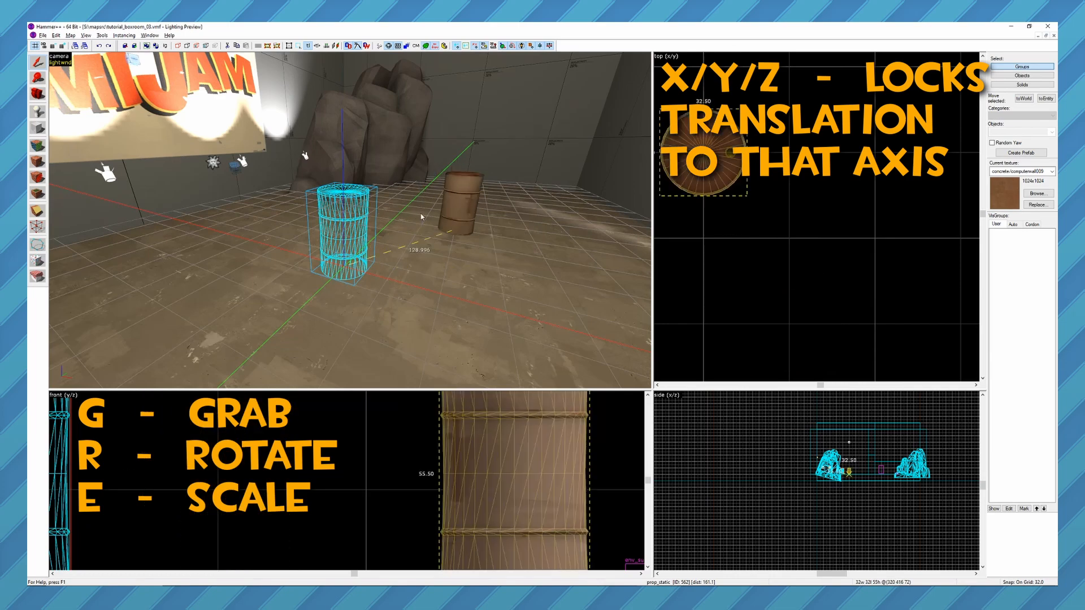
{"action": "key", "text": "x"}
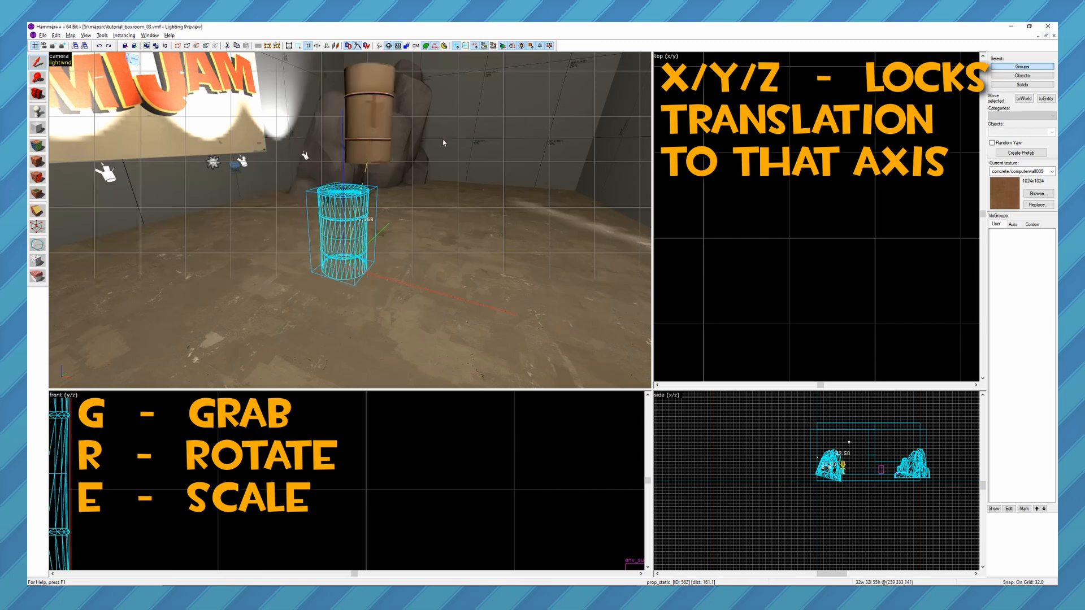
{"action": "key", "text": "Escape"}
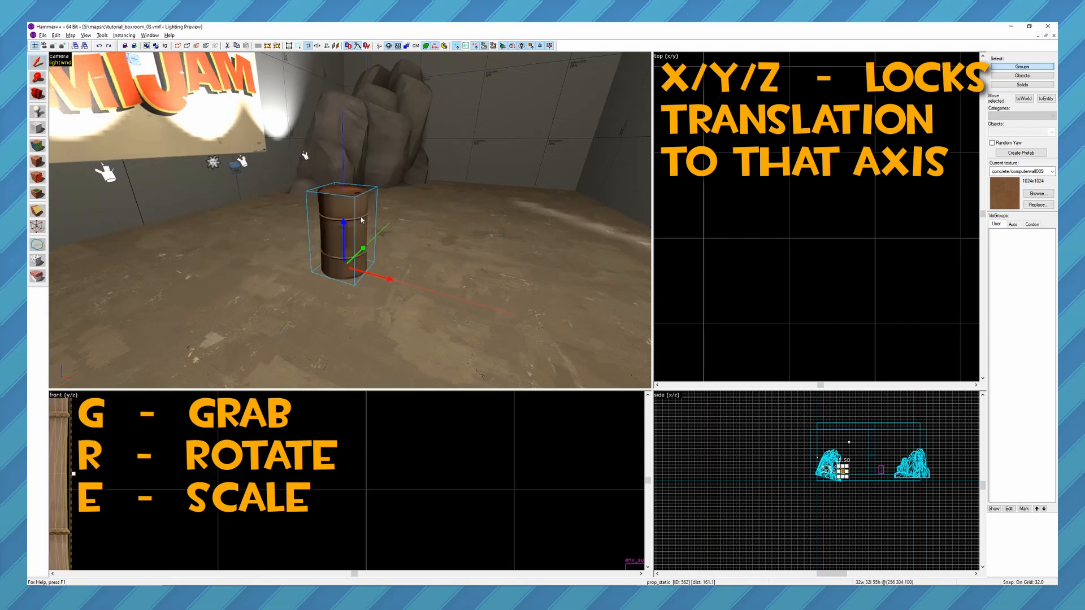
Rotate the barrel with the axis locked to X, Y and finally Z, keeping the rotation about the vertical axis.
{"action": "key", "text": "r"}
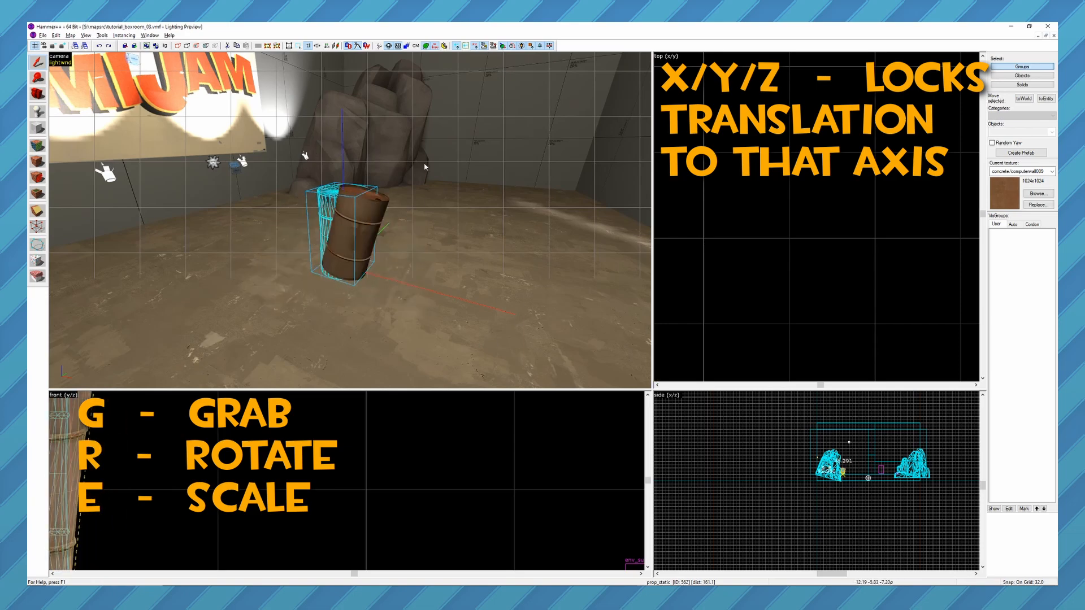
{"action": "key", "text": "x"}
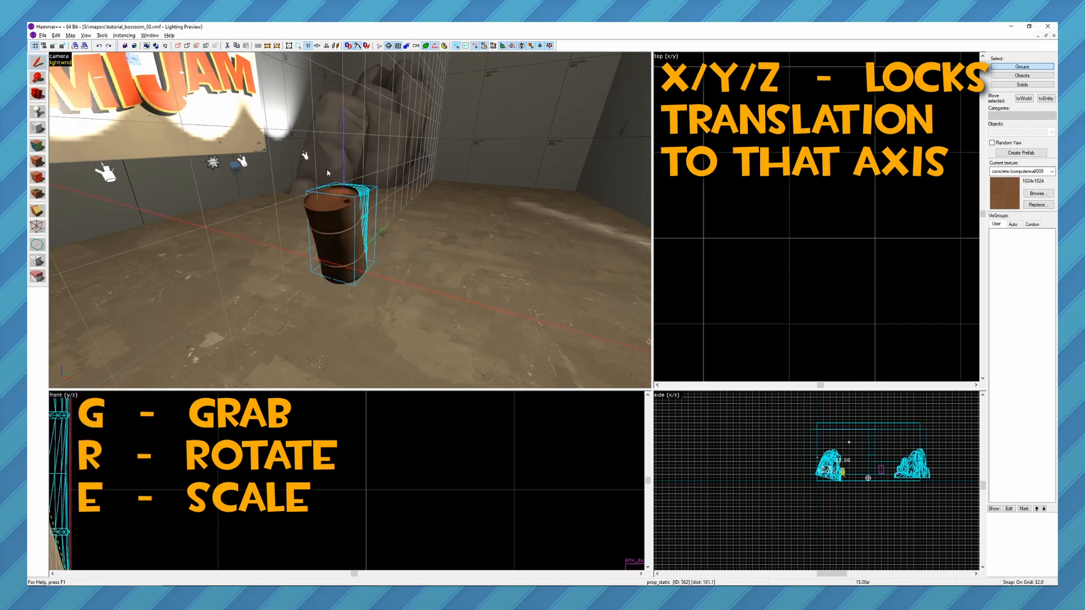
{"action": "key", "text": "y"}
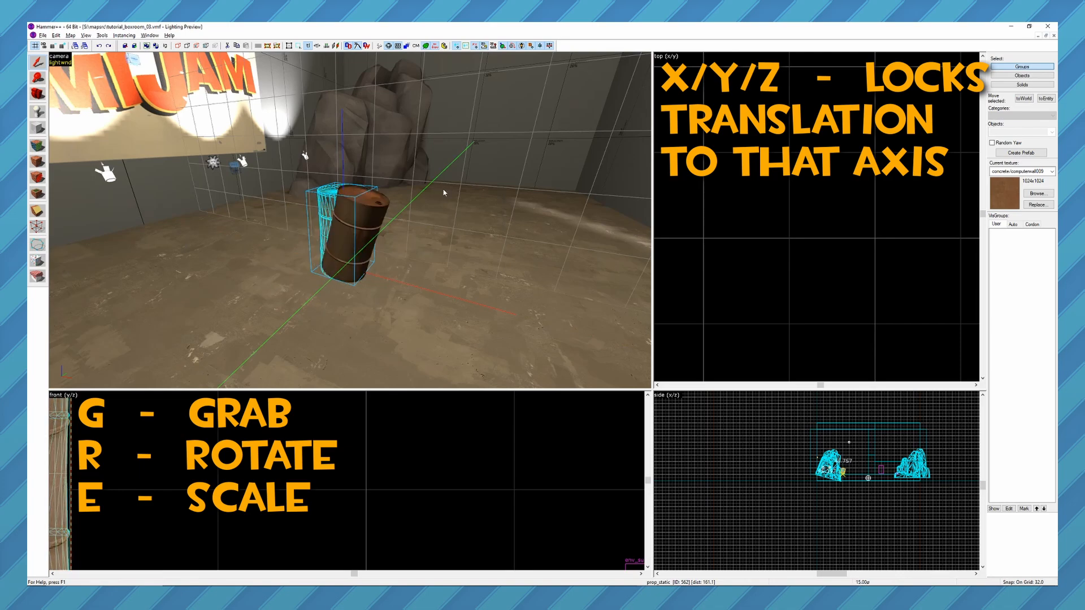
{"action": "key", "text": "z"}
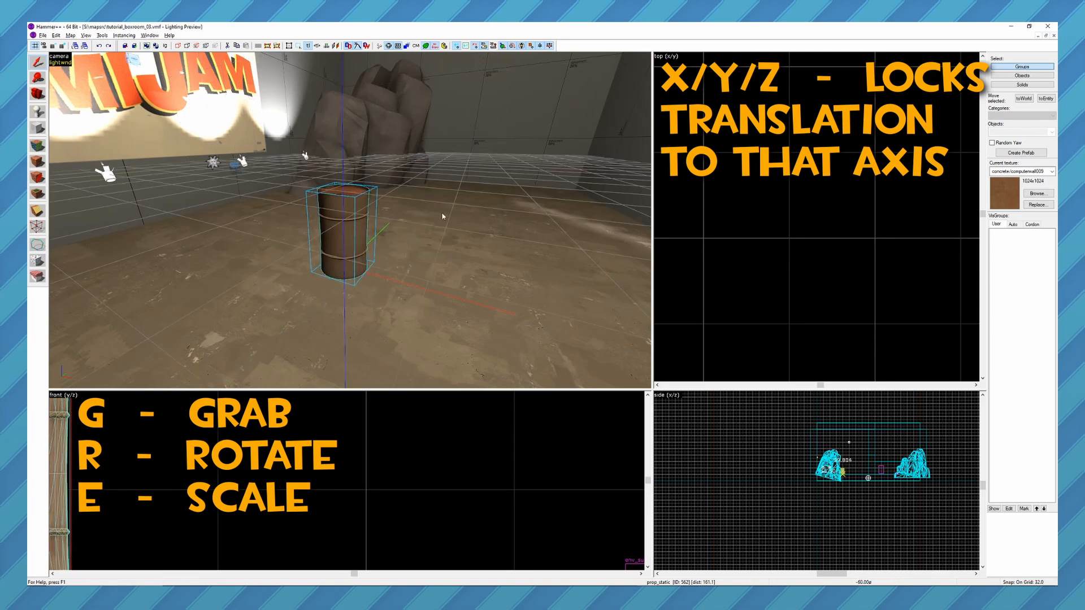
{"action": "left_click", "coordinate": [425, 274]}
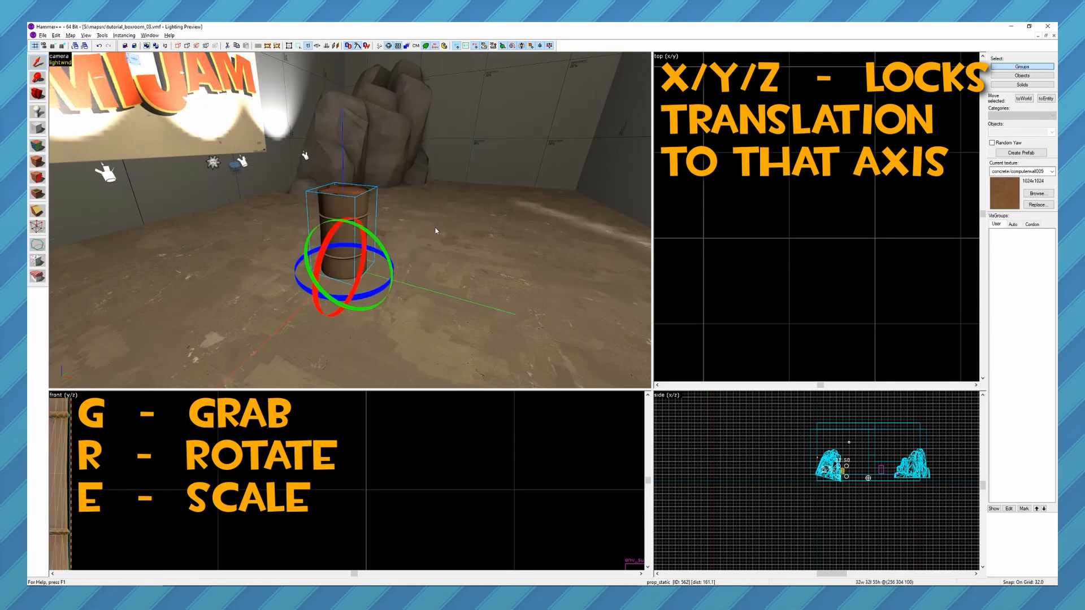
Select the room's outer wall brush from outside and try scaling it, first freely and then along the Z axis only.
{"action": "key", "text": "z"}
{"action": "key", "text": "s"}
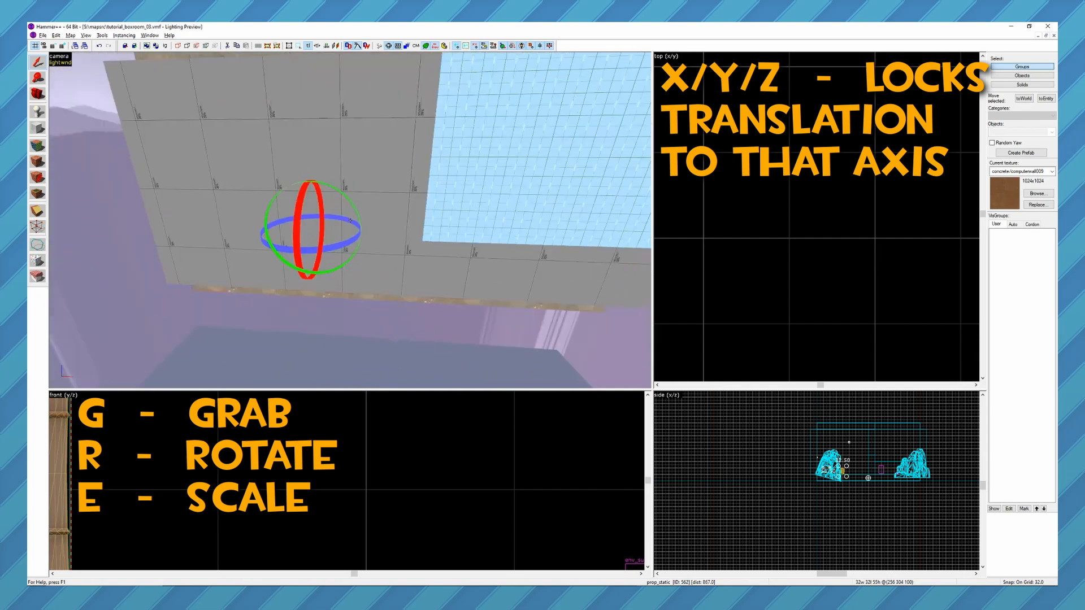
{"action": "key", "text": "w"}
{"action": "key", "text": "z"}
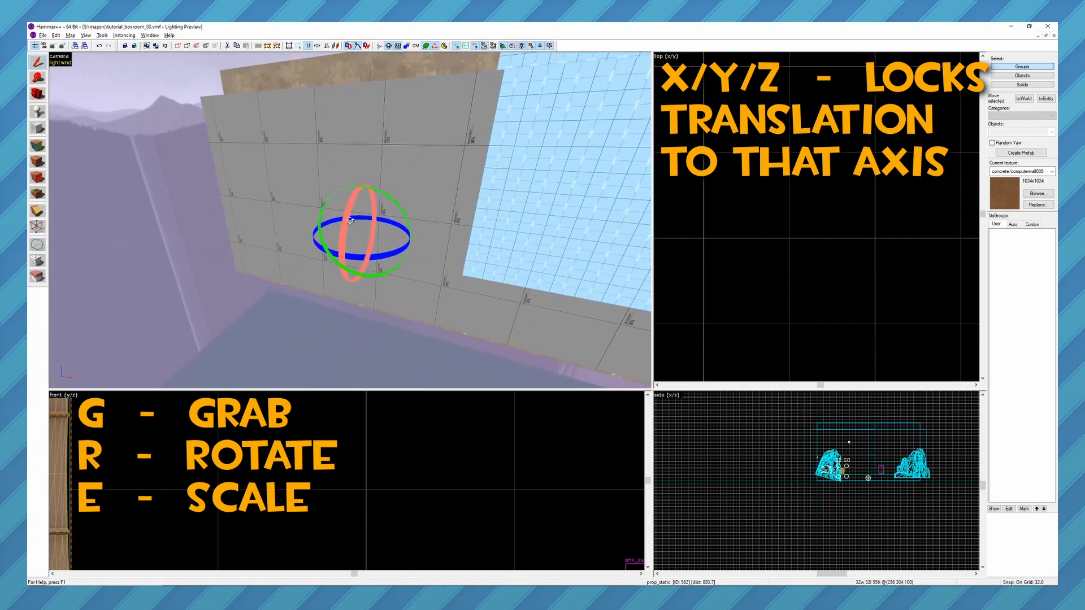
{"action": "left_click", "coordinate": [258, 203]}
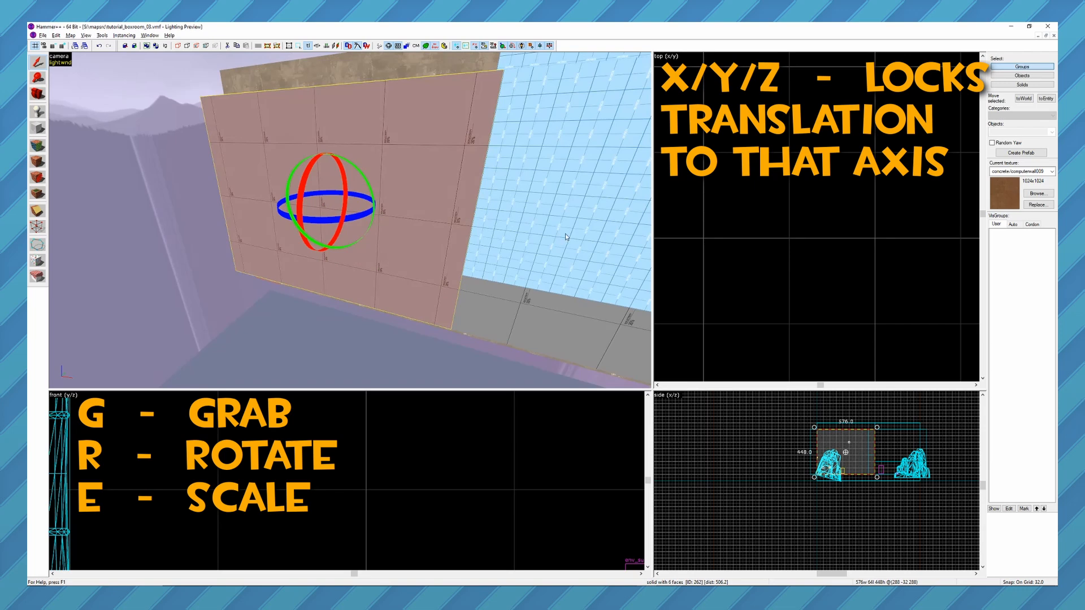
{"action": "key", "text": "e"}
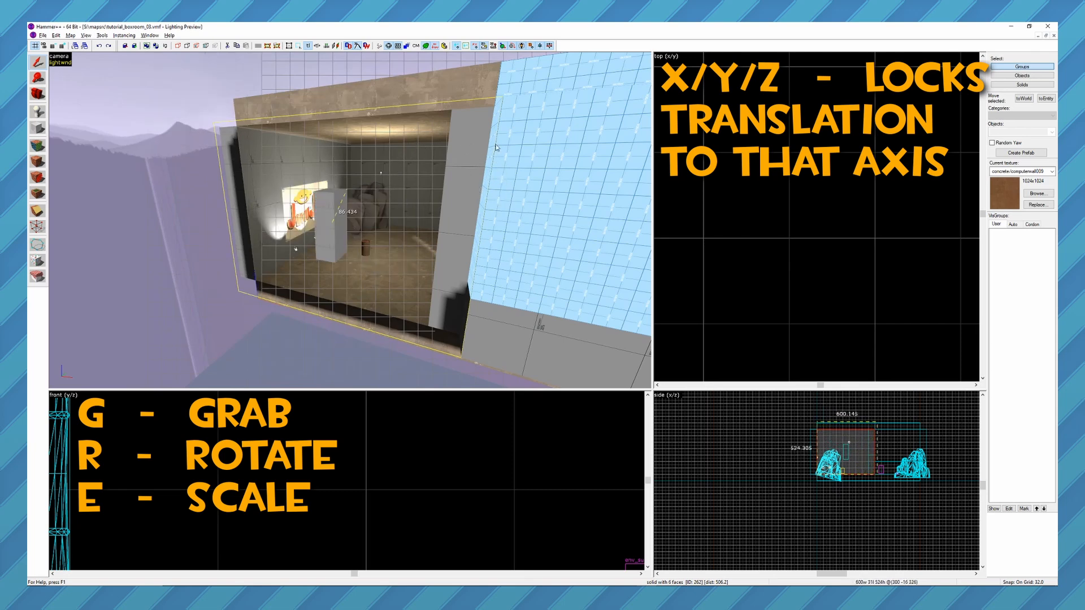
{"action": "key", "text": "z"}
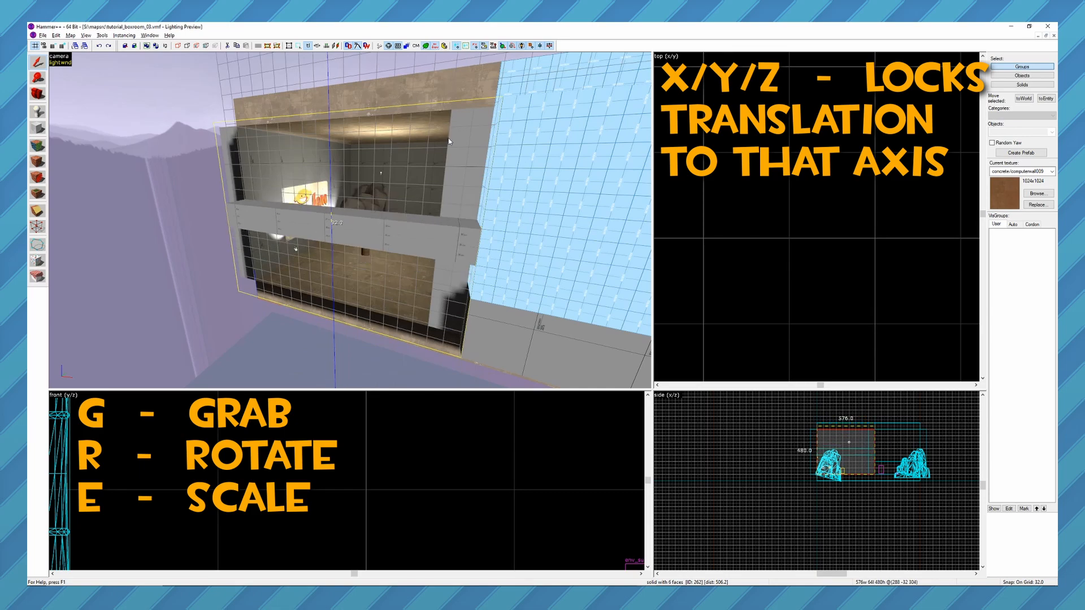
{"action": "left_click", "coordinate": [435, 263]}
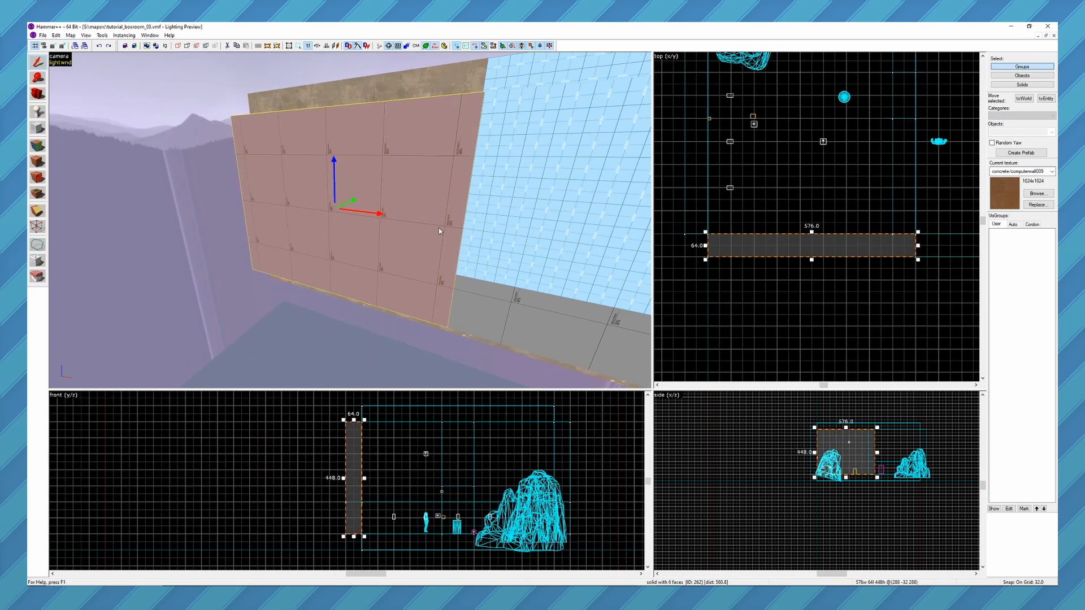
Try moving the outer wall brush in the top view and undo the move.
{"action": "key", "text": "g"}
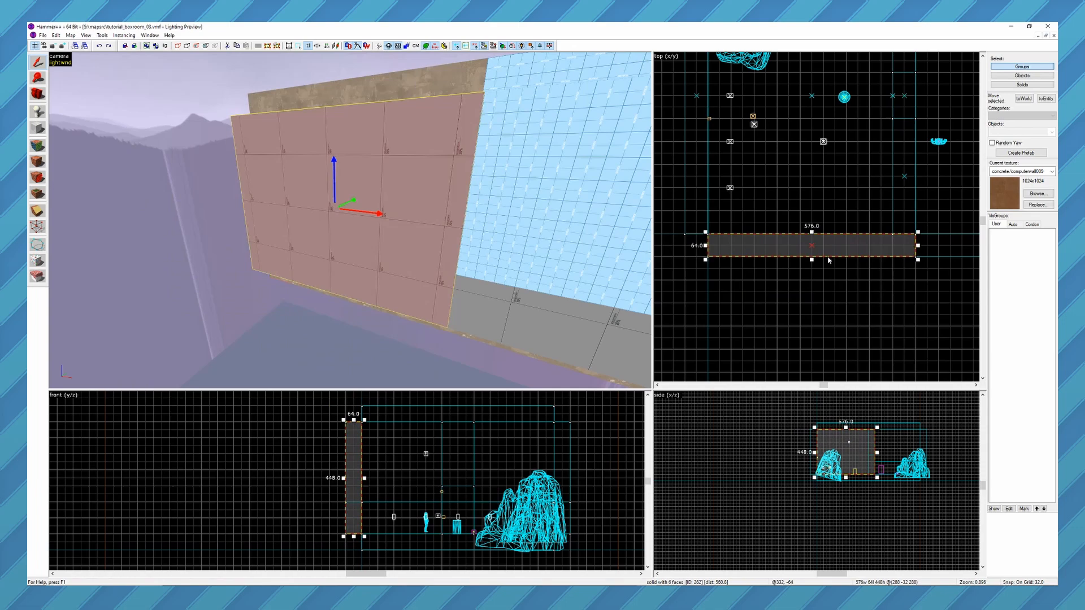
{"action": "mouse_move", "coordinate": [761, 241]}
{"action": "left_mouse_down"}
{"action": "mouse_move", "coordinate": [777, 233]}
{"action": "mouse_move", "coordinate": [776, 248]}
{"action": "left_mouse_up"}
{"action": "key", "text": "ctrl+z"}
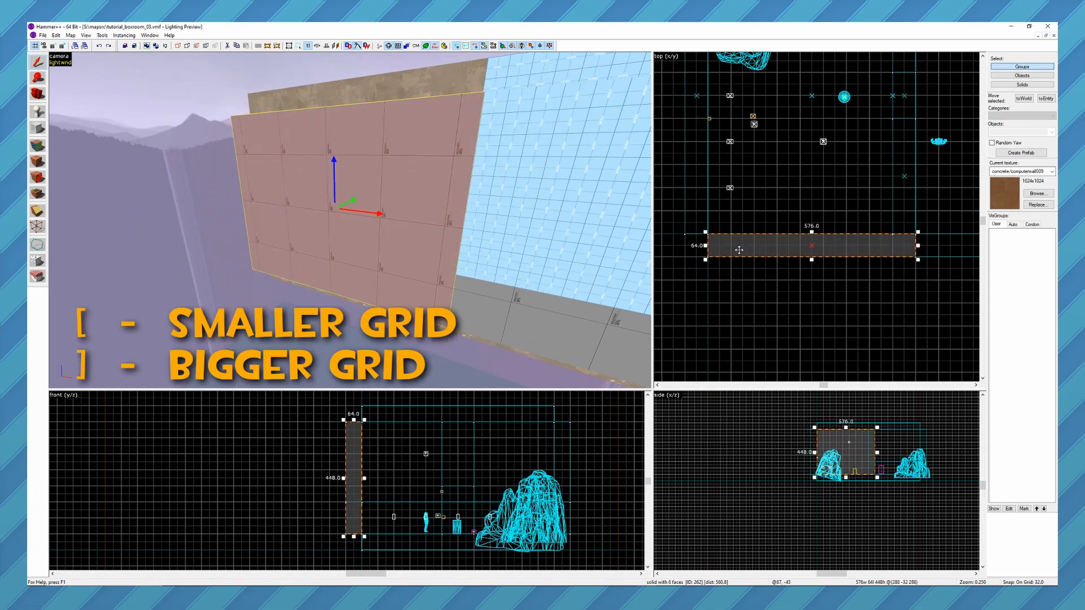
Reduce the snap grid to 8 units and enlarge it back to 32 units.
{"action": "key", "text": "["}
{"action": "key", "text": "["}
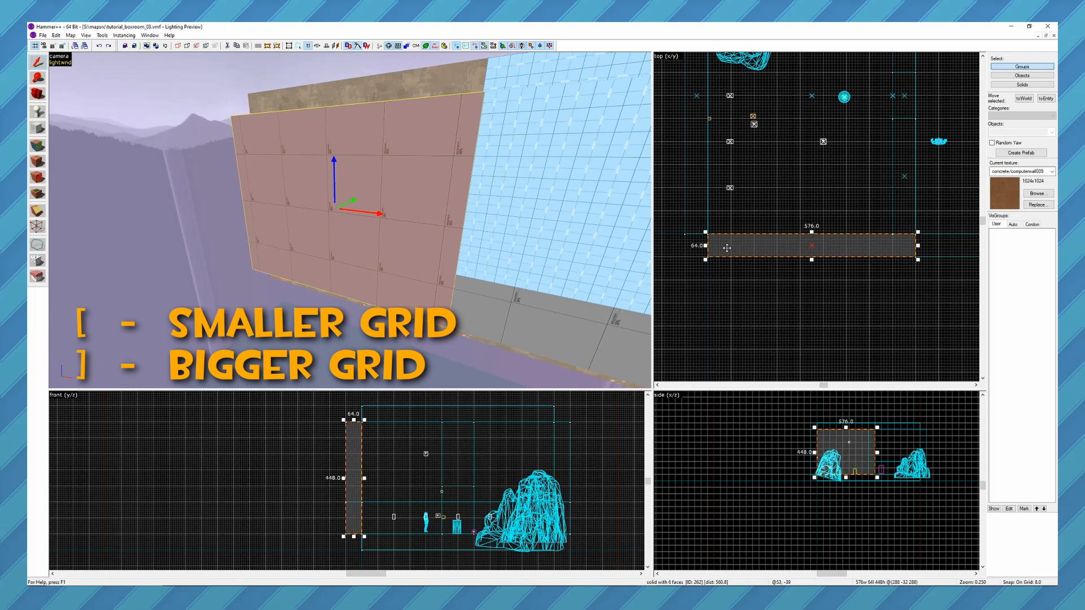
{"action": "mouse_move", "coordinate": [727, 248]}
{"action": "left_mouse_down"}
{"action": "mouse_move", "coordinate": [760, 247]}
{"action": "mouse_move", "coordinate": [727, 248]}
{"action": "left_mouse_up"}
{"action": "key", "text": "]"}
{"action": "key", "text": "]"}
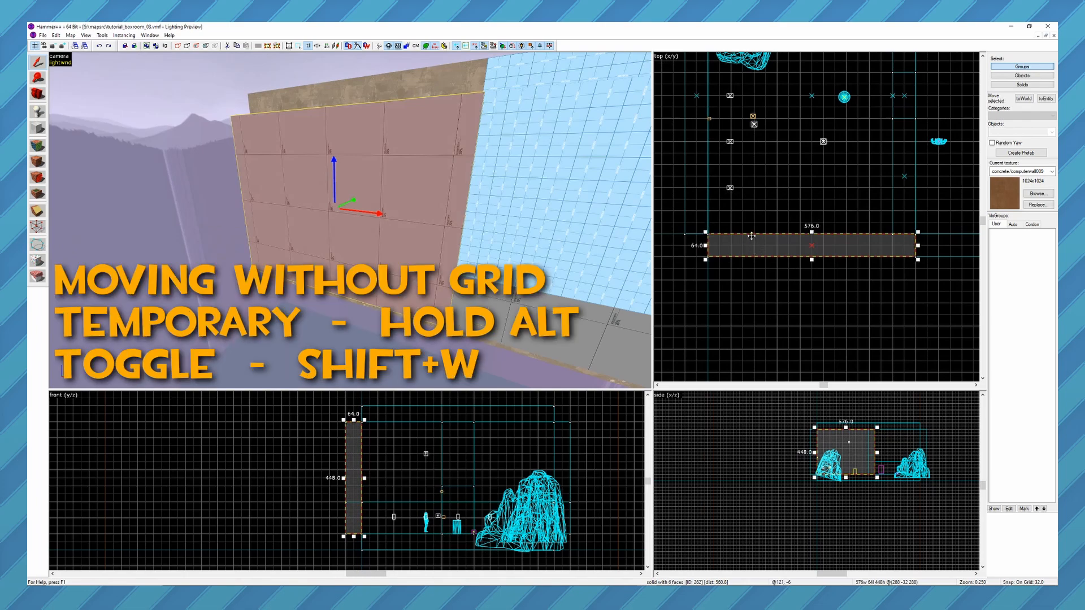
Try moving the outer wall off the grid and snapping it back to the grid, and return it to its original position.
{"action": "left_click_drag", "start_coordinate": [733, 245], "coordinate": [751, 263], "text": "alt"}
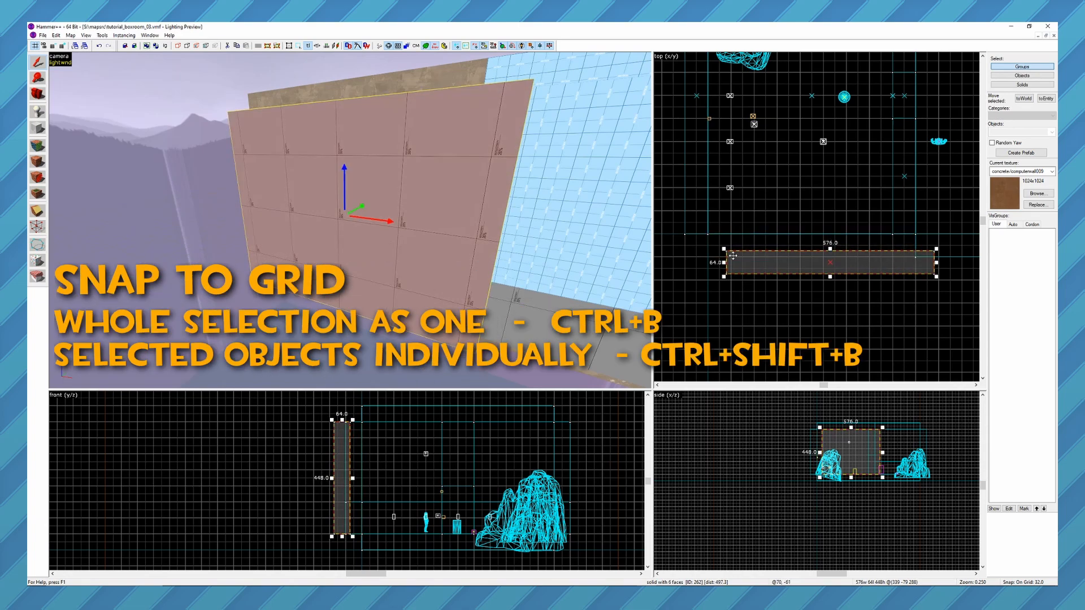
{"action": "key", "text": "ctrl+b"}
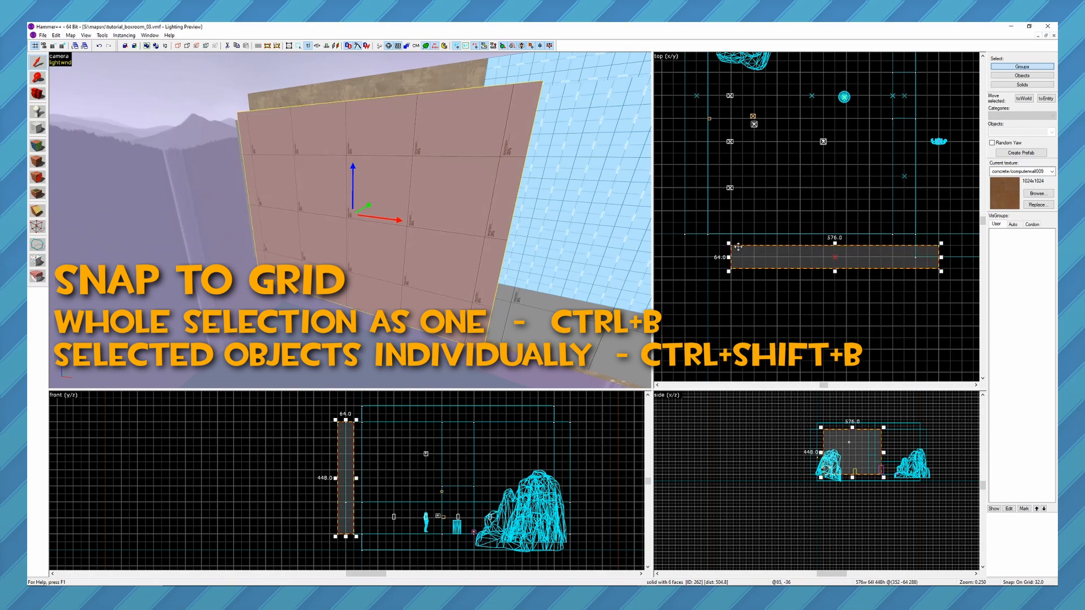
{"action": "scroll", "coordinate": [737, 257], "scroll_direction": "up", "scroll_amount": 1}
{"action": "left_click_drag", "start_coordinate": [737, 256], "coordinate": [710, 242]}
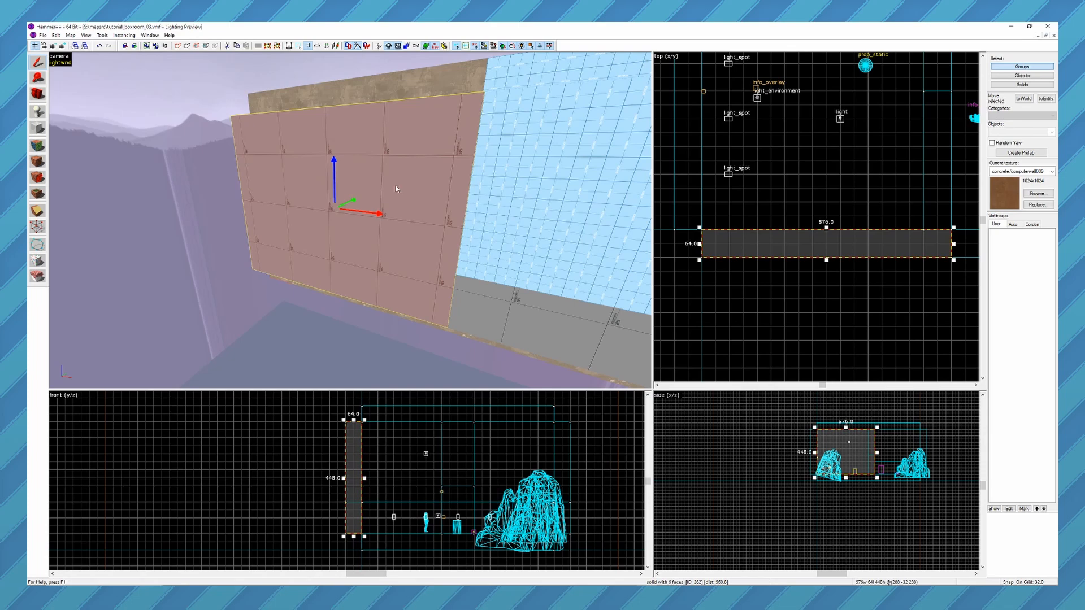
Try rotating the outer wall brush freely in the 3D view and undo the rotation.
{"action": "mouse_move", "coordinate": [396, 189]}
{"action": "left_mouse_down"}
{"action": "mouse_move", "coordinate": [428, 134]}
{"action": "mouse_move", "coordinate": [420, 117]}
{"action": "mouse_move", "coordinate": [457, 153]}
{"action": "mouse_move", "coordinate": [440, 127]}
{"action": "mouse_move", "coordinate": [421, 114]}
{"action": "mouse_move", "coordinate": [342, 109]}
{"action": "mouse_move", "coordinate": [388, 131]}
{"action": "mouse_move", "coordinate": [398, 156]}
{"action": "left_mouse_up"}
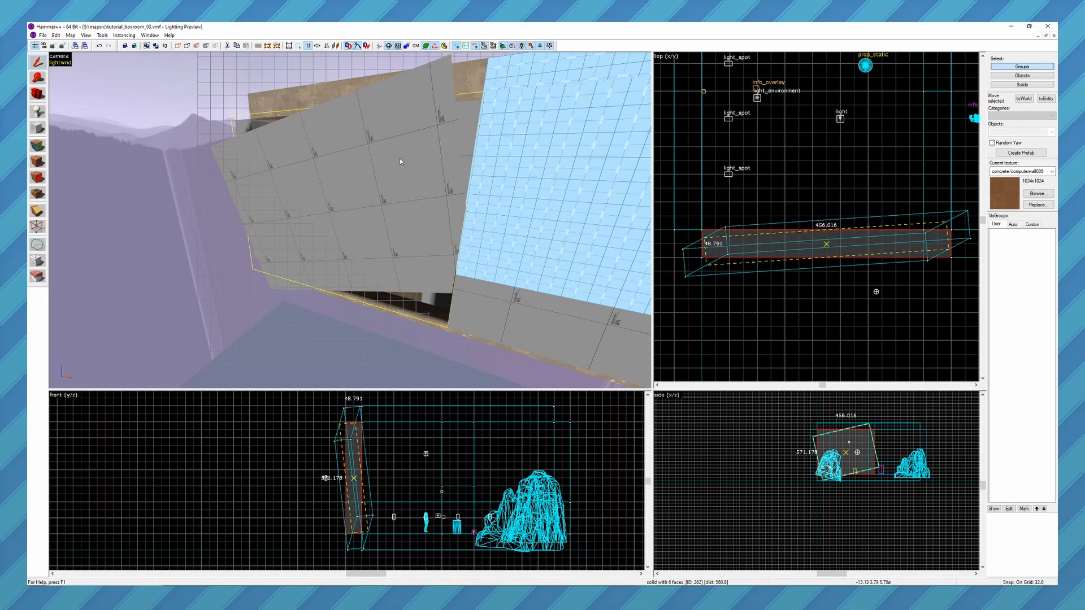
{"action": "mouse_move", "coordinate": [400, 162]}
{"action": "left_mouse_down", "text": "alt"}
{"action": "mouse_move", "coordinate": [365, 121]}
{"action": "mouse_move", "coordinate": [327, 101]}
{"action": "mouse_move", "coordinate": [390, 131]}
{"action": "mouse_move", "coordinate": [412, 170]}
{"action": "mouse_move", "coordinate": [406, 222]}
{"action": "mouse_move", "coordinate": [385, 242]}
{"action": "mouse_move", "coordinate": [389, 206]}
{"action": "mouse_move", "coordinate": [353, 135]}
{"action": "mouse_move", "coordinate": [394, 175]}
{"action": "mouse_move", "coordinate": [392, 228]}
{"action": "left_mouse_up", "text": "alt"}
{"action": "key", "text": "ctrl+z"}
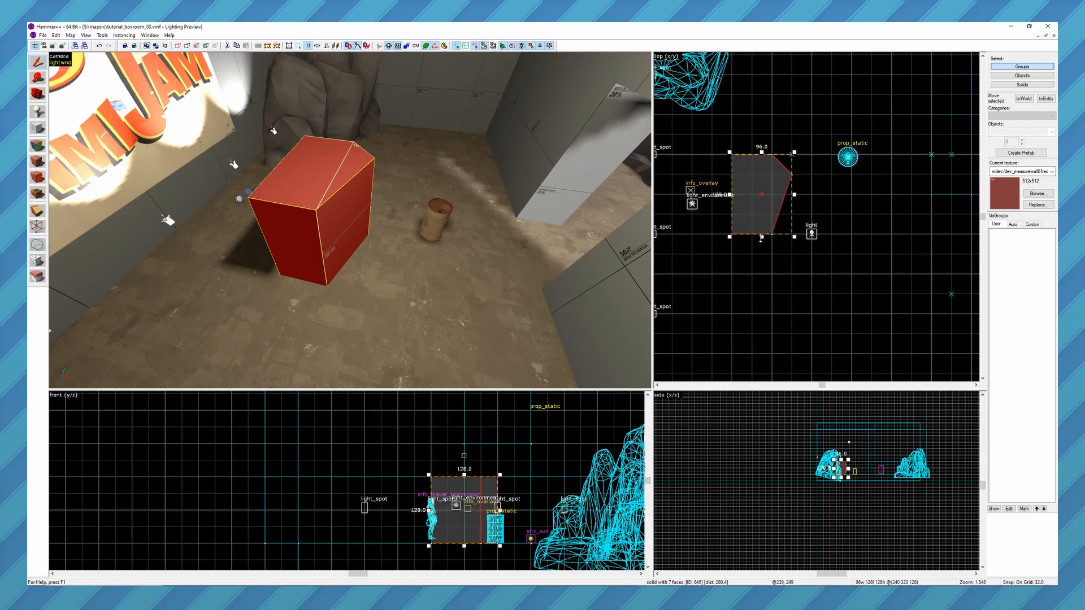
Flip the red brush horizontally four times and vertically twice in the top view.
{"action": "key", "text": "ctrl+l"}
{"action": "key", "text": "ctrl+l"}
{"action": "key", "text": "ctrl+l"}
{"action": "key", "text": "ctrl+l"}
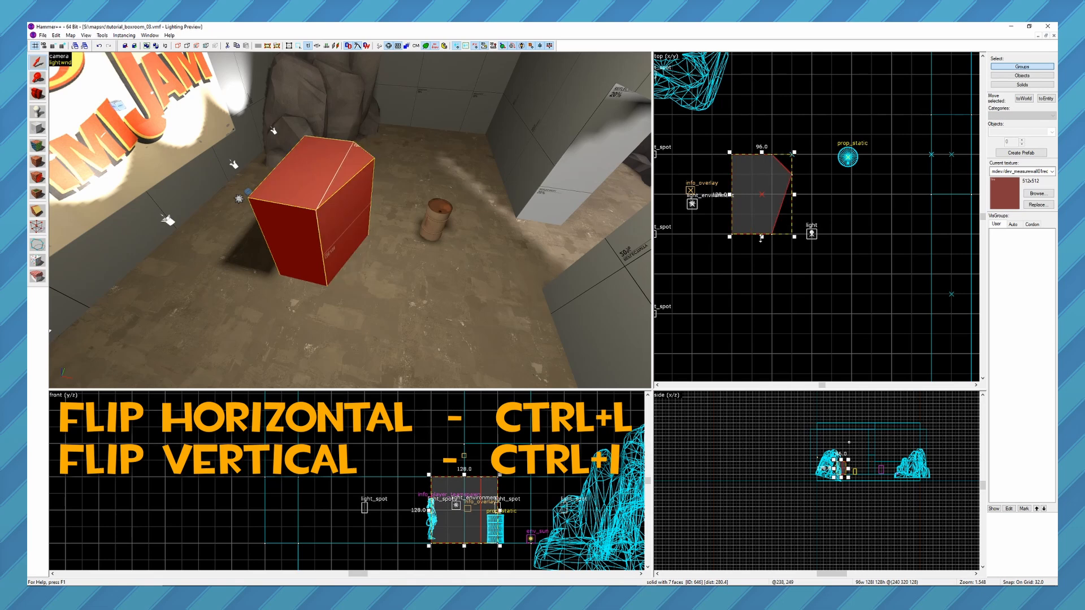
{"action": "key", "text": "ctrl+i"}
{"action": "key", "text": "ctrl+i"}
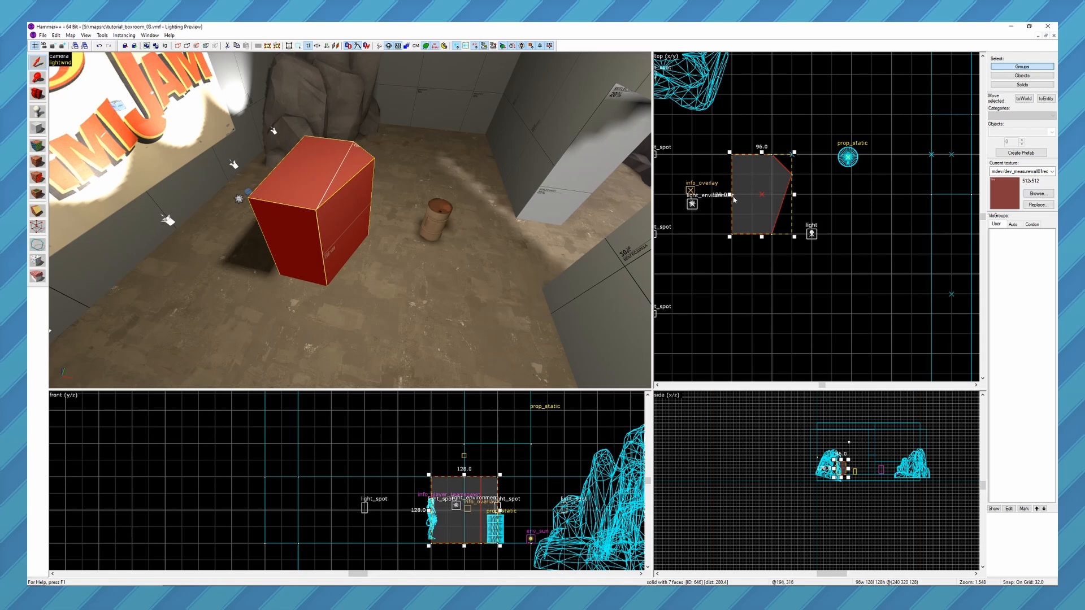
Mirror the red brush in the top view by resizing its left edge past its right edge to 96 units wide.
{"action": "left_click_drag", "start_coordinate": [730, 194], "coordinate": [850, 198]}
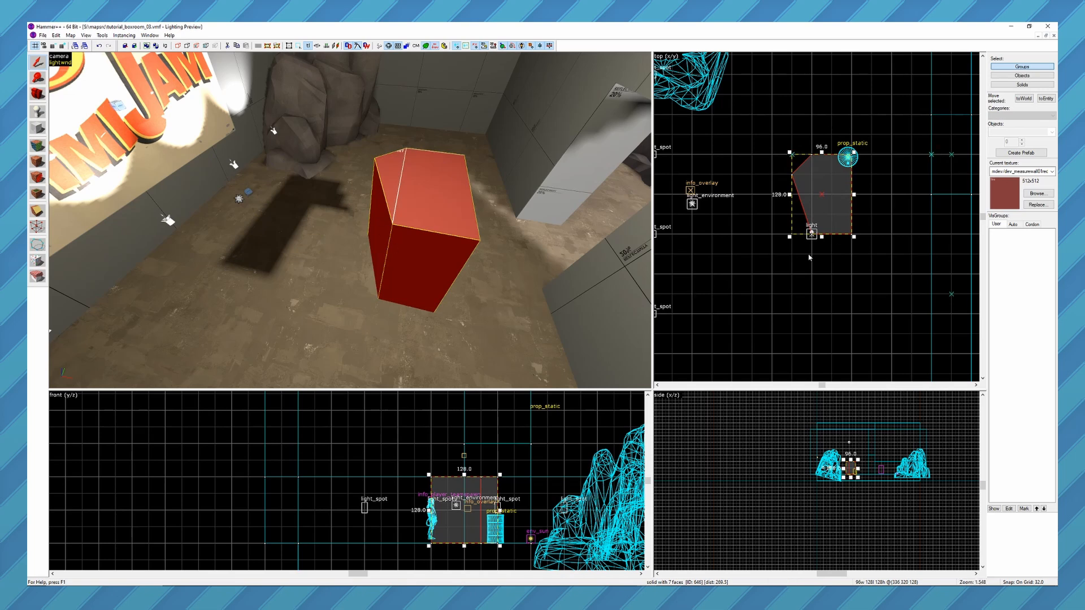
Mirror the red brush with the Transformation tool in Scale mode, using a value of -1 for X.
{"action": "key", "text": "ctrl+m"}
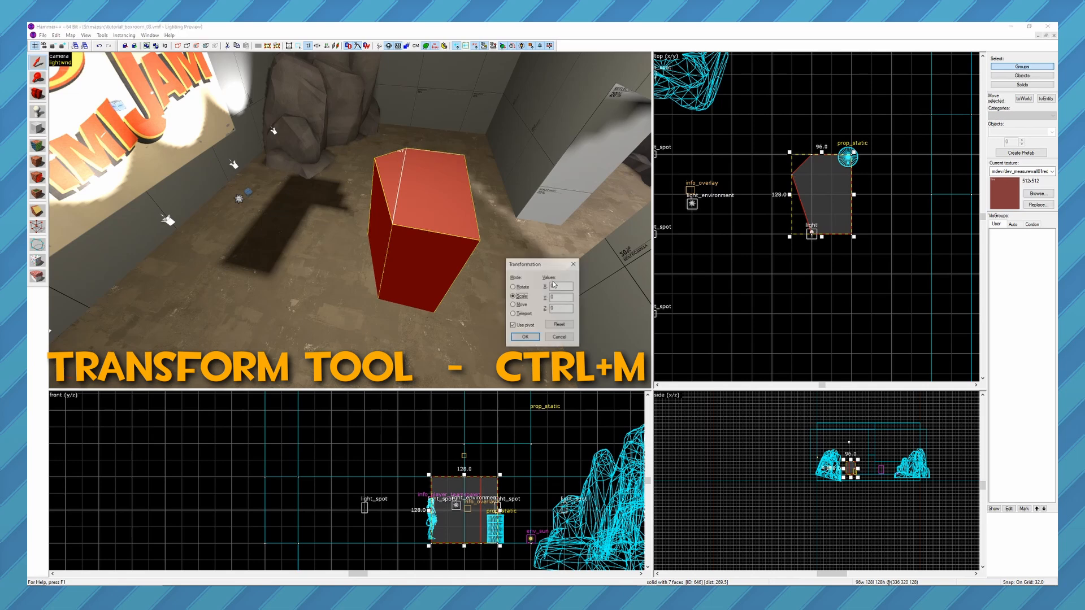
{"action": "left_click_drag", "start_coordinate": [541, 270], "coordinate": [501, 237]}
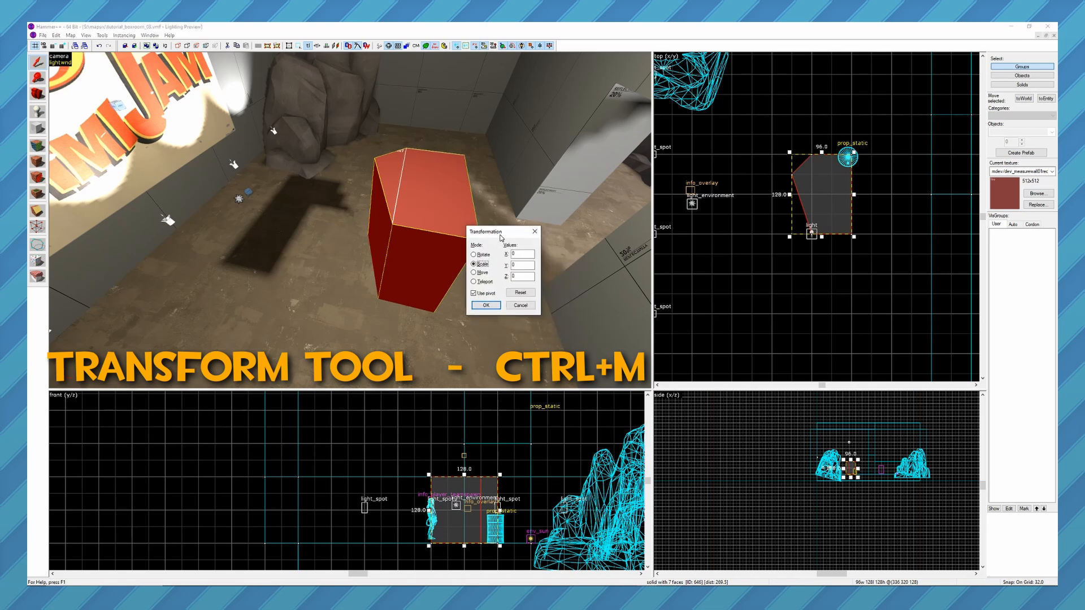
{"action": "left_click", "coordinate": [524, 255]}
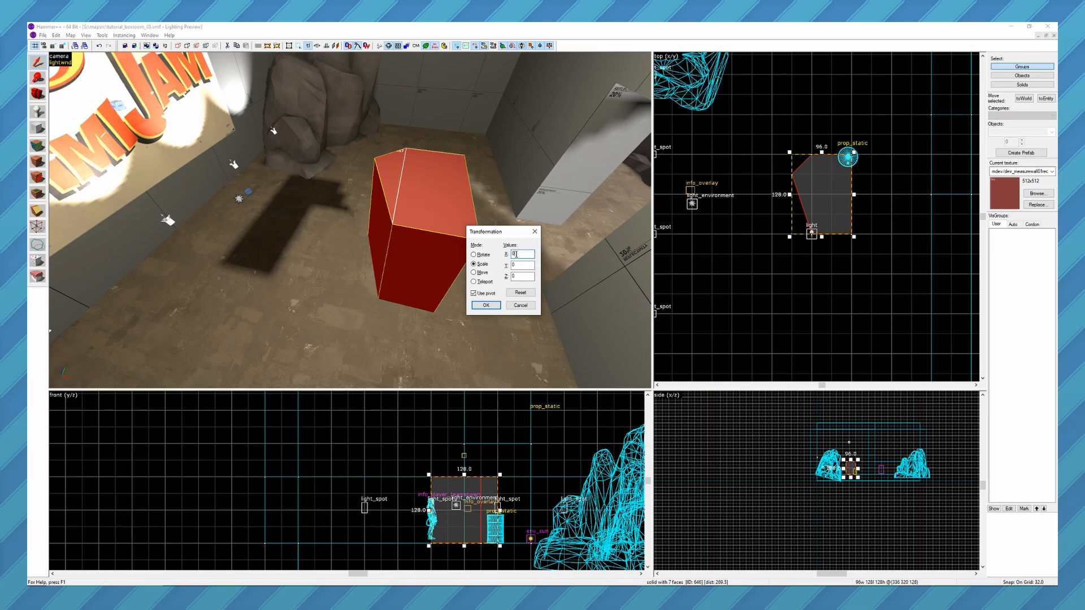
{"action": "type", "text": "-1"}
{"action": "double_click", "coordinate": [514, 266]}
{"action": "left_click", "coordinate": [524, 276]}
{"action": "double_click", "coordinate": [525, 275]}
{"action": "left_click", "coordinate": [523, 254]}
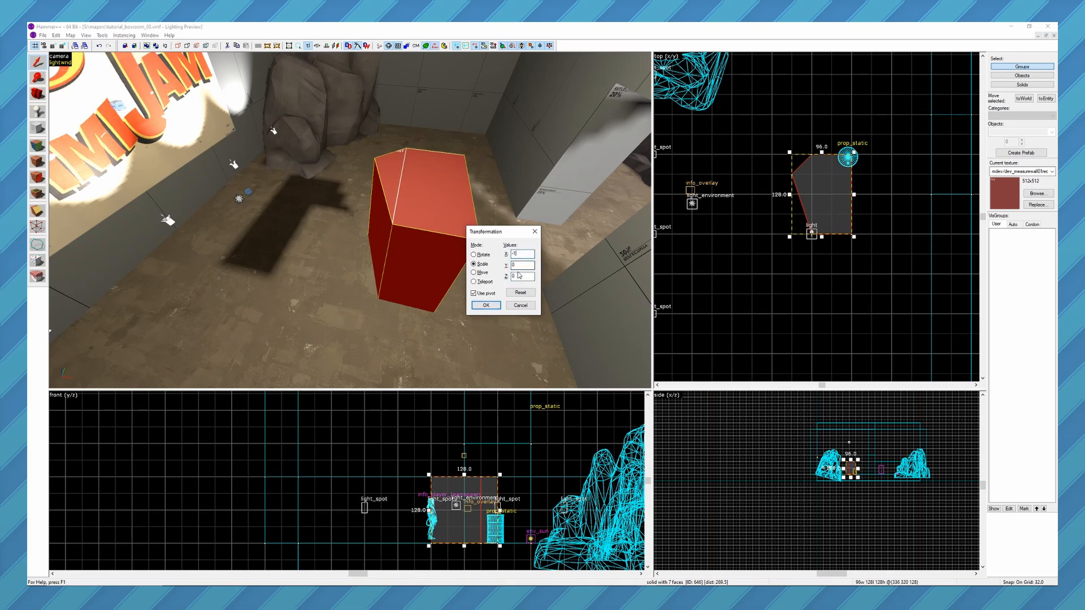
{"action": "left_click", "coordinate": [485, 307]}
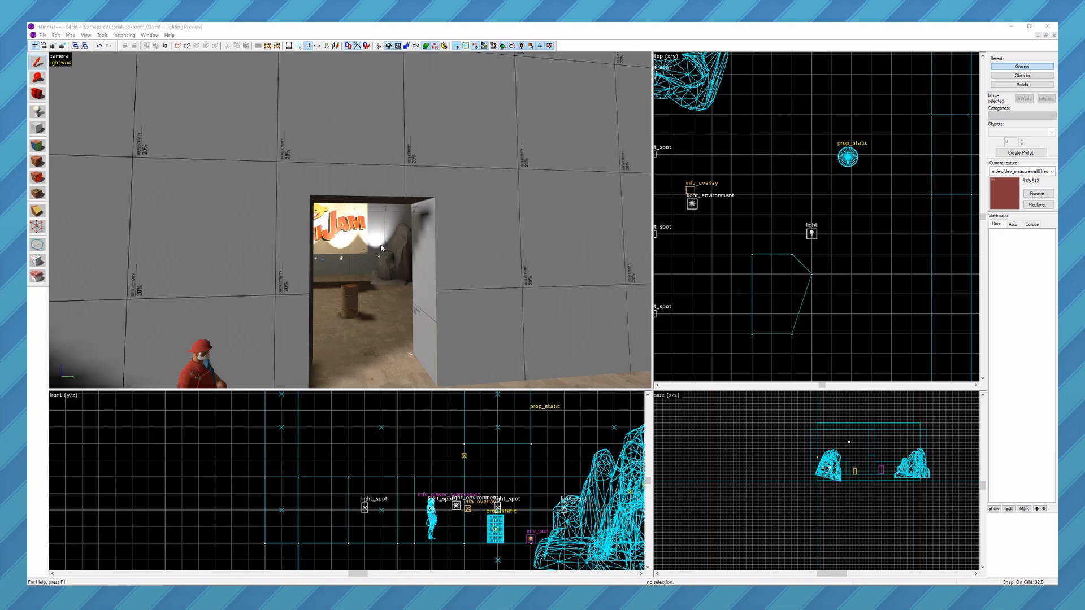
Select the wall brush directly above the doorway, with the front view framed on the doorway area.
{"action": "left_click", "coordinate": [438, 195]}
{"action": "scroll", "coordinate": [450, 476], "scroll_direction": "up", "scroll_amount": 3}
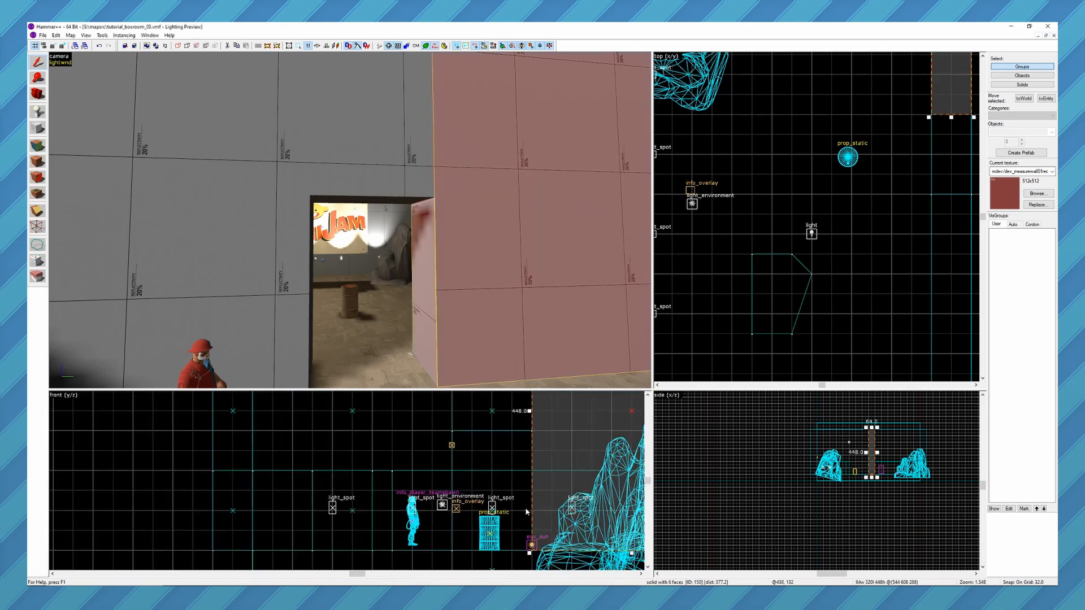
{"action": "scroll", "coordinate": [450, 476], "scroll_direction": "up", "scroll_amount": 3}
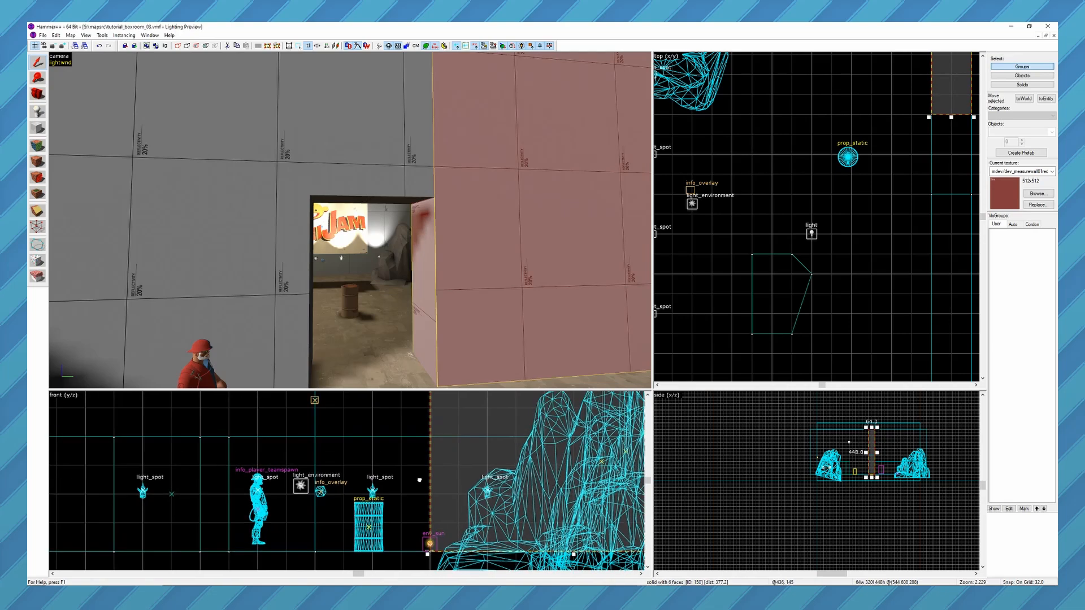
{"action": "middle_click_drag", "start_coordinate": [419, 503], "coordinate": [422, 524]}
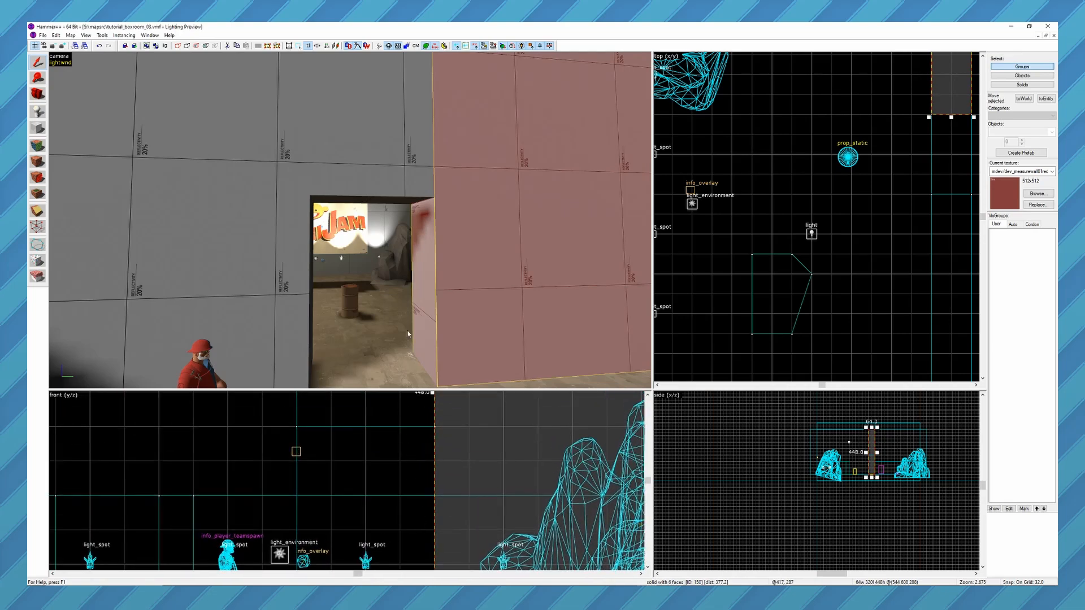
{"action": "left_click", "coordinate": [393, 171]}
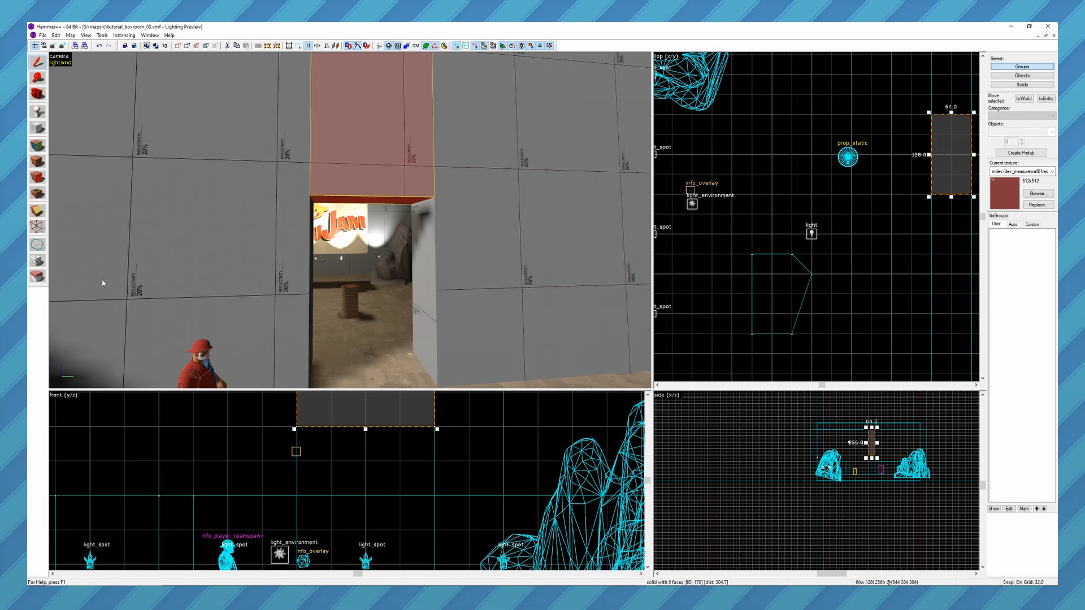
Build a 64 by 64 unit triangular brush in the doorway's upper right corner with the Polygon tool and select it.
{"action": "left_click", "coordinate": [38, 245]}
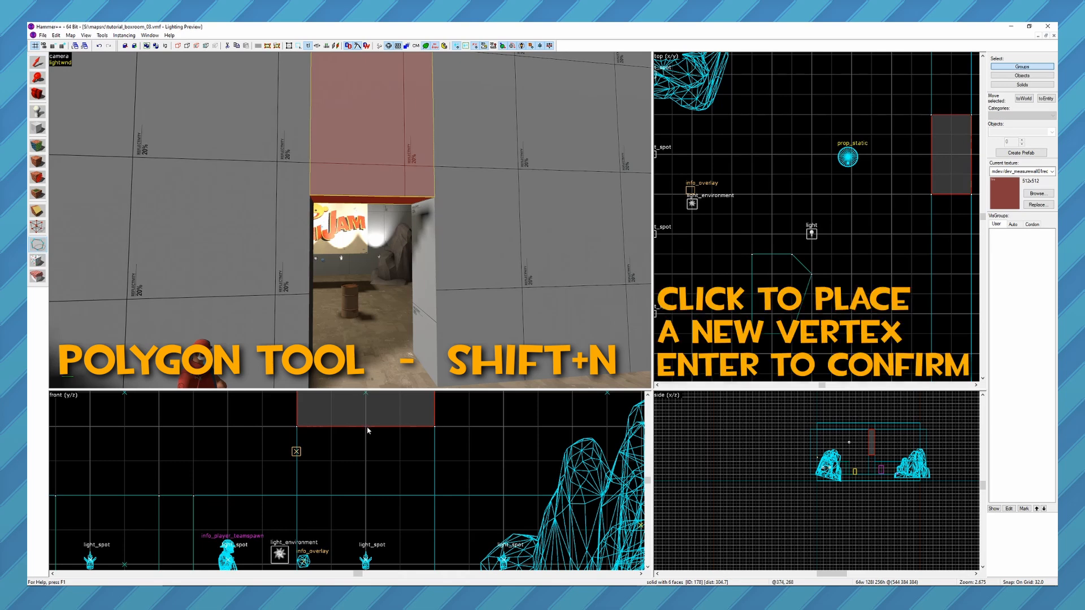
{"action": "left_click", "coordinate": [366, 427]}
{"action": "left_click", "coordinate": [435, 427]}
{"action": "left_click", "coordinate": [435, 496]}
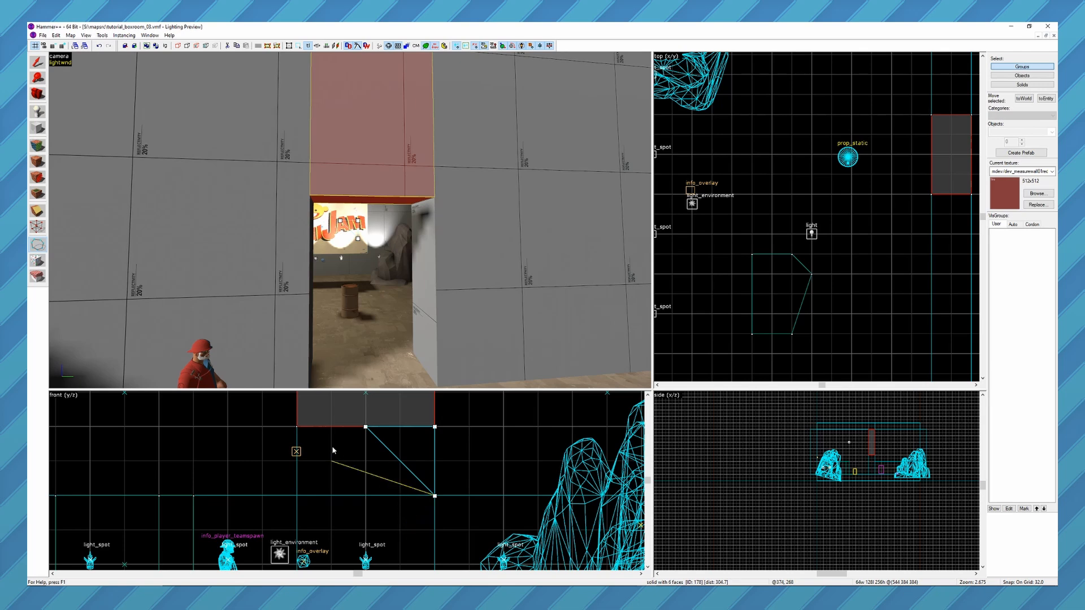
{"action": "key", "text": "Return"}
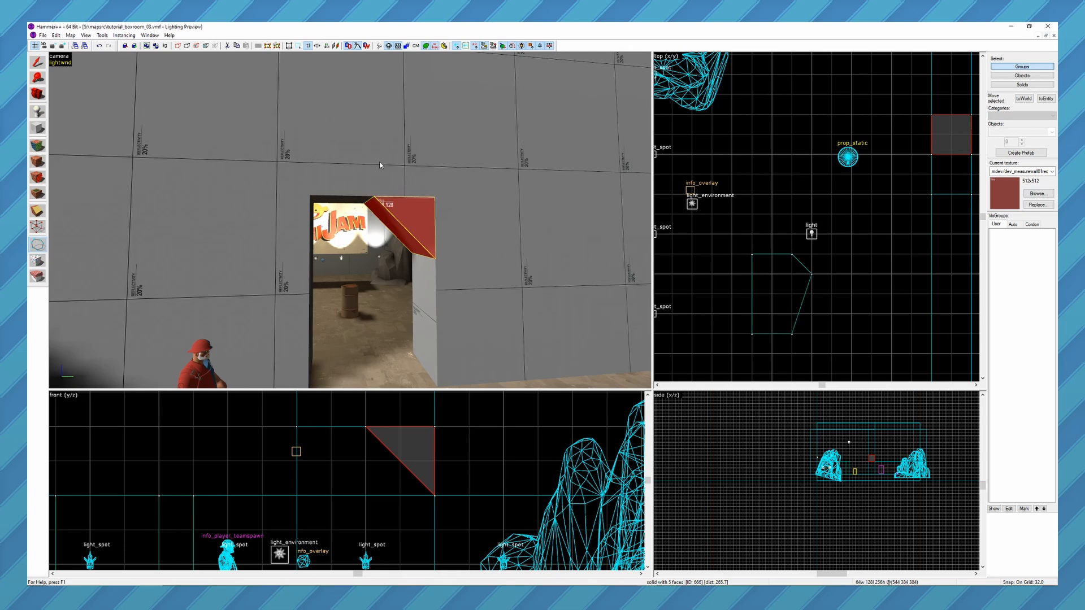
{"action": "left_click", "coordinate": [396, 135]}
{"action": "left_click", "coordinate": [493, 321]}
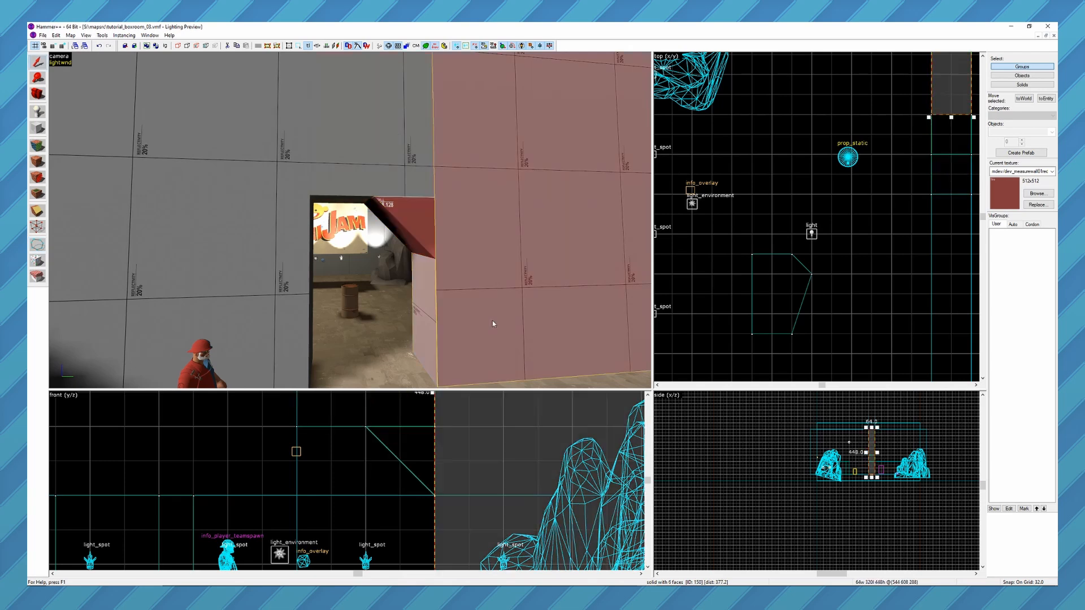
{"action": "left_click", "coordinate": [417, 217]}
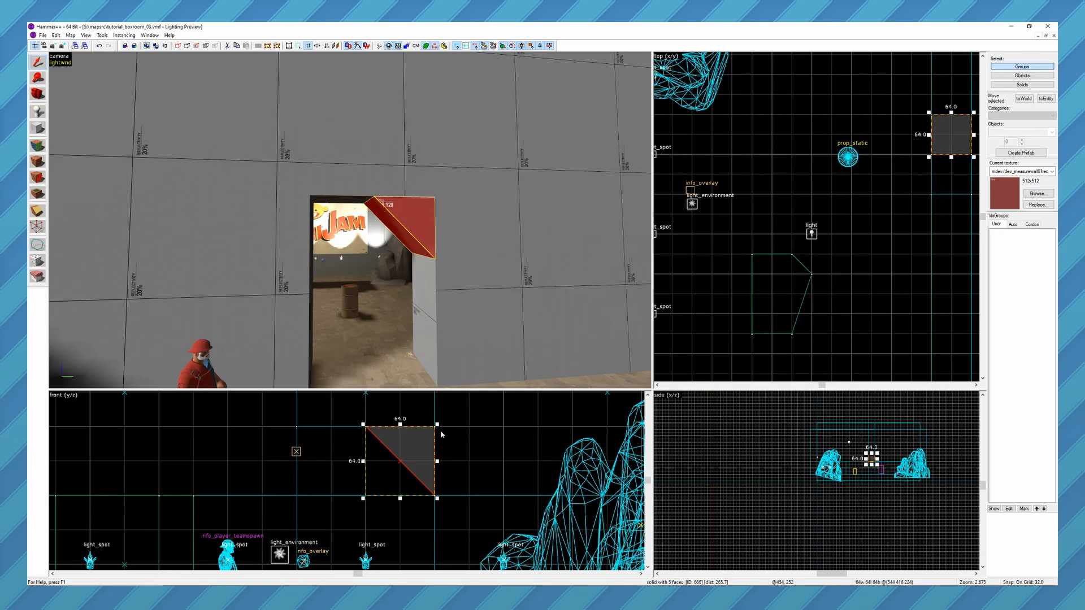
Select the 320-unit-tall sky brush on the map's outer wall and frame the empty space beside it in the front view.
{"action": "key", "text": "z"}
{"action": "key", "text": "z"}
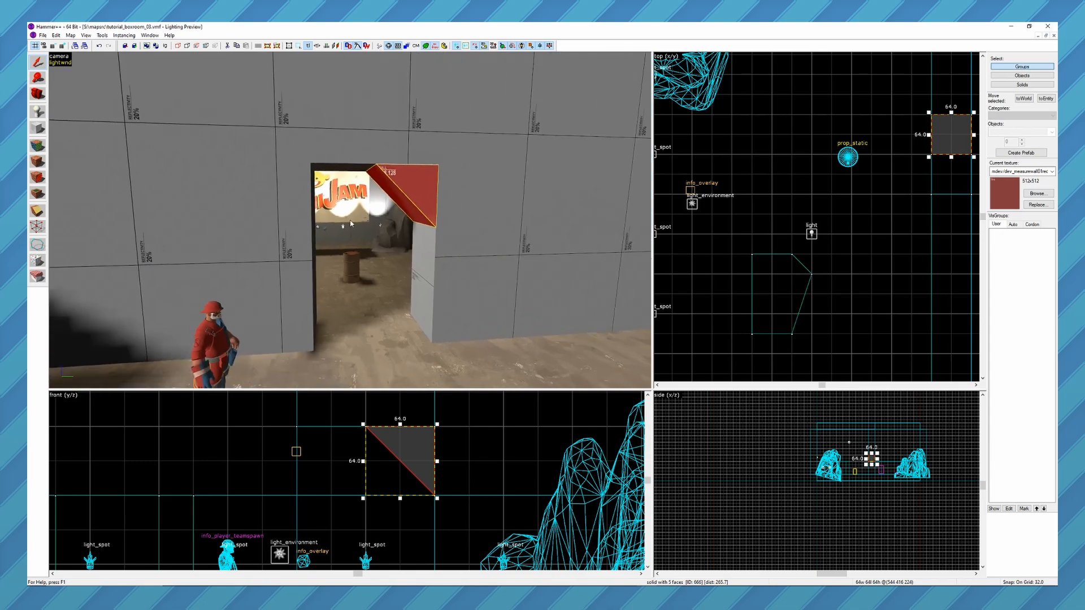
{"action": "key", "text": "z"}
{"action": "key", "text": "a"}
{"action": "key", "text": "z"}
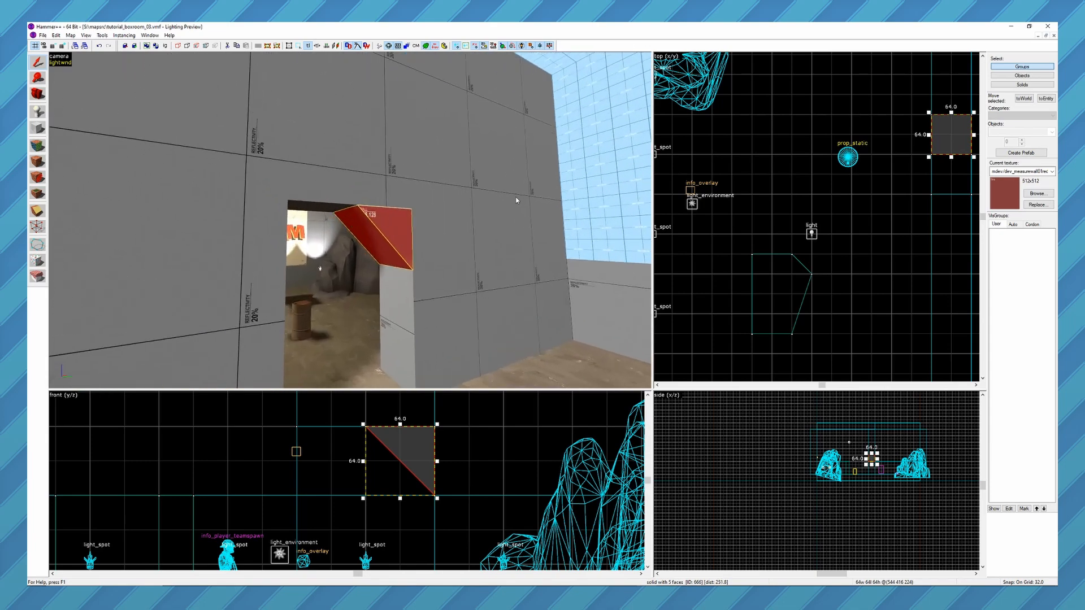
{"action": "key", "text": "z"}
{"action": "key", "text": "s"}
{"action": "key", "text": "z"}
{"action": "left_click", "coordinate": [344, 185]}
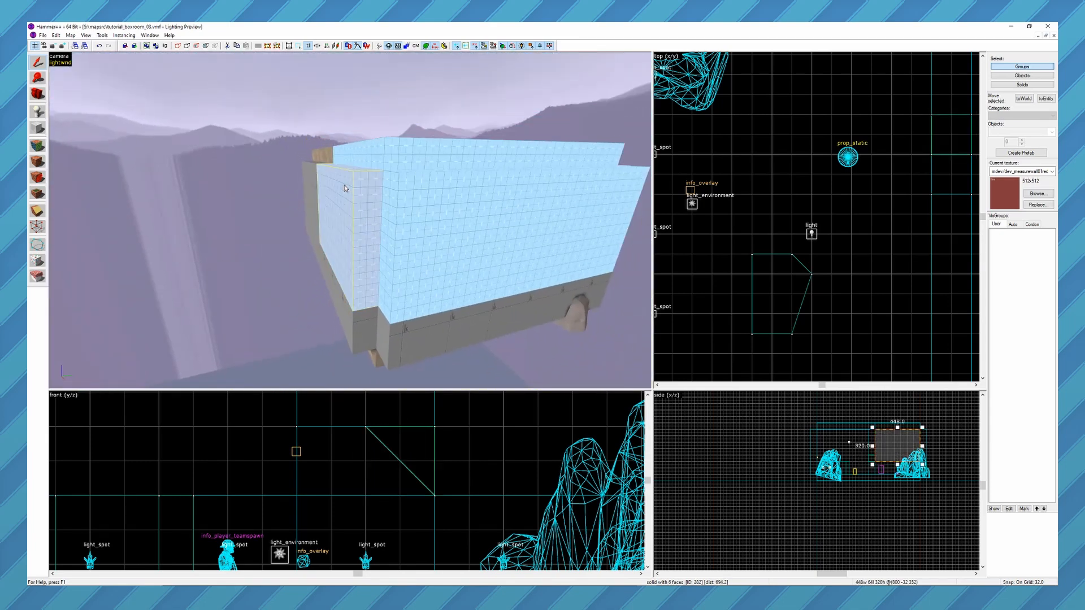
{"action": "key", "text": "z"}
{"action": "key", "text": "a"}
{"action": "key", "text": "z"}
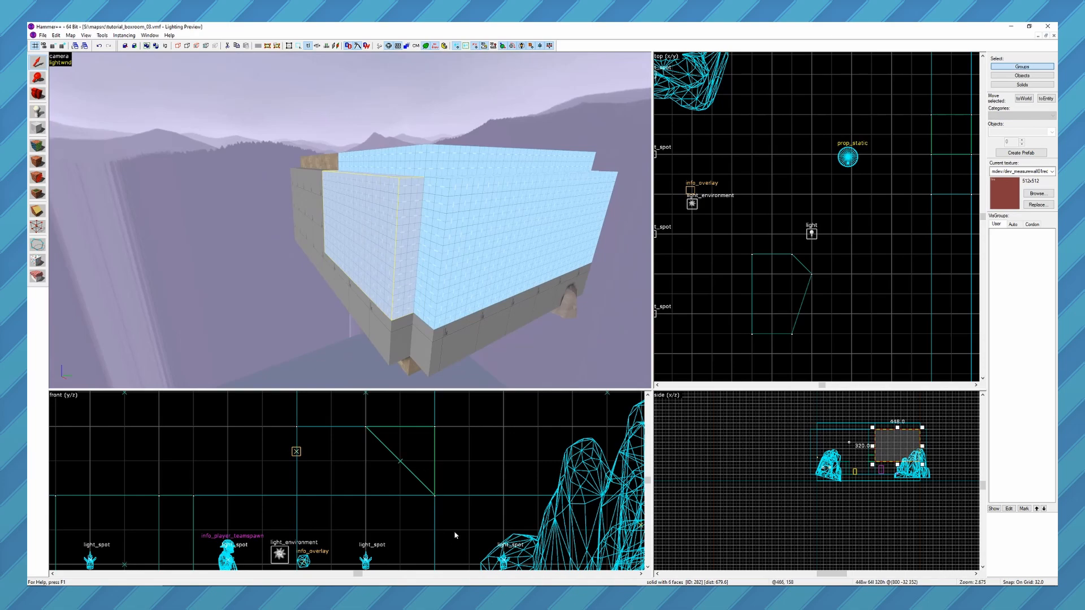
{"action": "scroll", "coordinate": [463, 536], "scroll_direction": "down", "scroll_amount": 5}
{"action": "scroll", "coordinate": [292, 485], "scroll_direction": "down", "scroll_amount": 1}
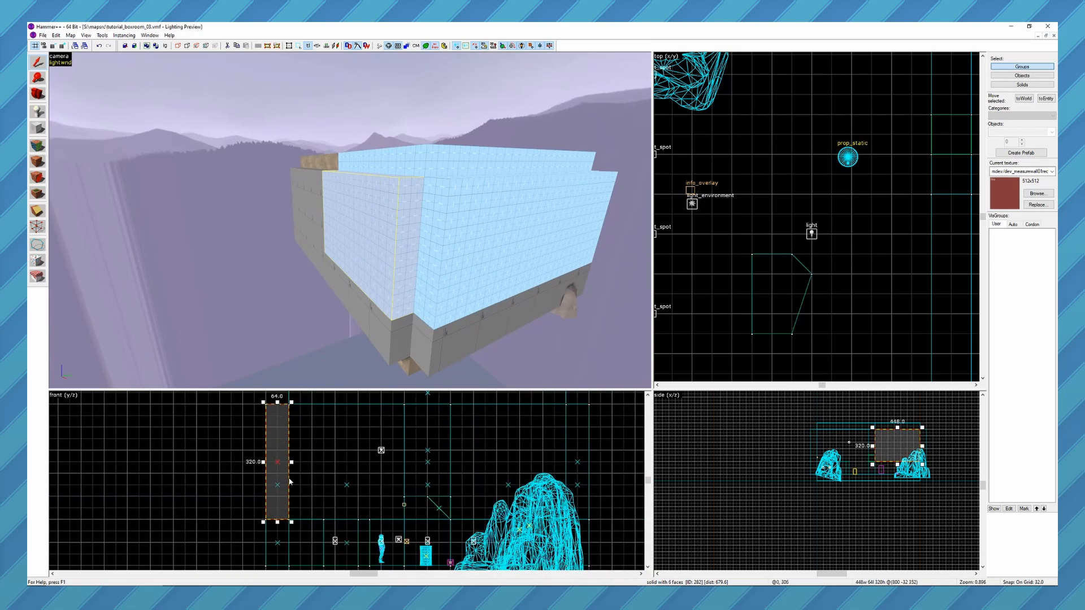
Draw a large five-sided brush in the empty space beside the selected sky brush with the Polygon tool in the front view.
{"action": "key", "text": "shift+x"}
{"action": "left_click", "coordinate": [162, 428]}
{"action": "left_click", "coordinate": [232, 450]}
{"action": "left_click", "coordinate": [219, 508]}
{"action": "left_click", "coordinate": [161, 531]}
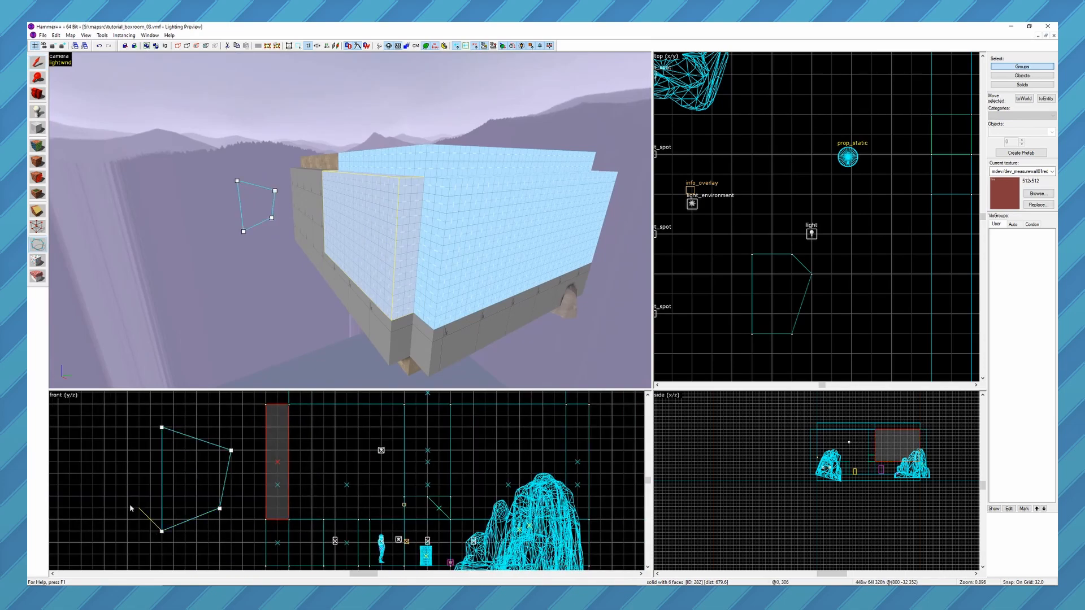
{"action": "left_click", "coordinate": [104, 485]}
{"action": "key", "text": "Return"}
{"action": "key", "text": "z"}
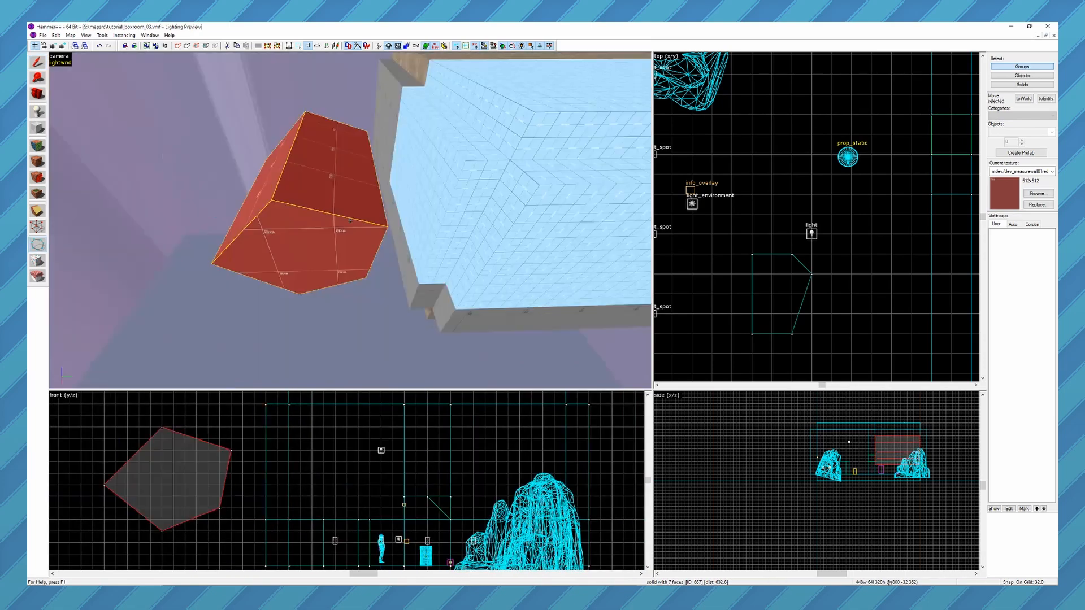
{"action": "key", "text": "a"}
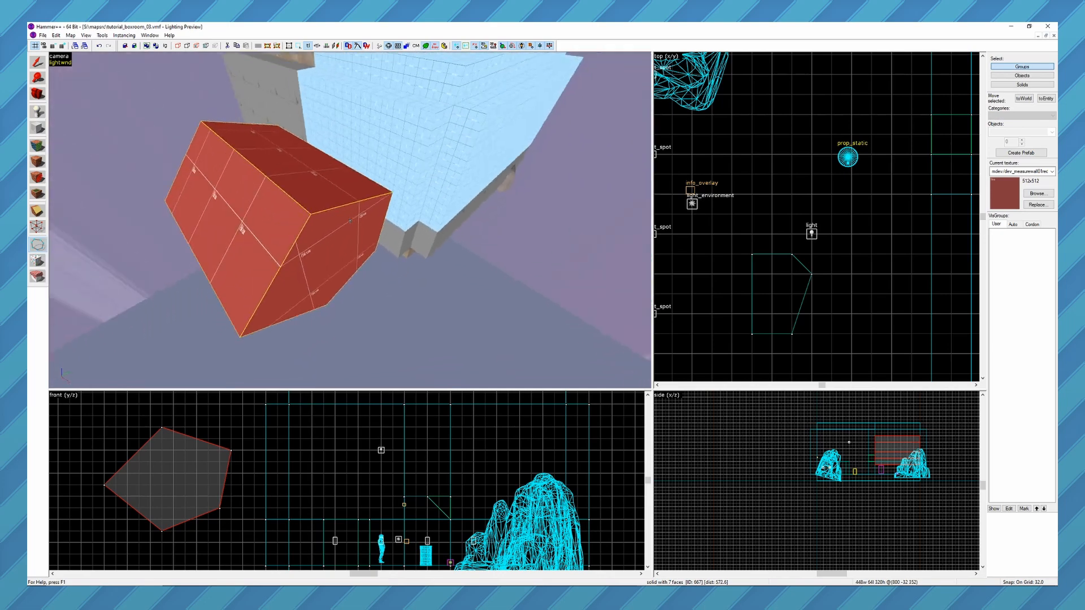
{"action": "key", "text": "a"}
{"action": "key", "text": "z"}
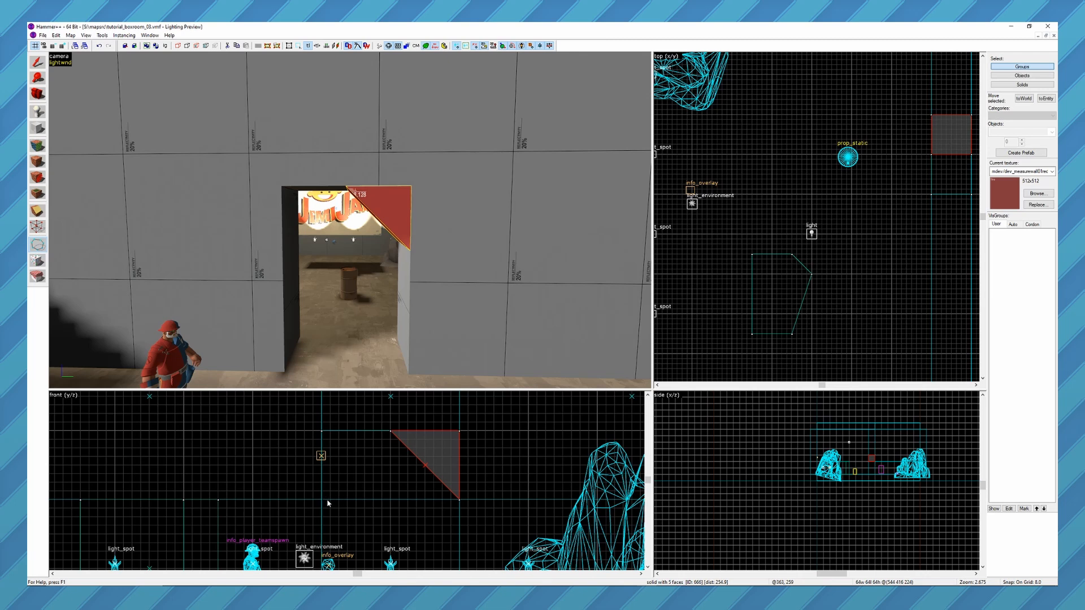
Draw a narrow triangular brush and an adjoining five-sided corner brush in the doorway's upper left corner with the Polygon tool.
{"action": "mouse_move", "coordinate": [322, 501]}
{"action": "left_mouse_down"}
{"action": "mouse_move", "coordinate": [322, 458]}
{"action": "mouse_move", "coordinate": [339, 460]}
{"action": "left_mouse_up"}
{"action": "key", "text": "Return"}
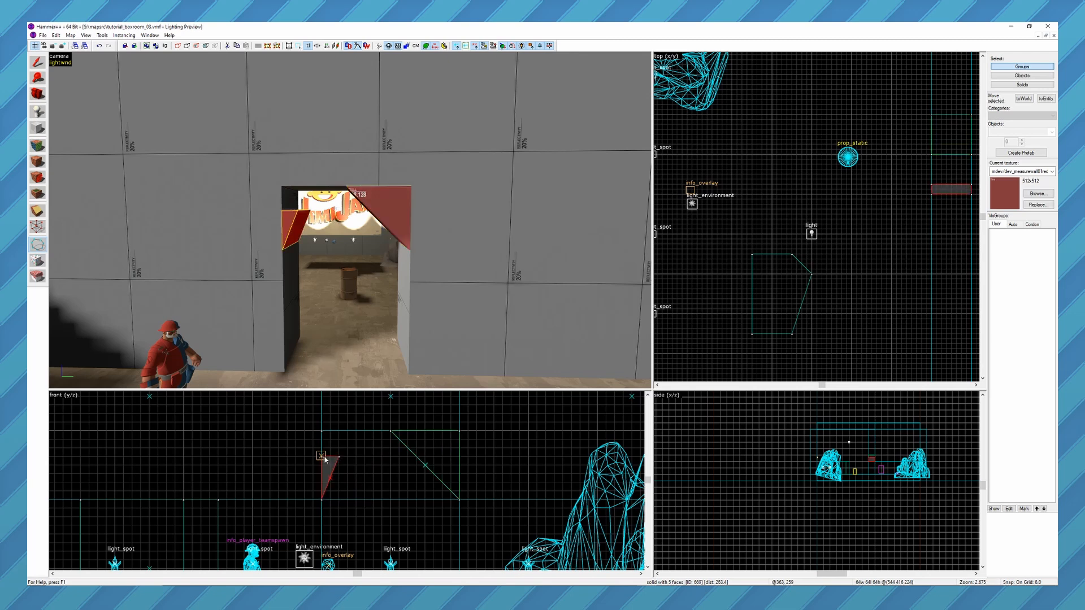
{"action": "left_click", "coordinate": [323, 457]}
{"action": "left_click", "coordinate": [322, 432]}
{"action": "left_click", "coordinate": [347, 432]}
{"action": "left_click", "coordinate": [347, 449]}
{"action": "left_click", "coordinate": [339, 457]}
{"action": "key", "text": "Return"}
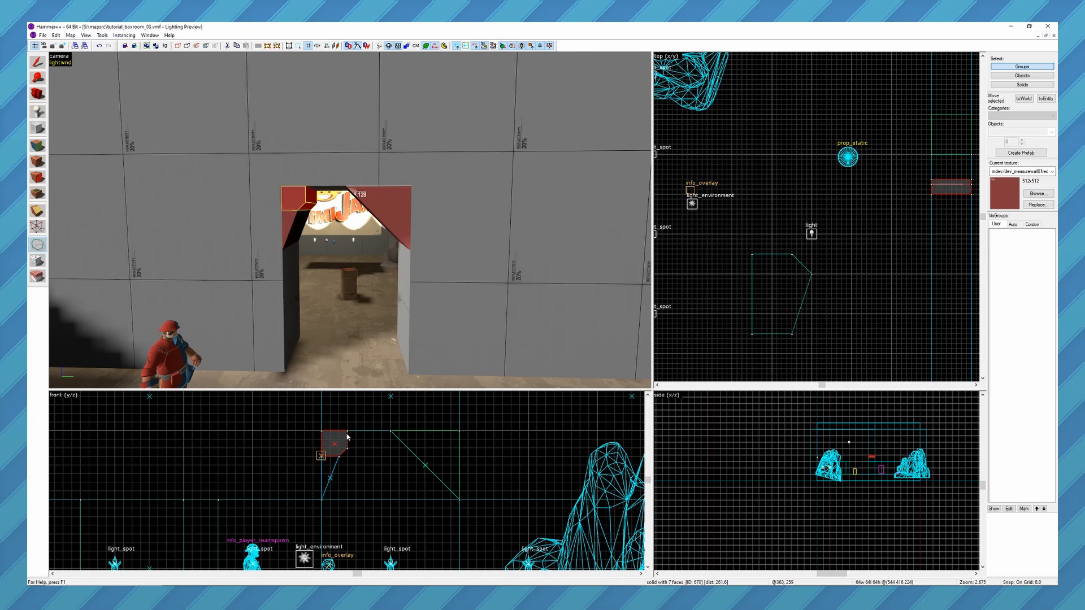
Draw a 40 by 16 unit triangular brush between the upper left corner brush and the middle of the doorway's top, and select it.
{"action": "left_click", "coordinate": [390, 432]}
{"action": "left_click", "coordinate": [347, 449]}
{"action": "key", "text": "Return"}
{"action": "key", "text": "shift+s"}
{"action": "key", "text": "z"}
{"action": "key", "text": "w"}
{"action": "key", "text": "z"}
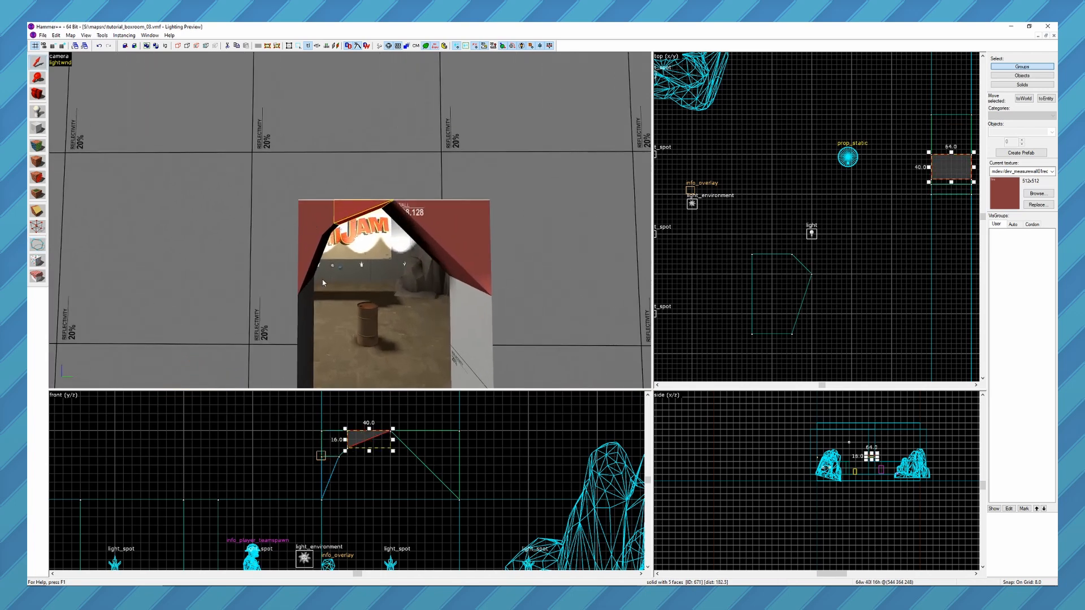
Activate the Vertex tool on the triangular brush in the doorway's upper right corner, cycle its handle modes and select its top left vertex.
{"action": "left_click", "coordinate": [485, 277]}
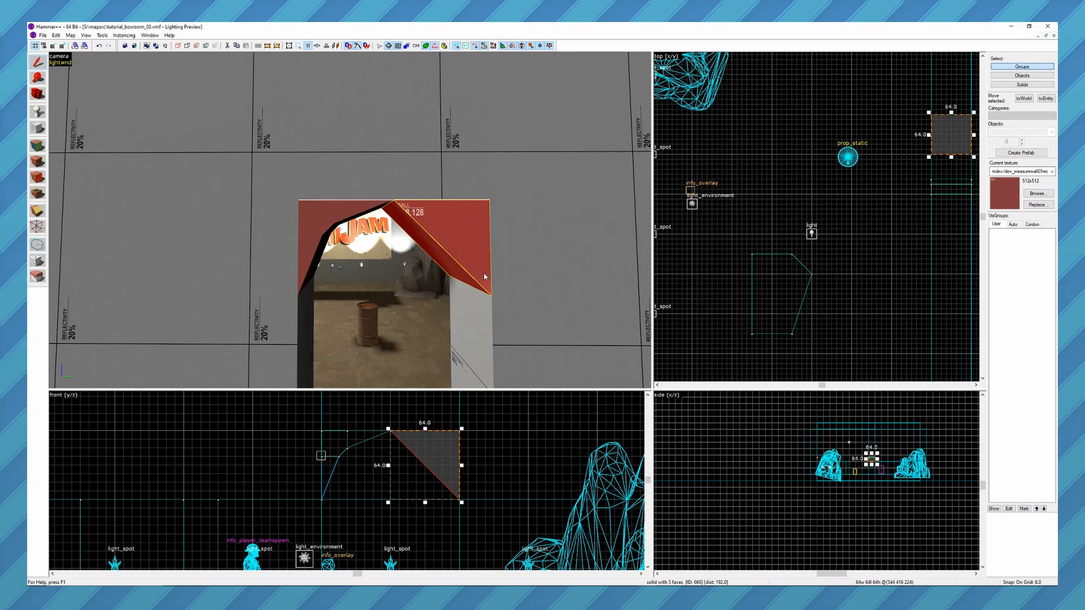
{"action": "left_click", "coordinate": [36, 227]}
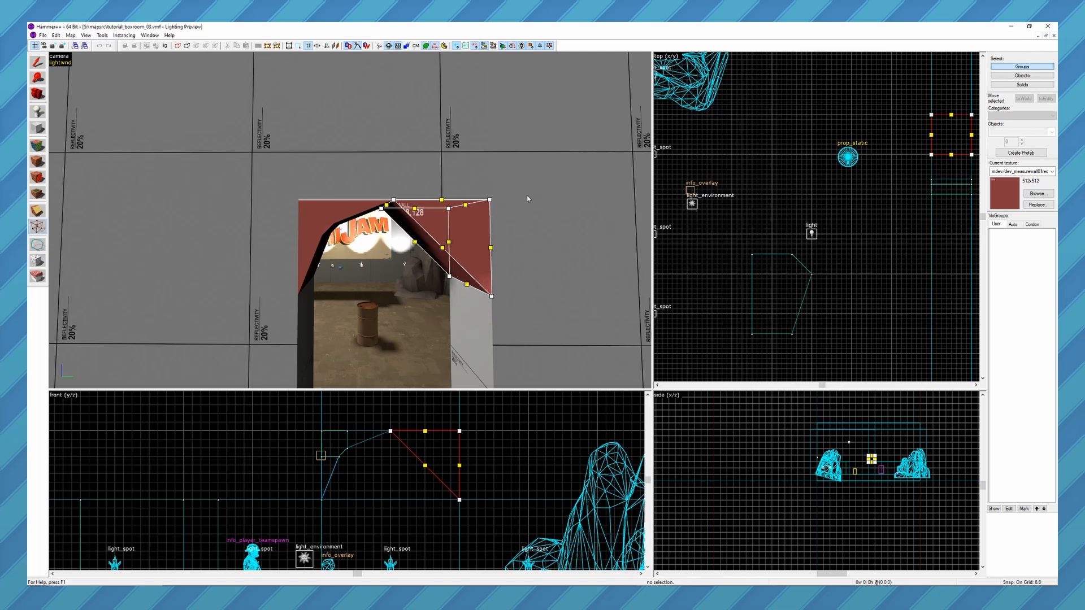
{"action": "key", "text": "shift+v"}
{"action": "key", "text": "shift+v"}
{"action": "key", "text": "shift+v"}
{"action": "key", "text": "shift+v"}
{"action": "key", "text": "shift+v"}
{"action": "key", "text": "shift+v"}
{"action": "left_click", "coordinate": [394, 200]}
{"action": "left_click", "coordinate": [443, 248]}
{"action": "left_click", "coordinate": [392, 201]}
{"action": "mouse_move", "coordinate": [390, 431]}
{"action": "left_mouse_down"}
{"action": "mouse_move", "coordinate": [419, 433]}
{"action": "mouse_move", "coordinate": [390, 432]}
{"action": "left_mouse_up"}
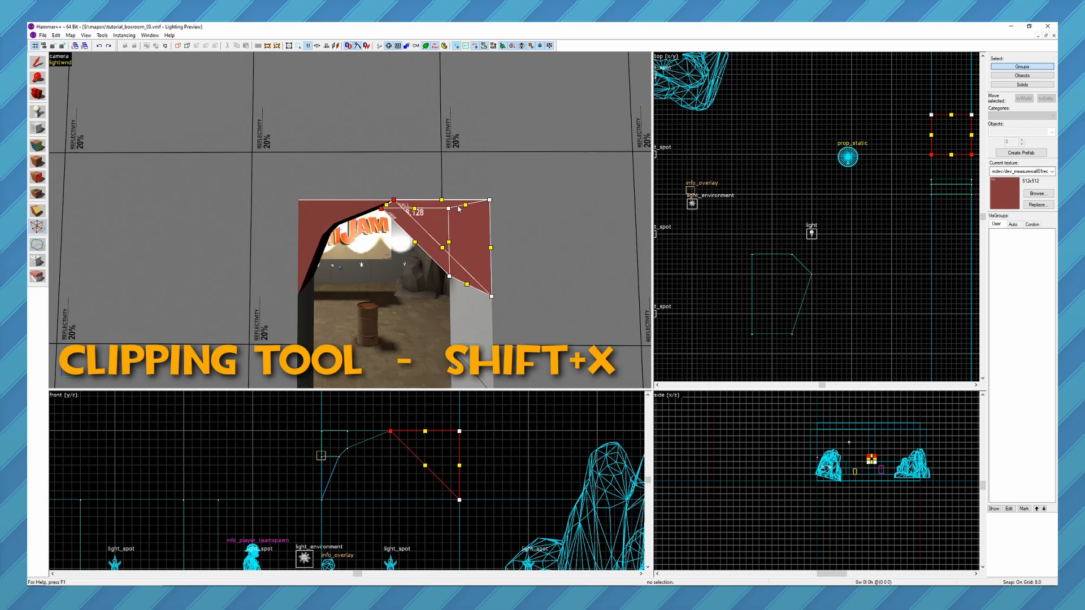
Split the triangular brush with the Clipping tool, cutting vertically 40 units from its tip and horizontally 24 units below its top, keeping both sides.
{"action": "key", "text": "shift+x"}
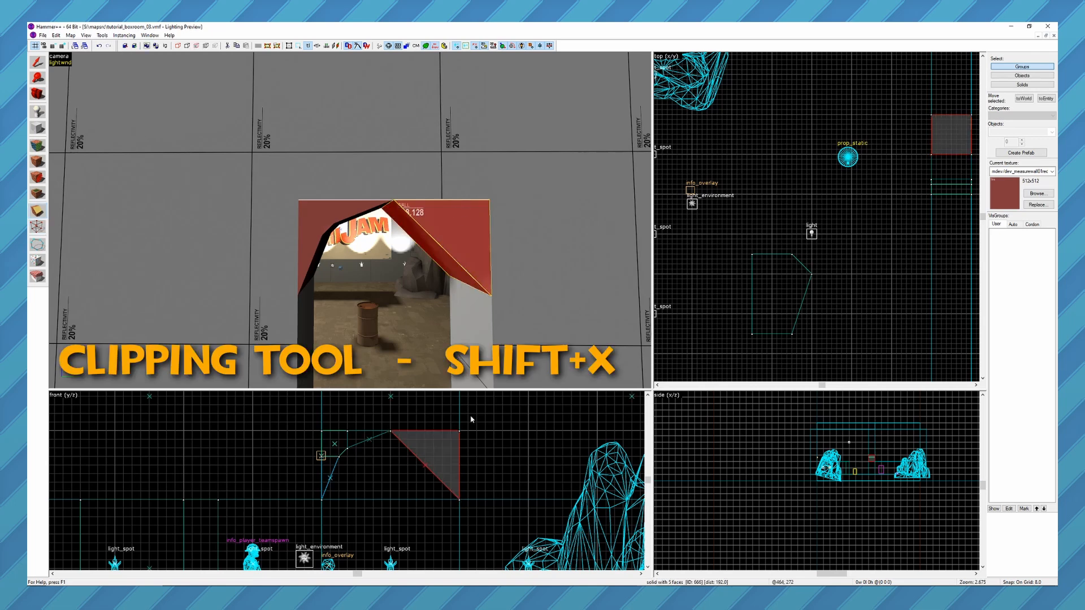
{"action": "mouse_move", "coordinate": [431, 433]}
{"action": "left_mouse_down"}
{"action": "mouse_move", "coordinate": [441, 466]}
{"action": "mouse_move", "coordinate": [425, 459]}
{"action": "left_mouse_up"}
{"action": "key", "text": "shift+x"}
{"action": "key", "text": "shift+x"}
{"action": "key", "text": "Return"}
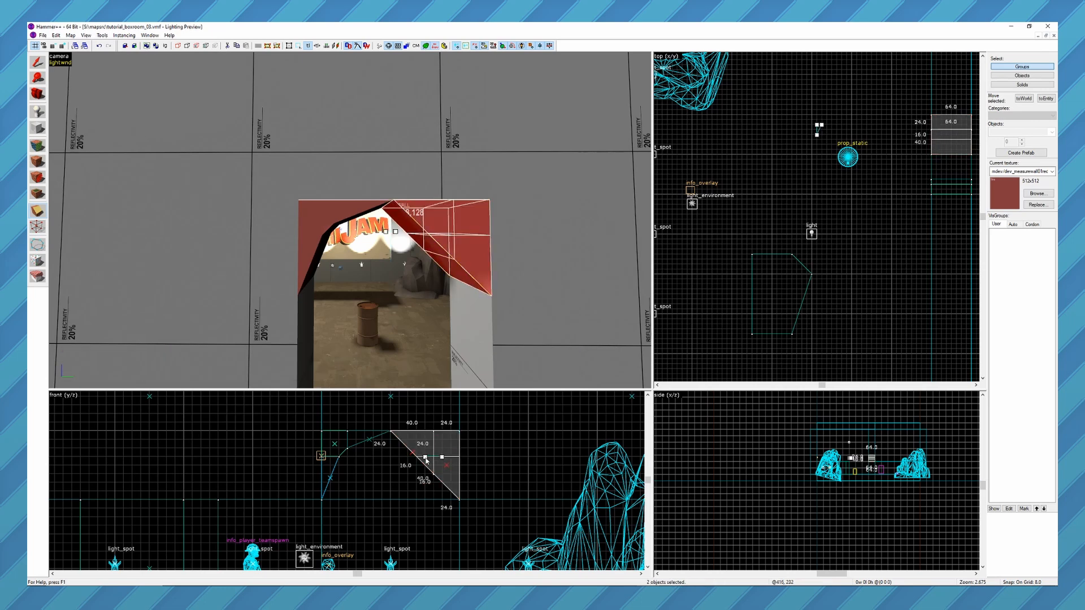
{"action": "key", "text": "Return"}
Delete the 16 by 16 unit inner triangle and activate the Vertex tool on the three remaining pieces.
{"action": "left_click", "coordinate": [436, 250]}
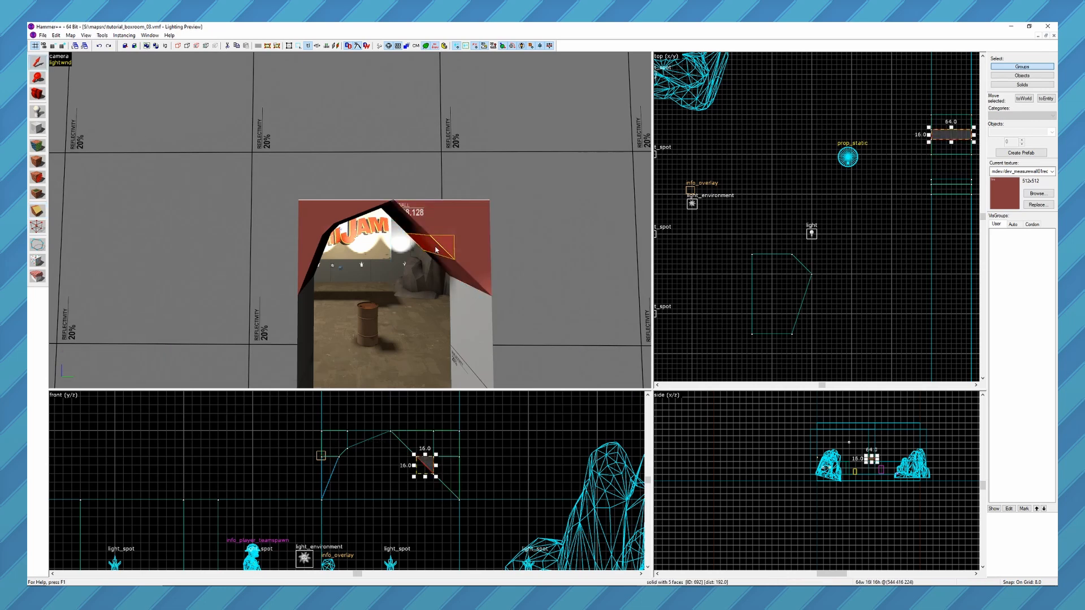
{"action": "key", "text": "Delete"}
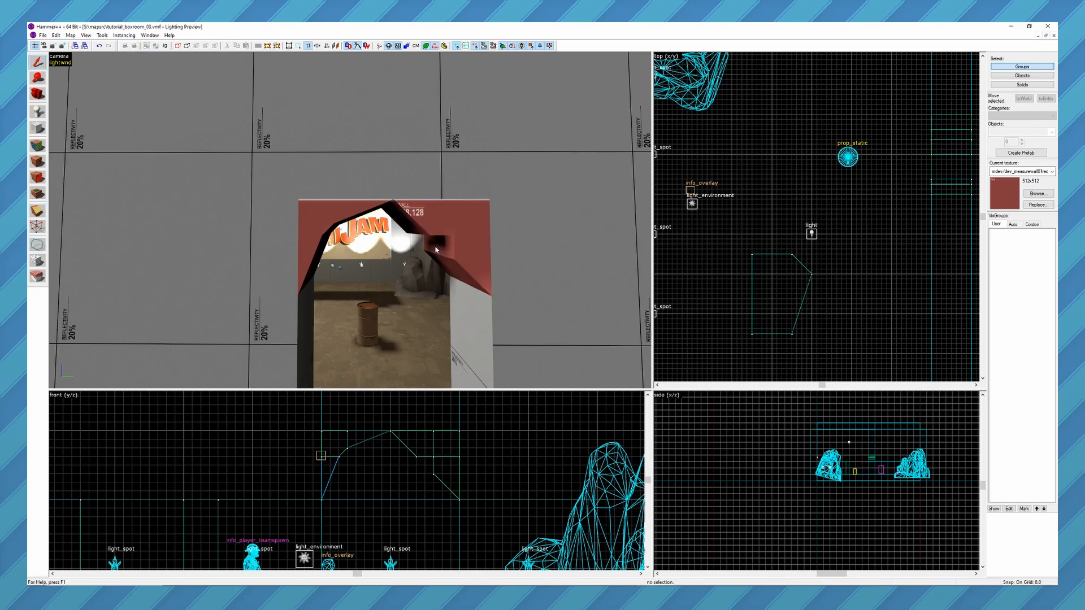
{"action": "left_click", "coordinate": [435, 217]}
{"action": "left_click", "coordinate": [469, 226], "text": "ctrl"}
{"action": "left_click", "coordinate": [476, 259], "text": "ctrl"}
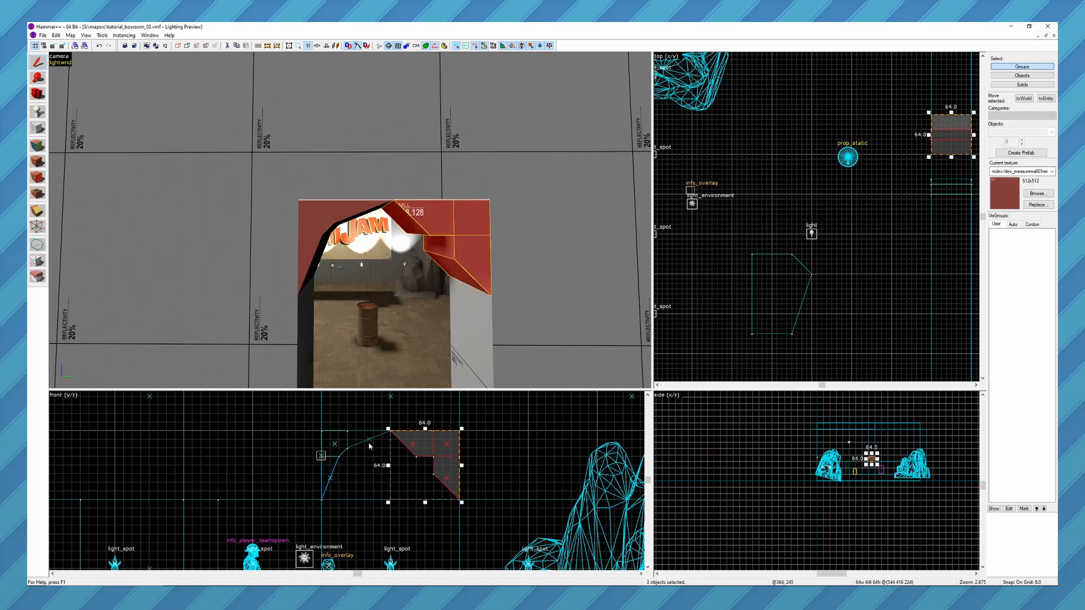
{"action": "key", "text": "shift+v"}
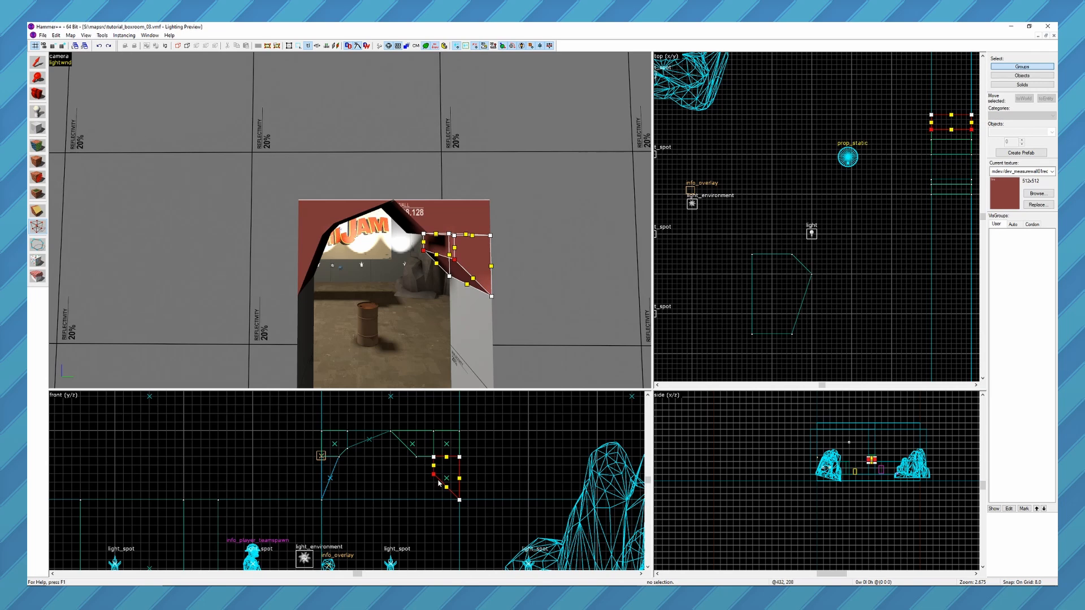
Merge the lower right piece's inner bottom vertex into the one above it and move the merged vertex 8 units toward the wall.
{"action": "left_click_drag", "start_coordinate": [434, 473], "coordinate": [436, 458]}
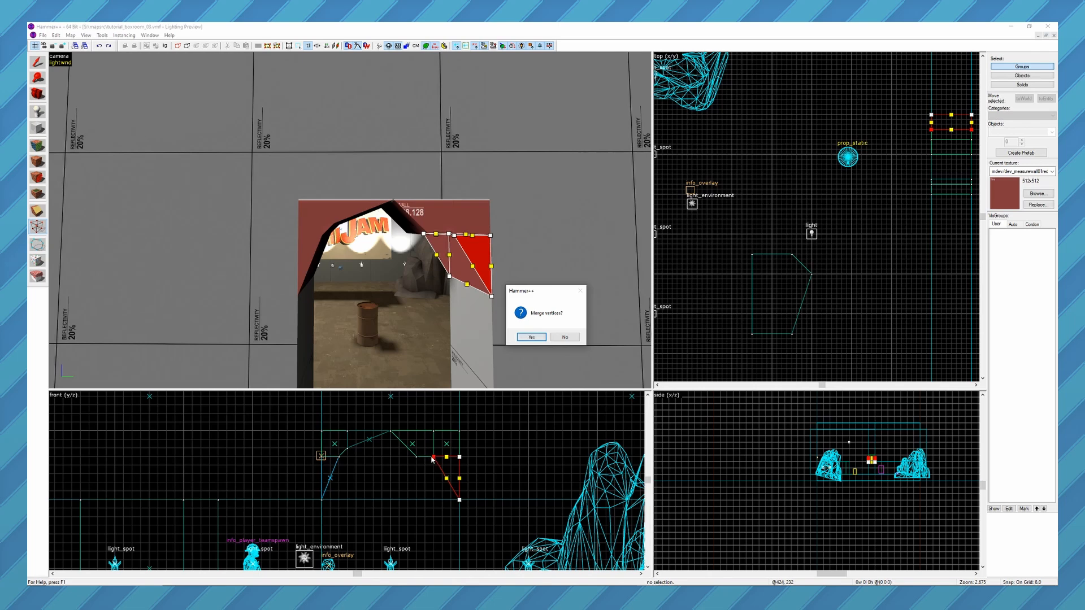
{"action": "key", "text": "Return"}
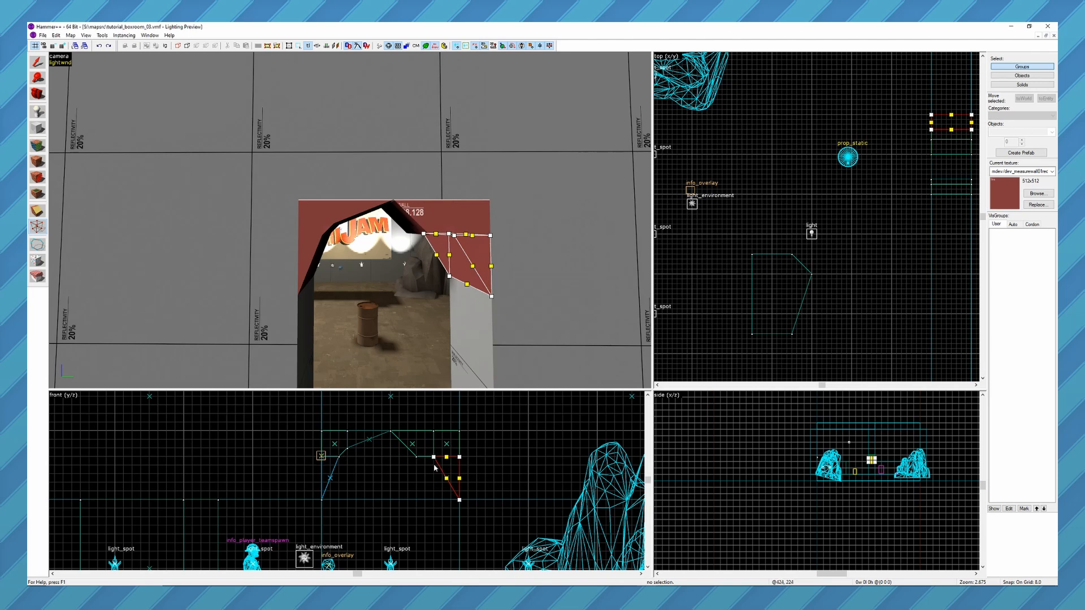
{"action": "left_click", "coordinate": [434, 457]}
{"action": "left_click_drag", "start_coordinate": [434, 457], "coordinate": [442, 458]}
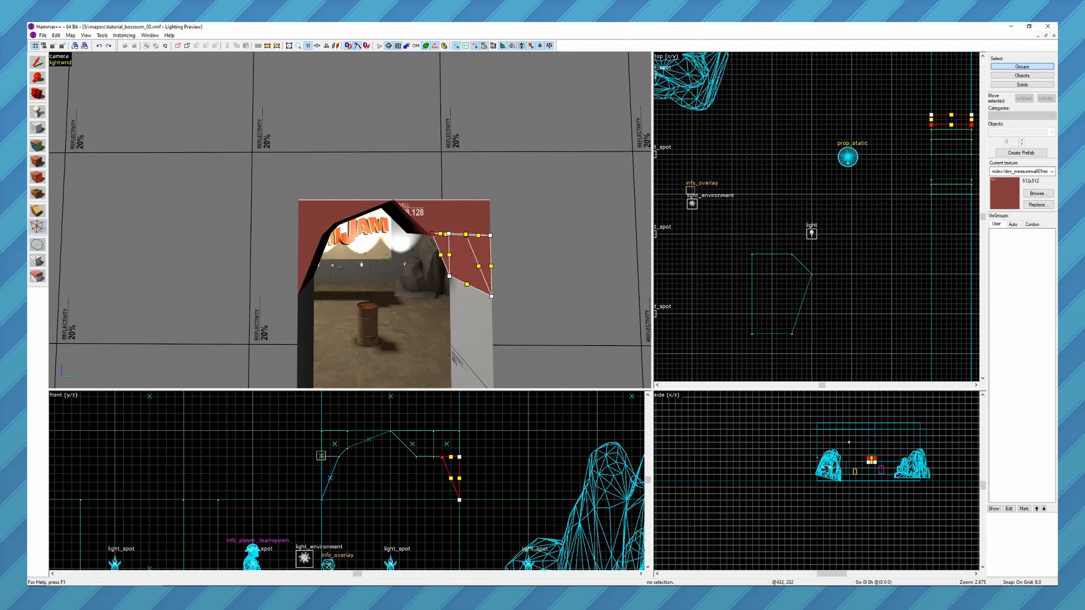
Move the upper piece's lower left vertex onto its lower right vertex and merge them.
{"action": "left_click", "coordinate": [423, 458]}
{"action": "left_click_drag", "start_coordinate": [417, 458], "coordinate": [433, 458]}
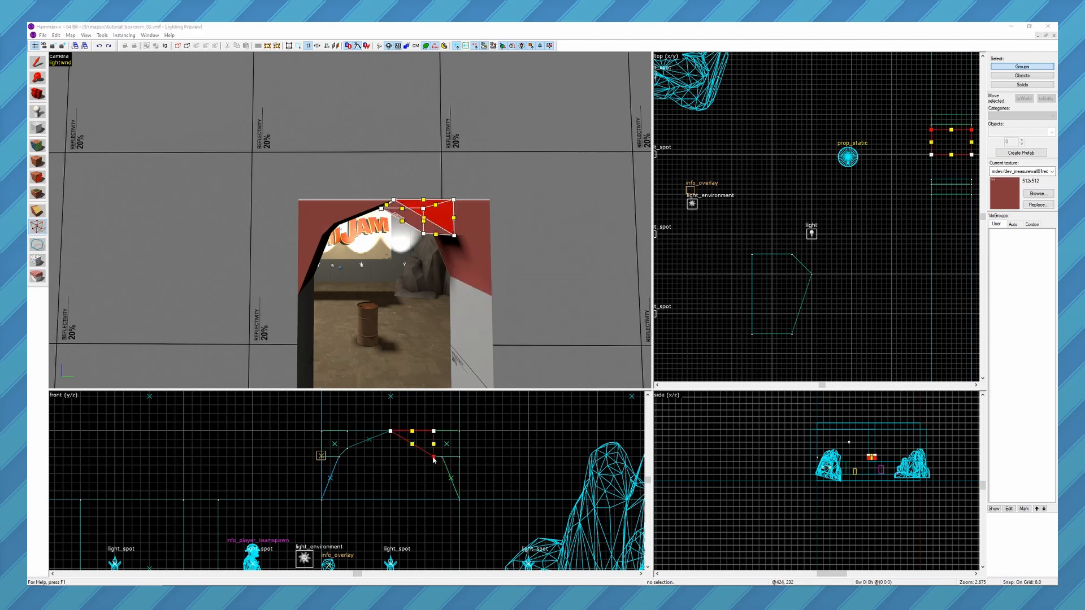
{"action": "left_click", "coordinate": [533, 337]}
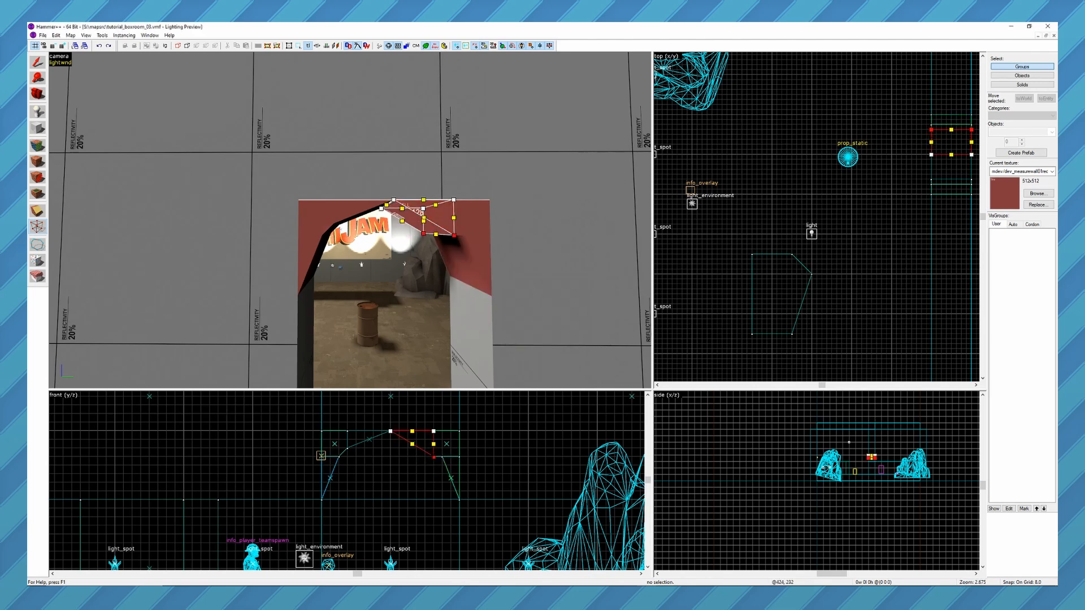
Raise the right corner block's inner lower vertex 8 units, split its bottom edge and move the new vertex onto the lower piece's top corner.
{"action": "left_click", "coordinate": [469, 216]}
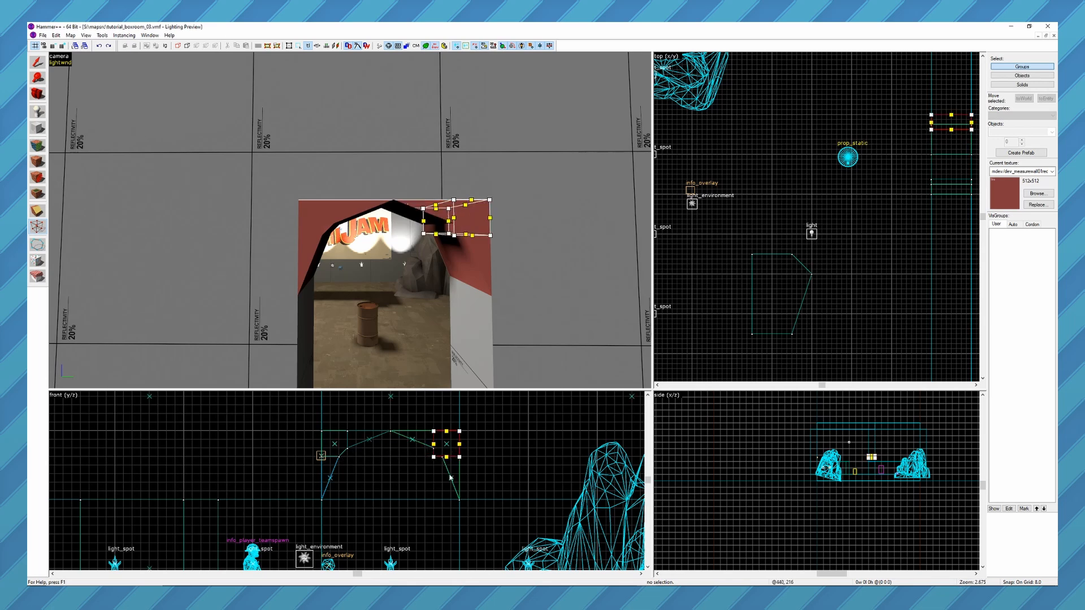
{"action": "left_click_drag", "start_coordinate": [433, 457], "coordinate": [434, 449]}
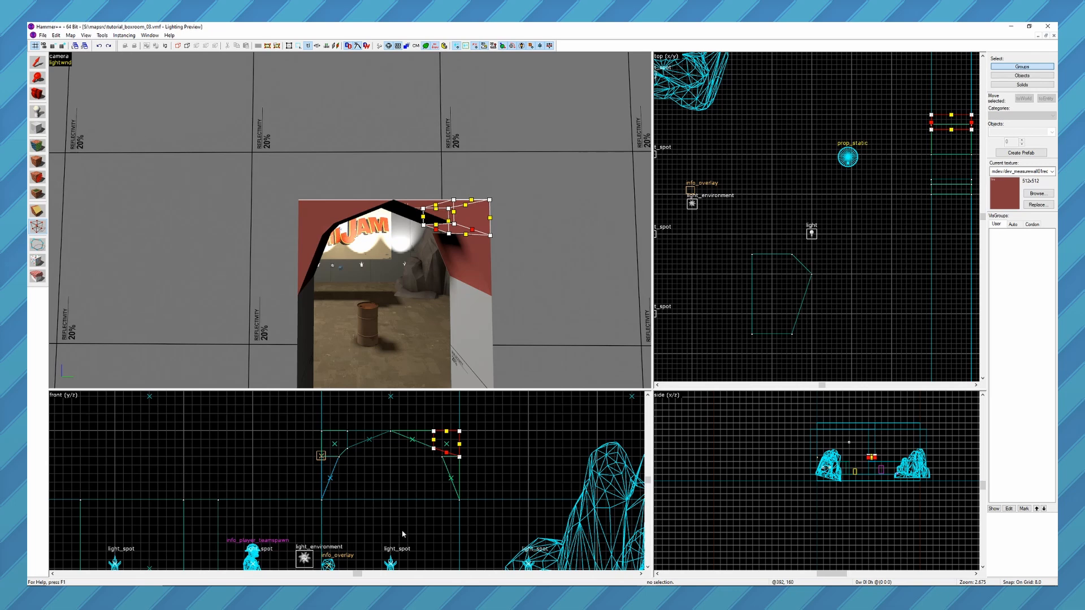
{"action": "key", "text": "ctrl+f"}
{"action": "left_click_drag", "start_coordinate": [446, 452], "coordinate": [442, 457]}
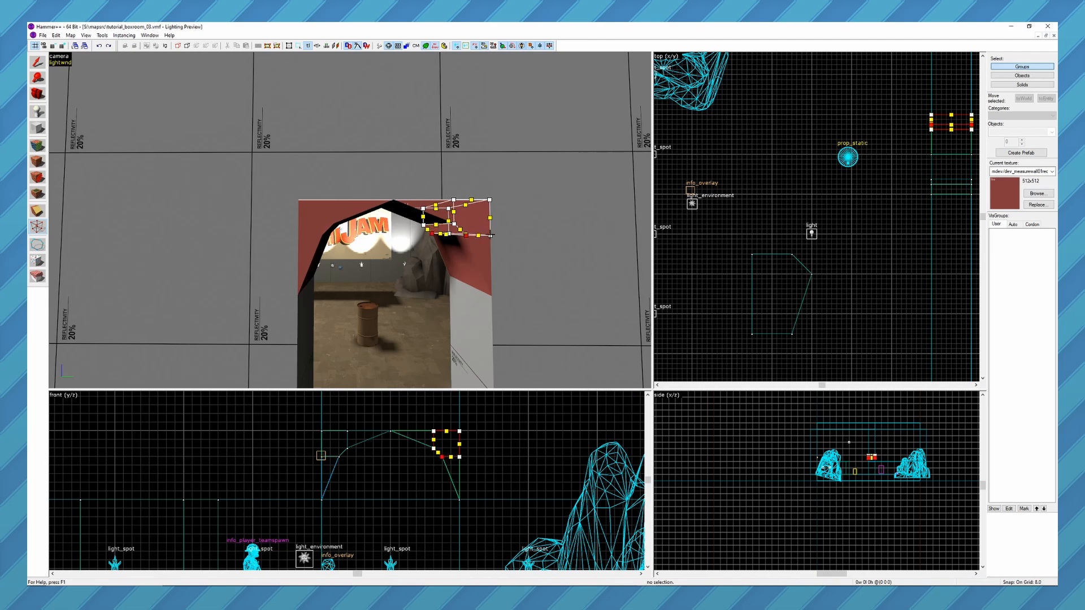
{"action": "key", "text": "shift+s"}
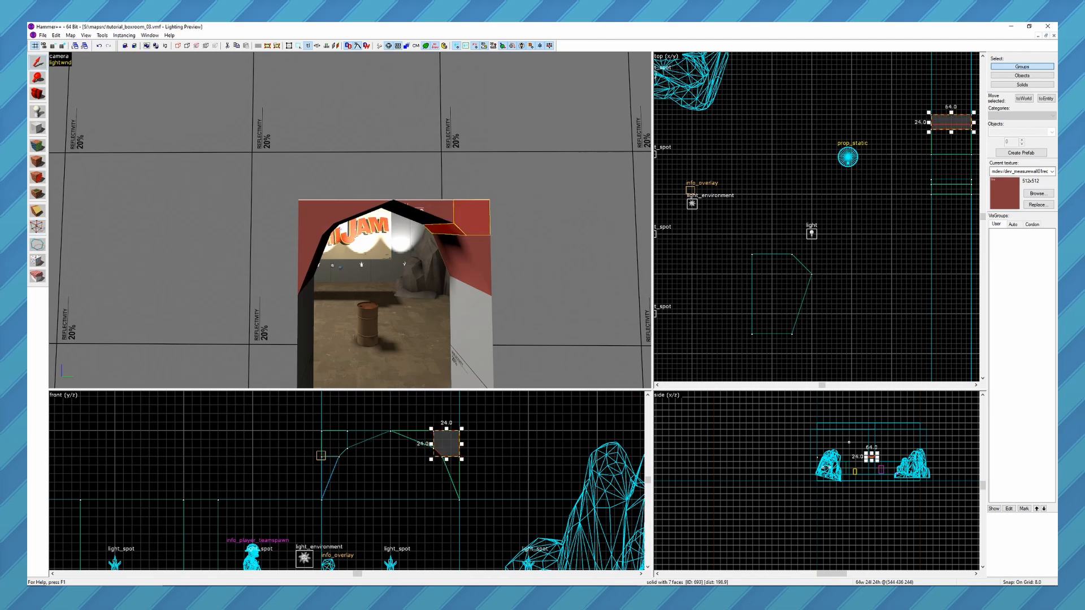
{"action": "key", "text": "z"}
{"action": "key", "text": "w"}
{"action": "key", "text": "z"}
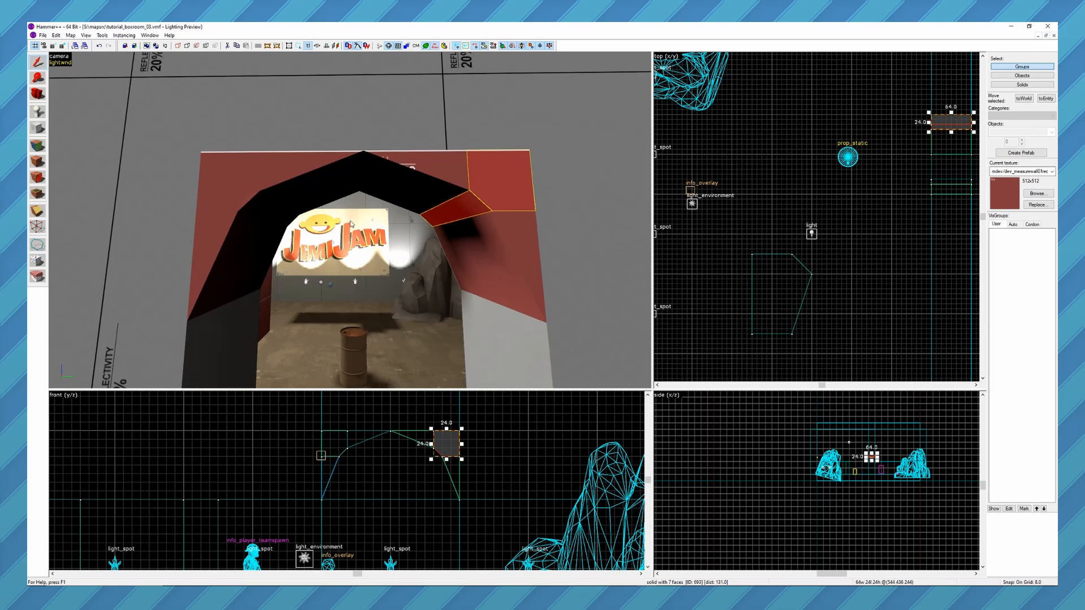
Clear the selection and group the three brushes forming the left half of the doorway arch.
{"action": "key", "text": "Escape"}
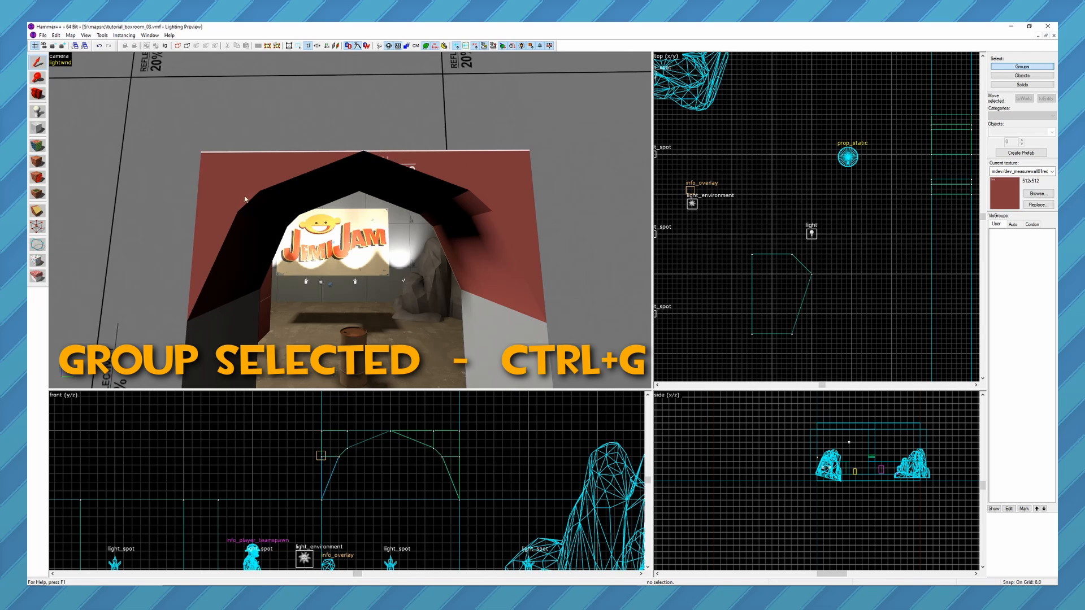
{"action": "left_click", "coordinate": [238, 229]}
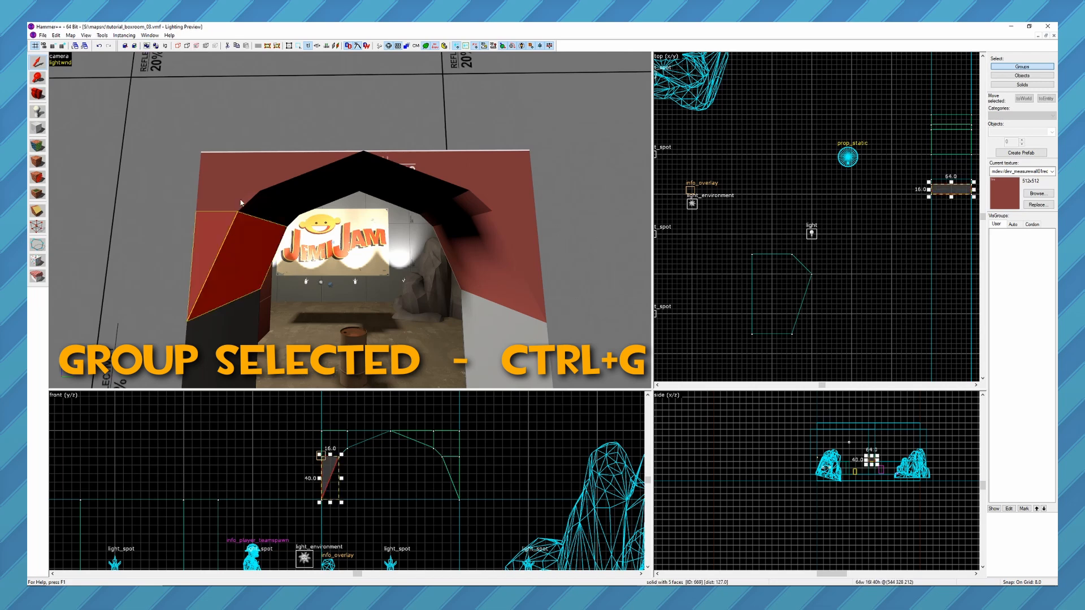
{"action": "left_click", "coordinate": [281, 187], "text": "ctrl"}
{"action": "left_click", "coordinate": [249, 238], "text": "ctrl"}
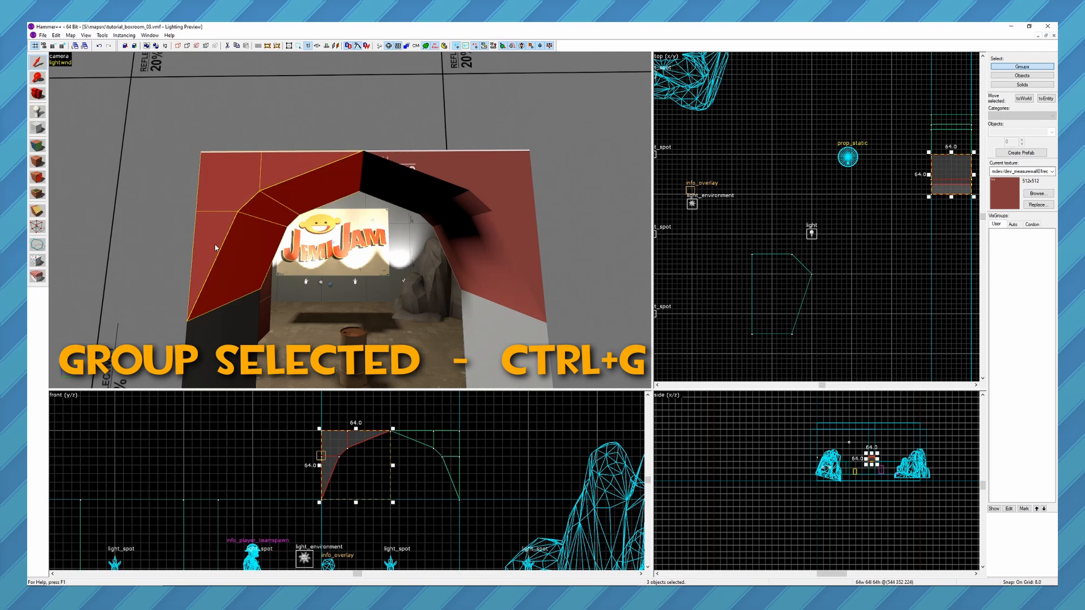
{"action": "key", "text": "ctrl+g"}
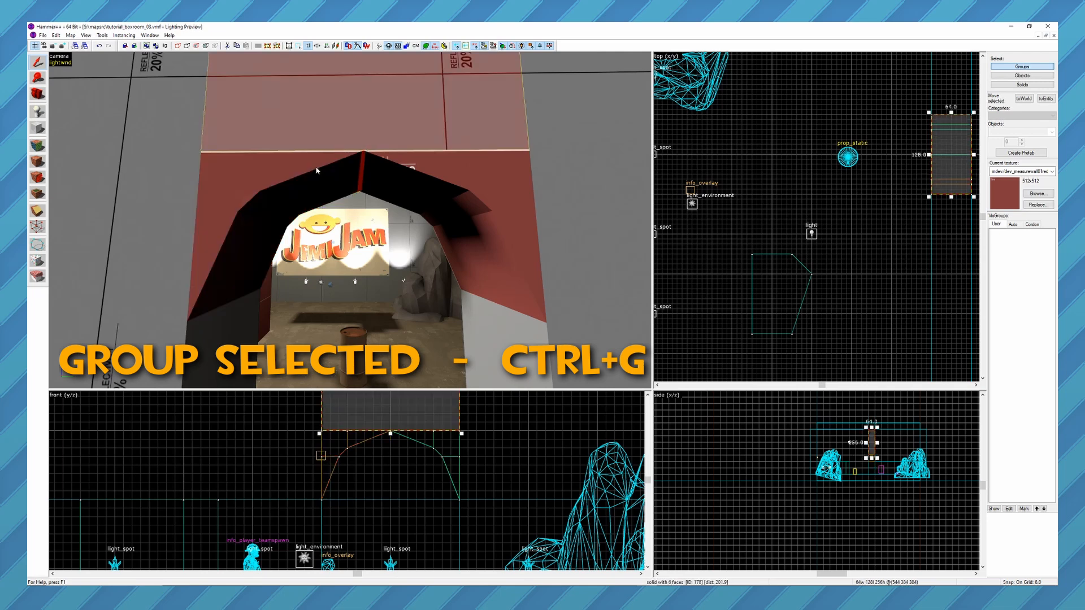
Group the three brushes forming the right half of the doorway arch.
{"action": "left_click", "coordinate": [412, 178]}
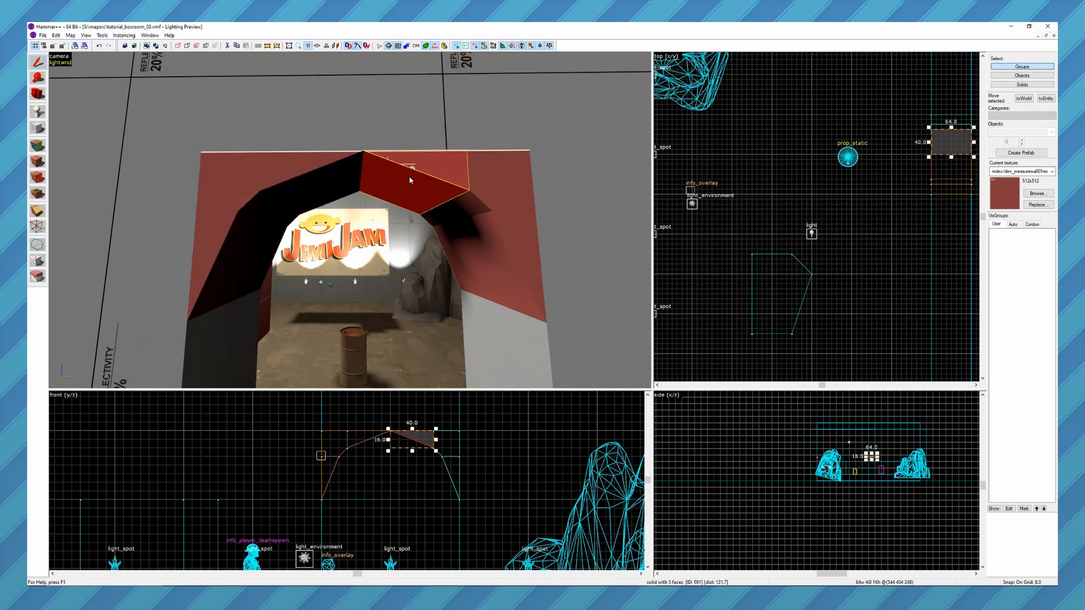
{"action": "left_click", "coordinate": [244, 231]}
{"action": "left_click", "coordinate": [432, 184]}
{"action": "left_click", "coordinate": [485, 192], "text": "ctrl"}
{"action": "left_click", "coordinate": [467, 233], "text": "ctrl"}
{"action": "key", "text": "ctrl+g"}
Select the left and right arch halves alternately to check that each is selected as one group.
{"action": "left_click", "coordinate": [292, 192]}
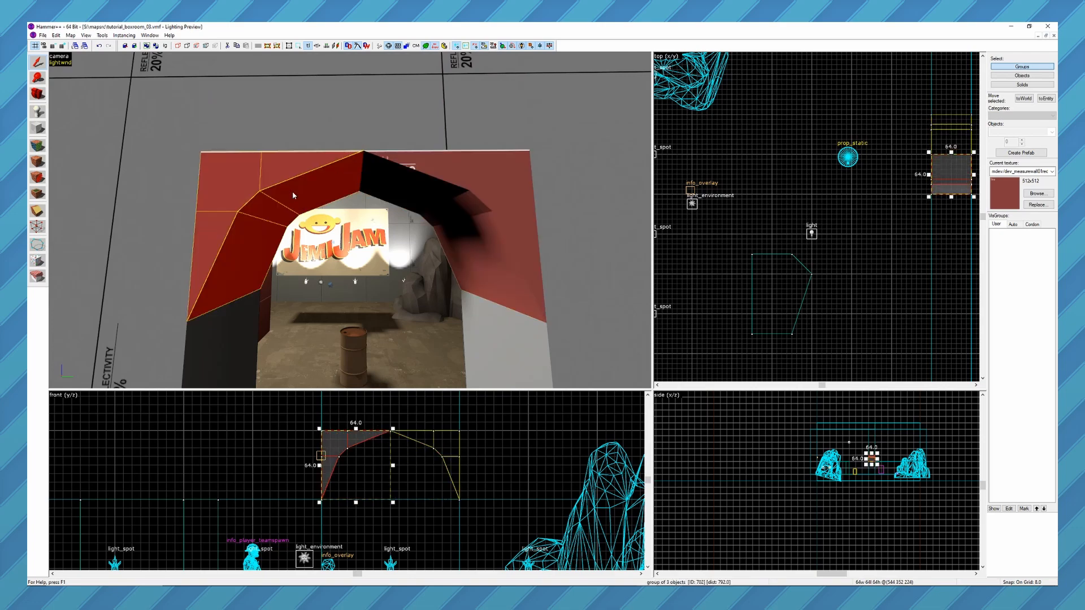
{"action": "left_click", "coordinate": [465, 199]}
{"action": "left_click", "coordinate": [299, 196]}
{"action": "left_click", "coordinate": [476, 198]}
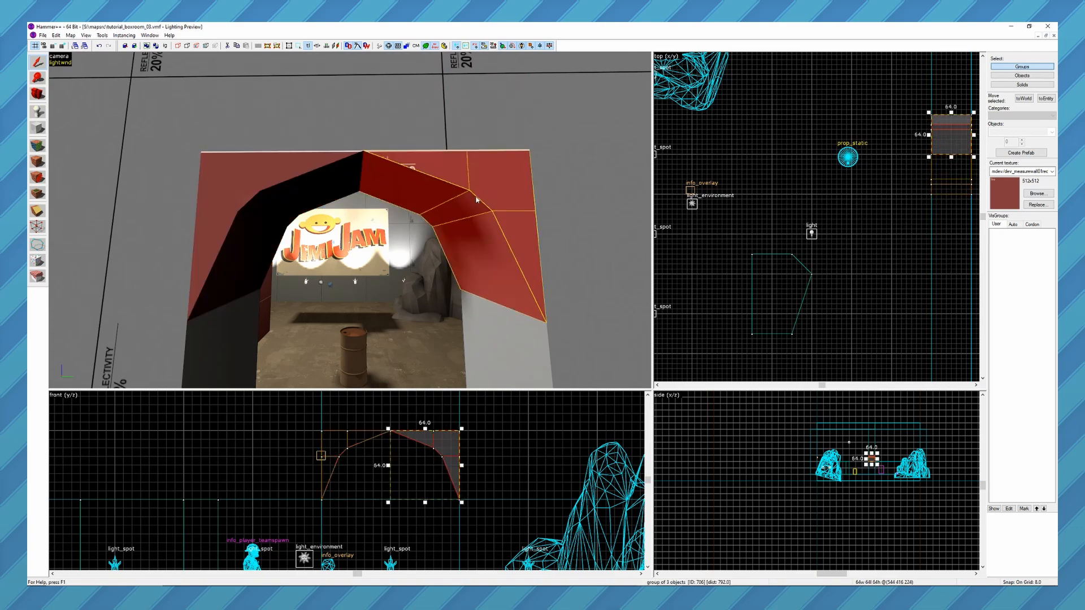
Ungroup the left arch half and select its pieces one by one.
{"action": "left_click", "coordinate": [311, 194]}
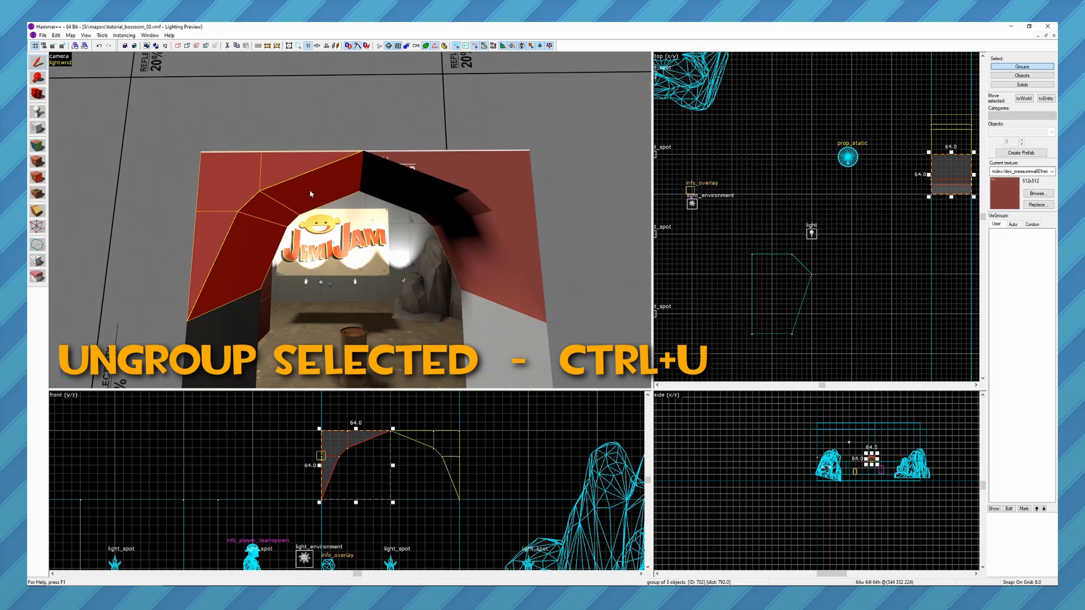
{"action": "key", "text": "ctrl+u"}
{"action": "left_click", "coordinate": [467, 199]}
{"action": "left_click", "coordinate": [308, 183]}
{"action": "left_click", "coordinate": [227, 177]}
{"action": "left_click", "coordinate": [220, 223]}
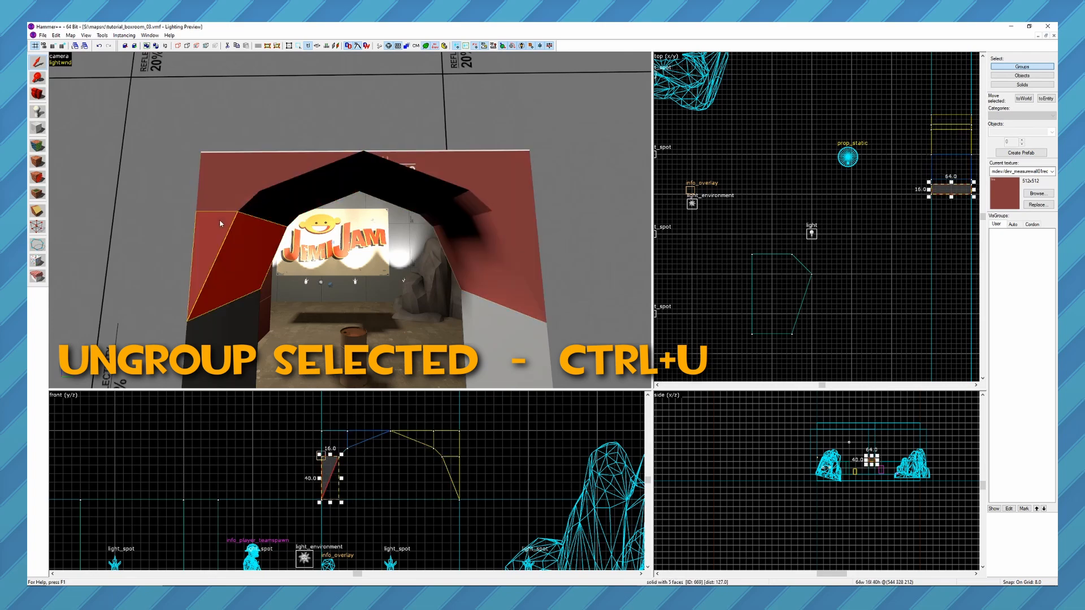
{"action": "left_click", "coordinate": [238, 186]}
{"action": "left_click", "coordinate": [282, 170]}
{"action": "left_click", "coordinate": [240, 192]}
{"action": "left_click", "coordinate": [227, 242]}
Select the three left arch pieces together and group them again.
{"action": "left_click", "coordinate": [468, 176]}
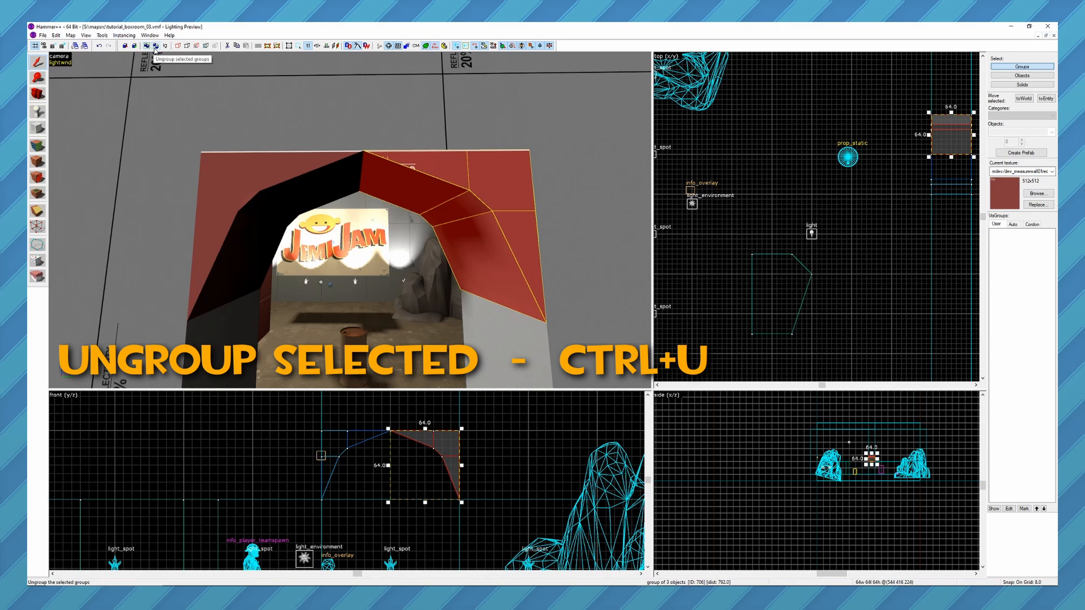
{"action": "left_click", "coordinate": [301, 181]}
{"action": "left_click", "coordinate": [237, 191], "text": "ctrl"}
{"action": "left_click", "coordinate": [216, 239], "text": "ctrl"}
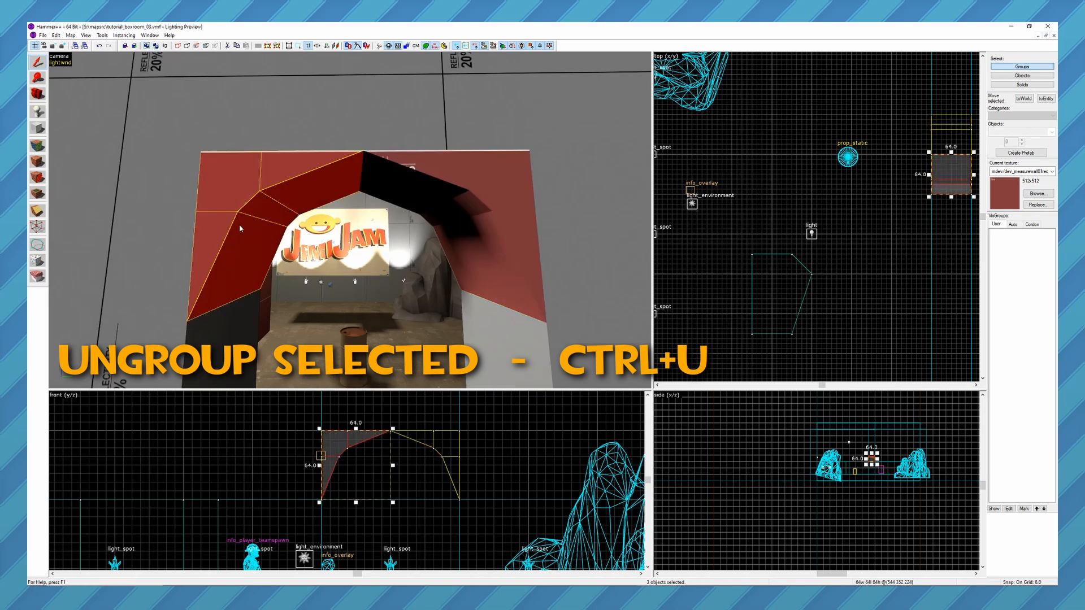
{"action": "key", "text": "ctrl+g"}
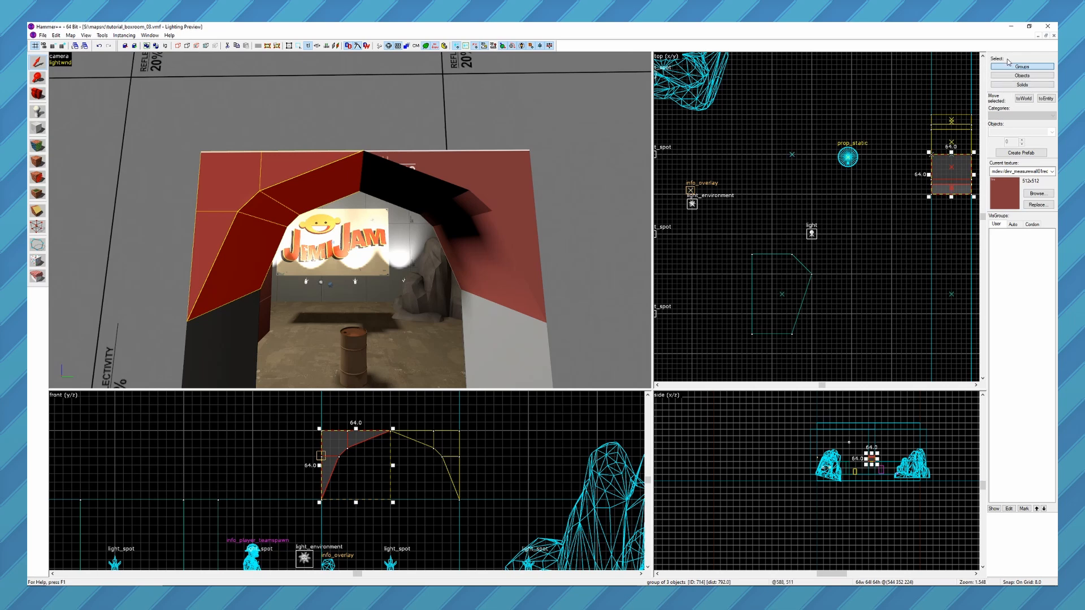
Set the selection mode to Objects and move the left arch half's lower piece 8 units down.
{"action": "left_click", "coordinate": [1032, 76]}
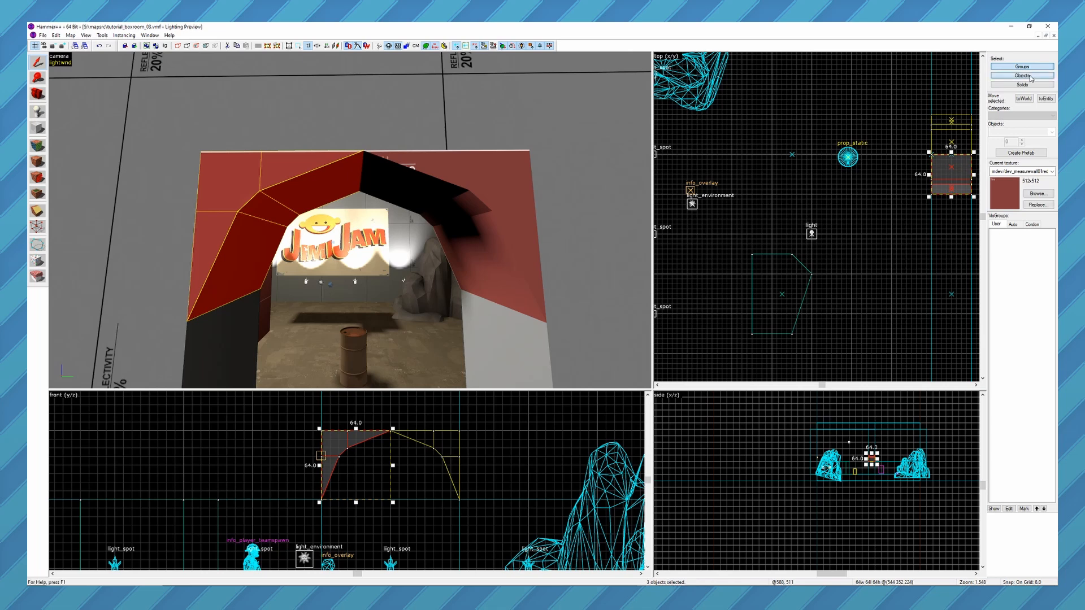
{"action": "left_click", "coordinate": [302, 182]}
{"action": "left_click", "coordinate": [242, 177]}
{"action": "left_click", "coordinate": [229, 233]}
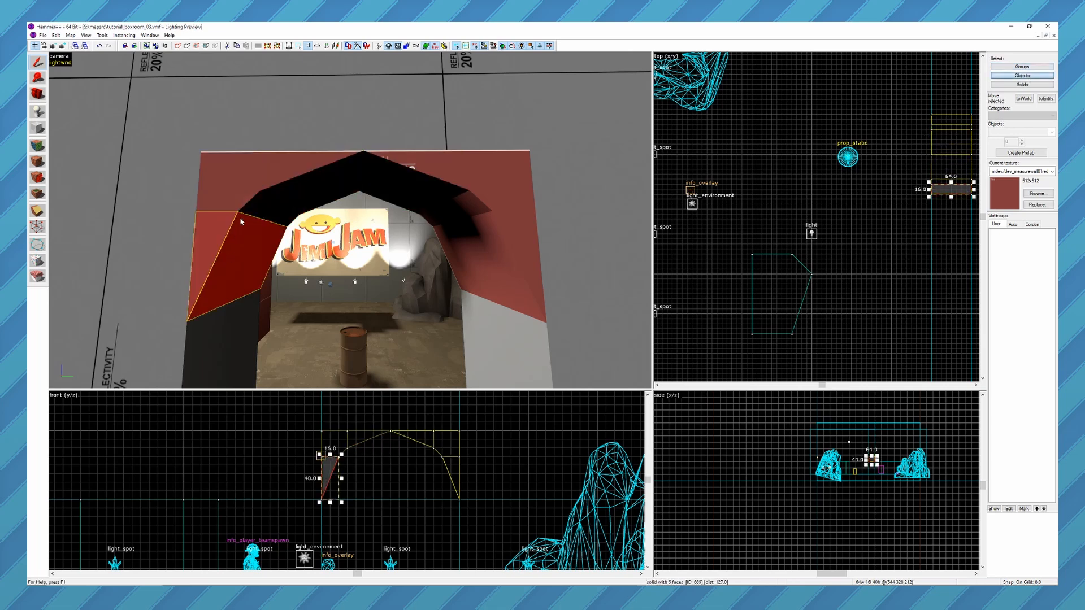
{"action": "key", "text": "Delete"}
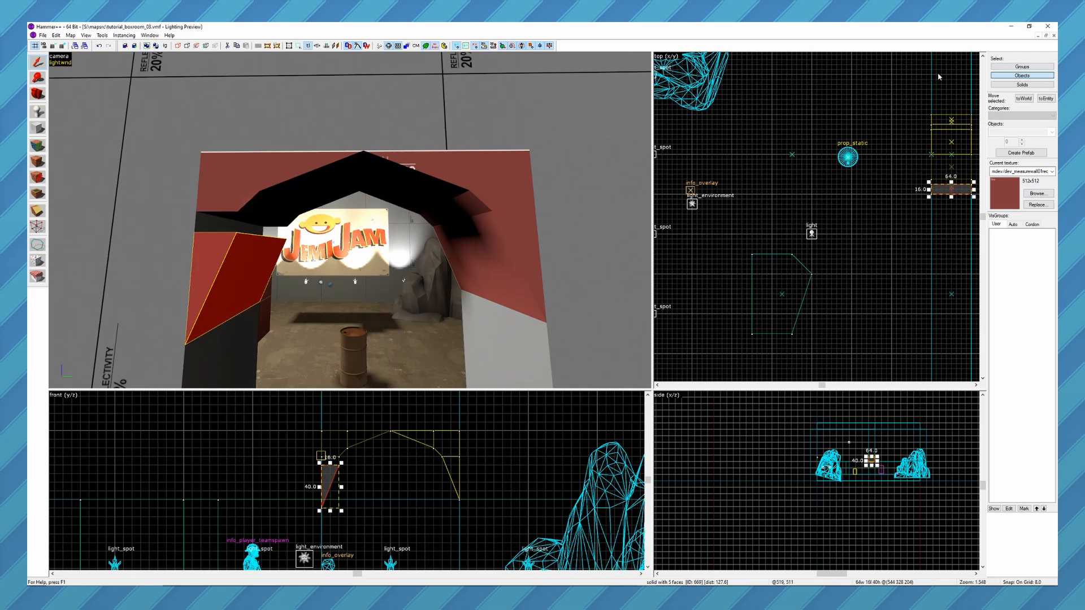
Undo the lower arch piece's move and set the selection mode back to Groups.
{"action": "key", "text": "ctrl+z"}
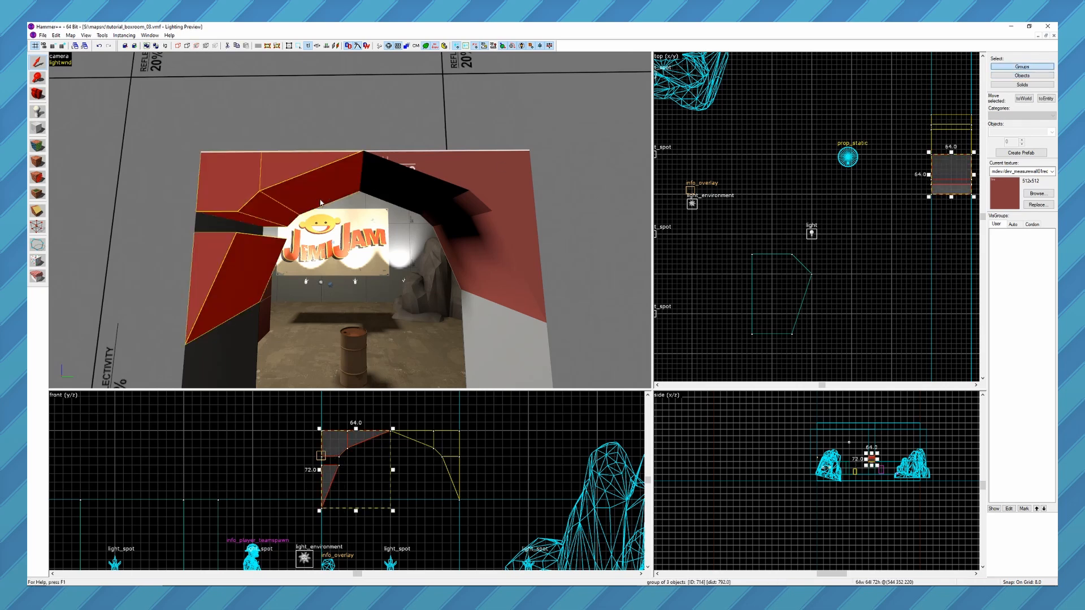
{"action": "left_click", "coordinate": [1009, 75]}
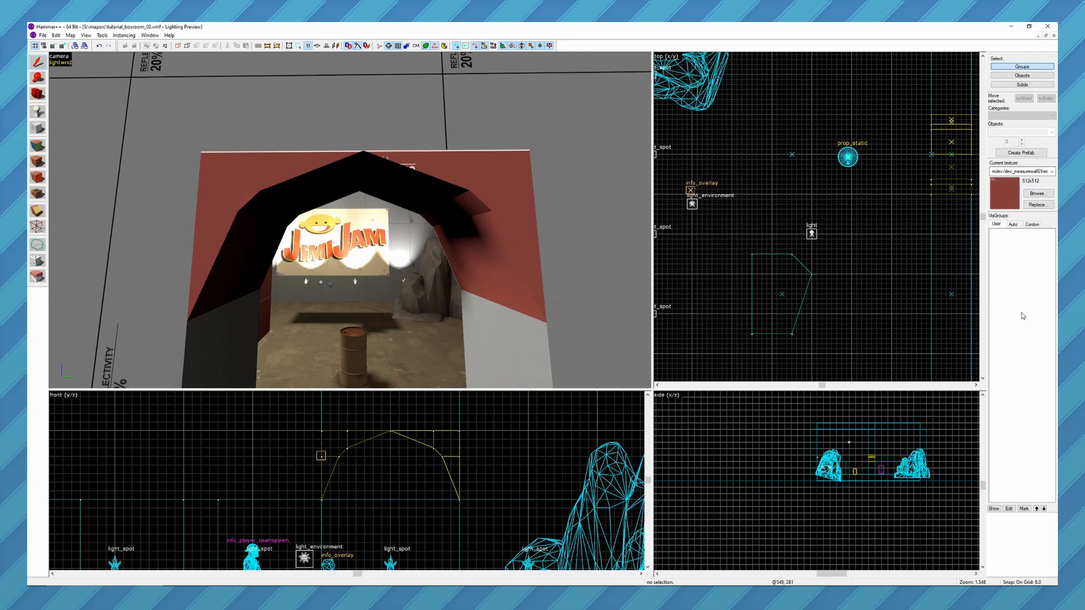
View the map from outside and hide the Sky brushes through the automatic VisGroups.
{"action": "left_click", "coordinate": [1013, 226]}
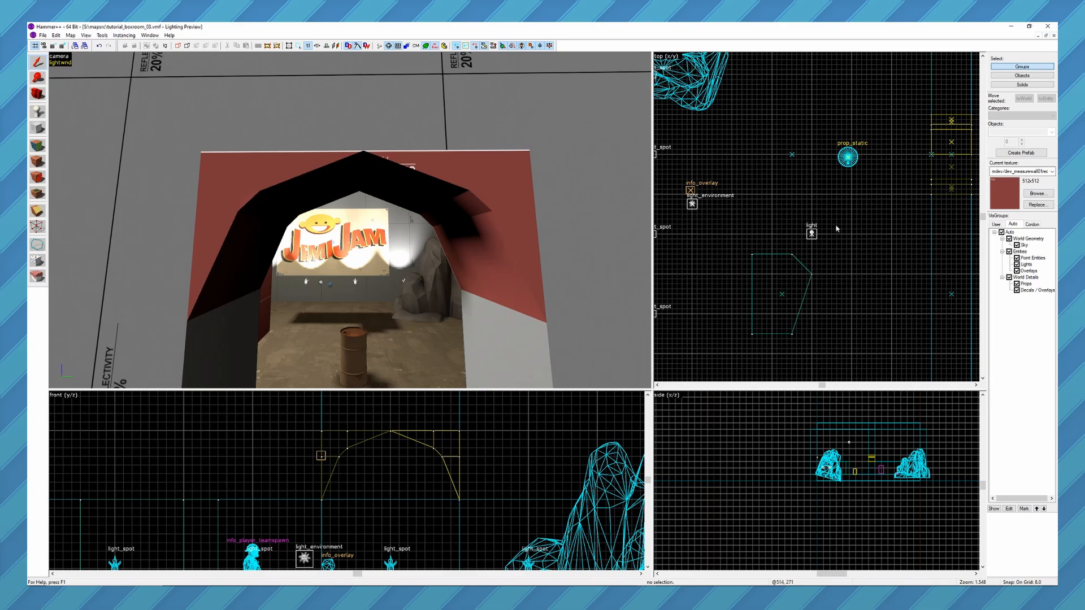
{"action": "key", "text": "z"}
{"action": "key", "text": "s"}
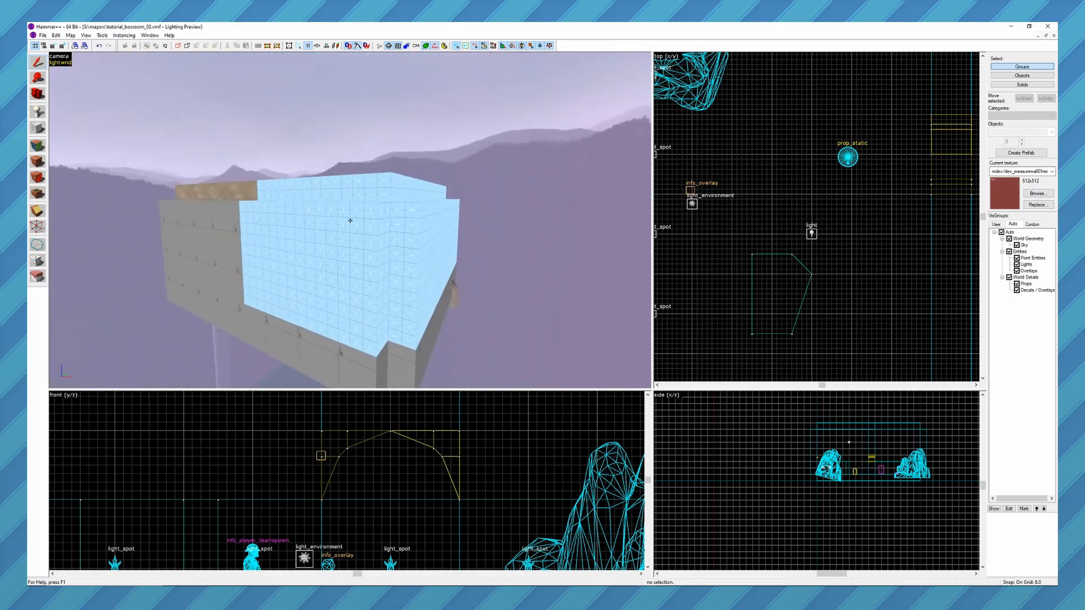
{"action": "key", "text": "z"}
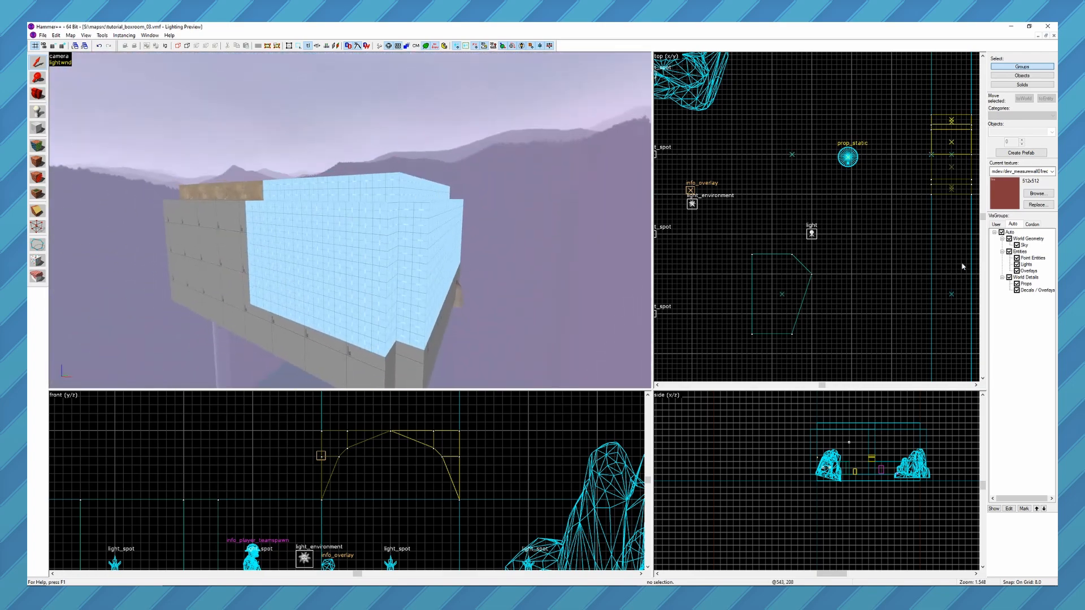
{"action": "left_click", "coordinate": [1016, 245]}
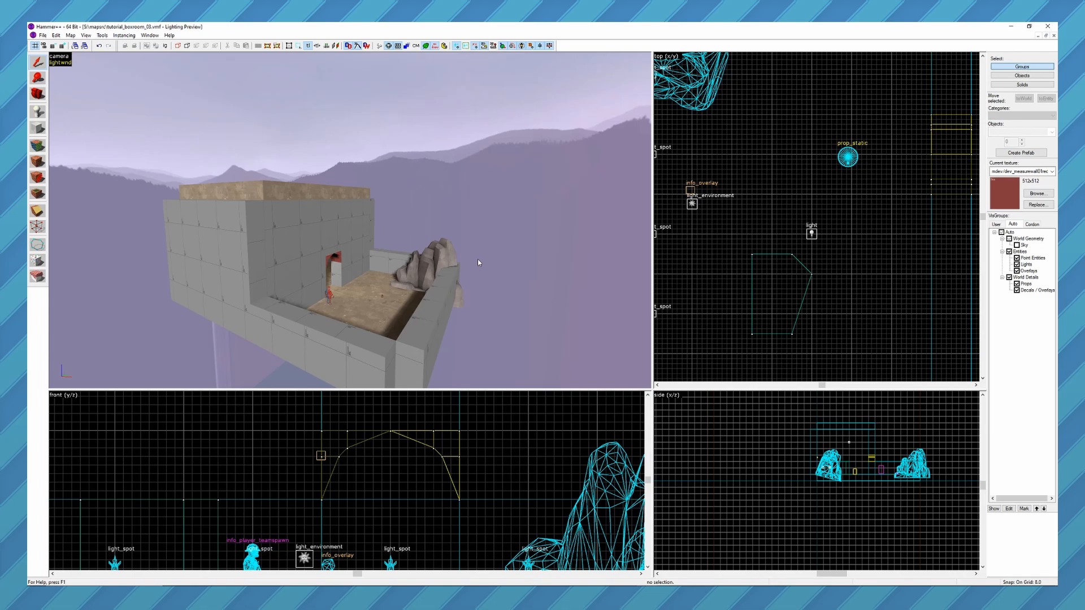
Show the Sky brushes again and return the camera to the open yard beside the doorway.
{"action": "left_click", "coordinate": [1017, 245]}
{"action": "key", "text": "z"}
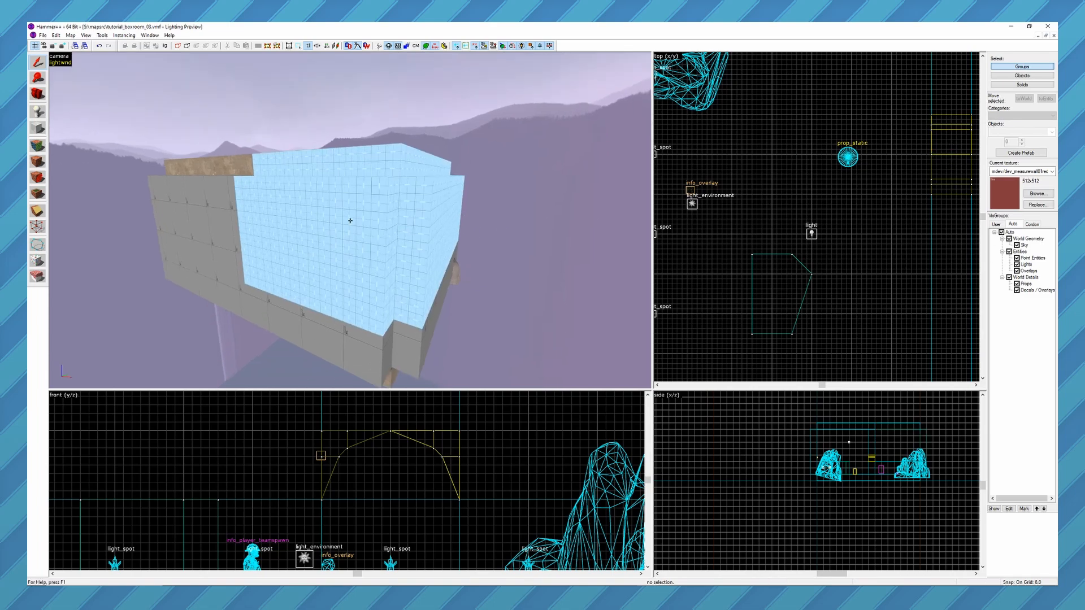
{"action": "key", "text": "w"}
{"action": "key", "text": "s"}
{"action": "key", "text": "z"}
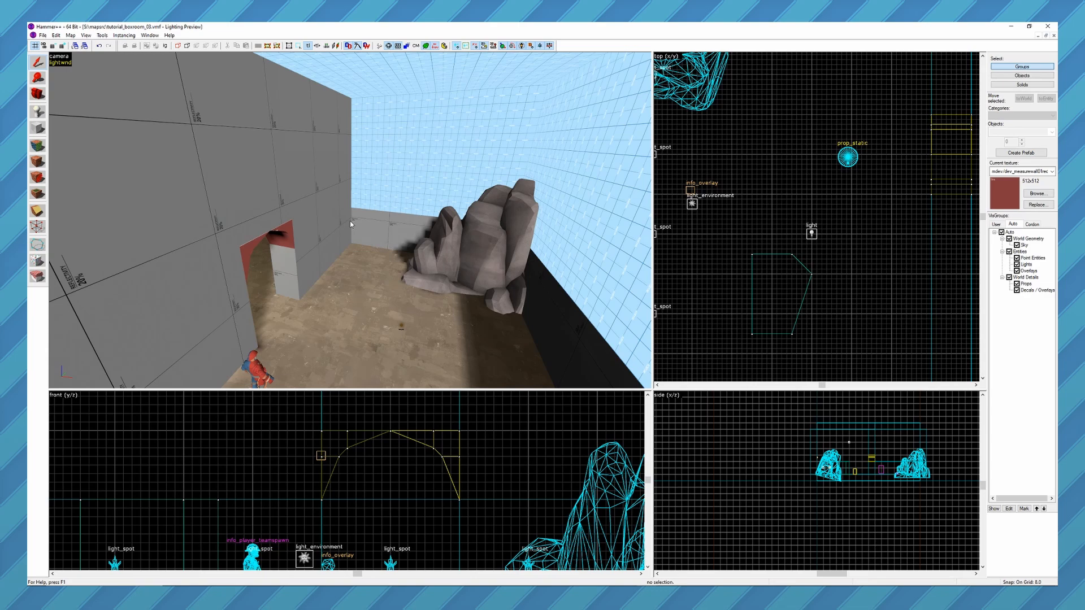
{"action": "key", "text": "z"}
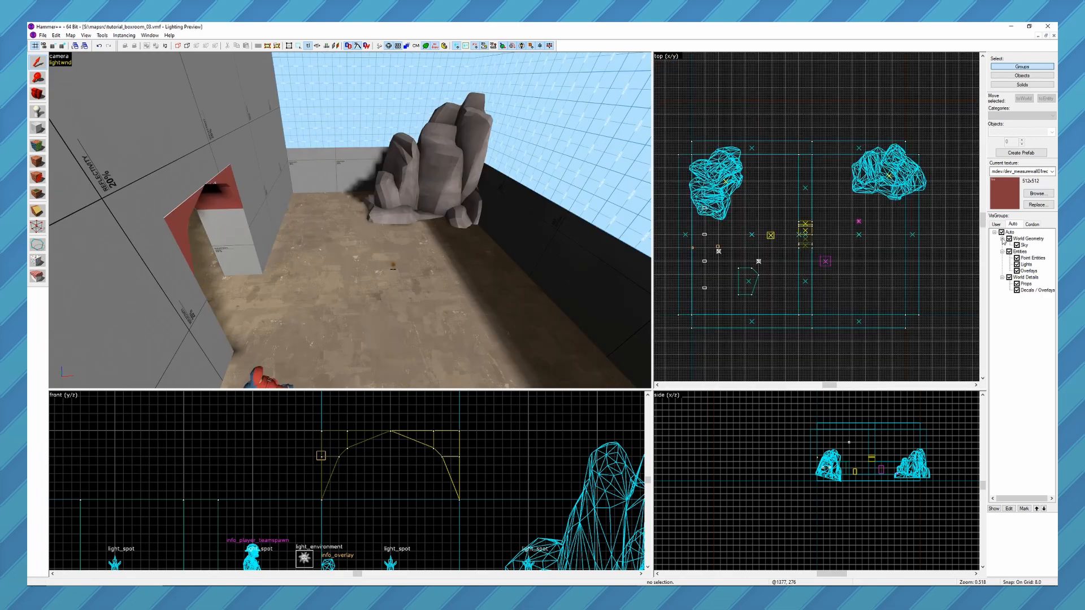
Create a new user VisGroup named right_rock from the yard's rock prop, with Hide Objects turned off.
{"action": "left_click", "coordinate": [997, 224]}
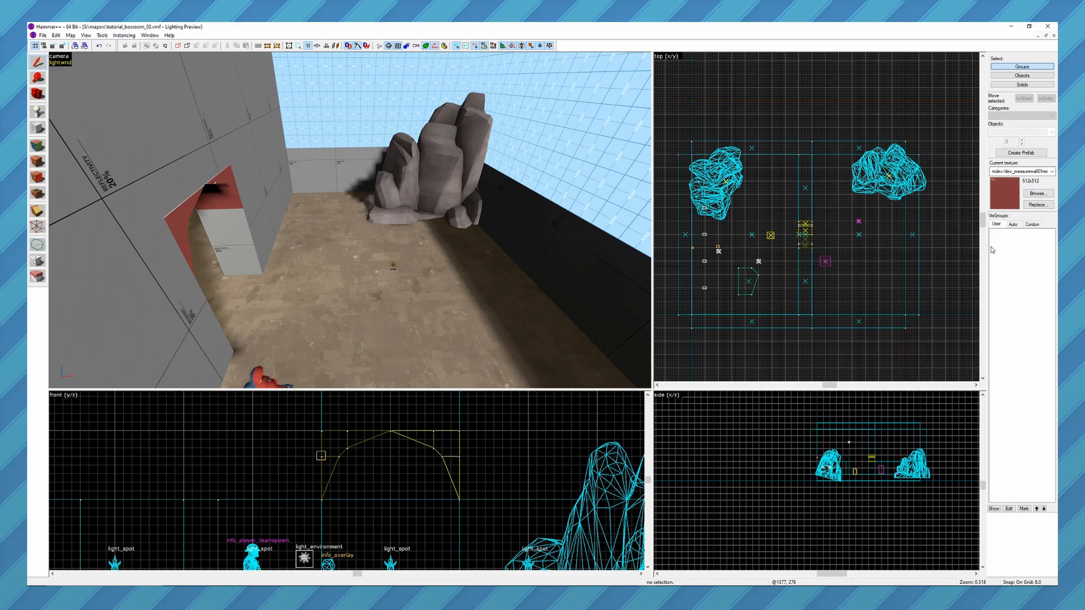
{"action": "left_click", "coordinate": [429, 179]}
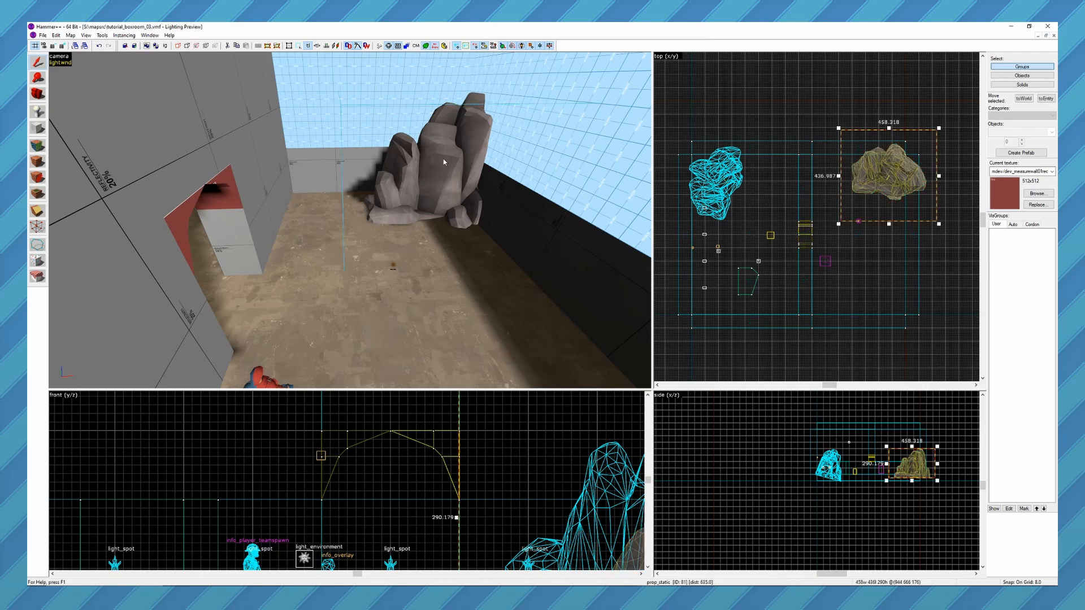
{"action": "left_click", "coordinate": [178, 47]}
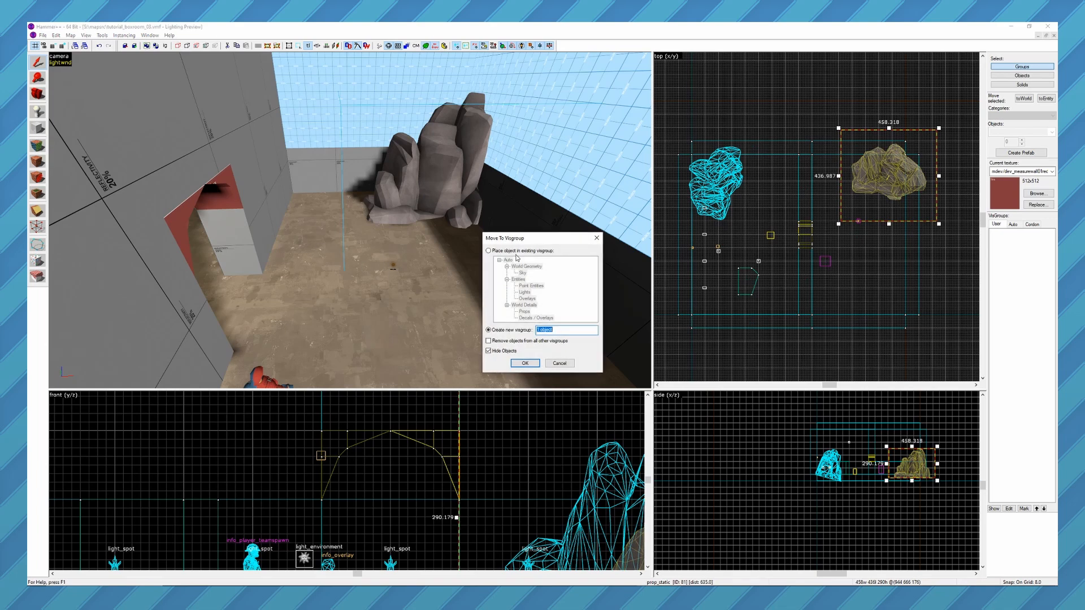
{"action": "left_click", "coordinate": [497, 253]}
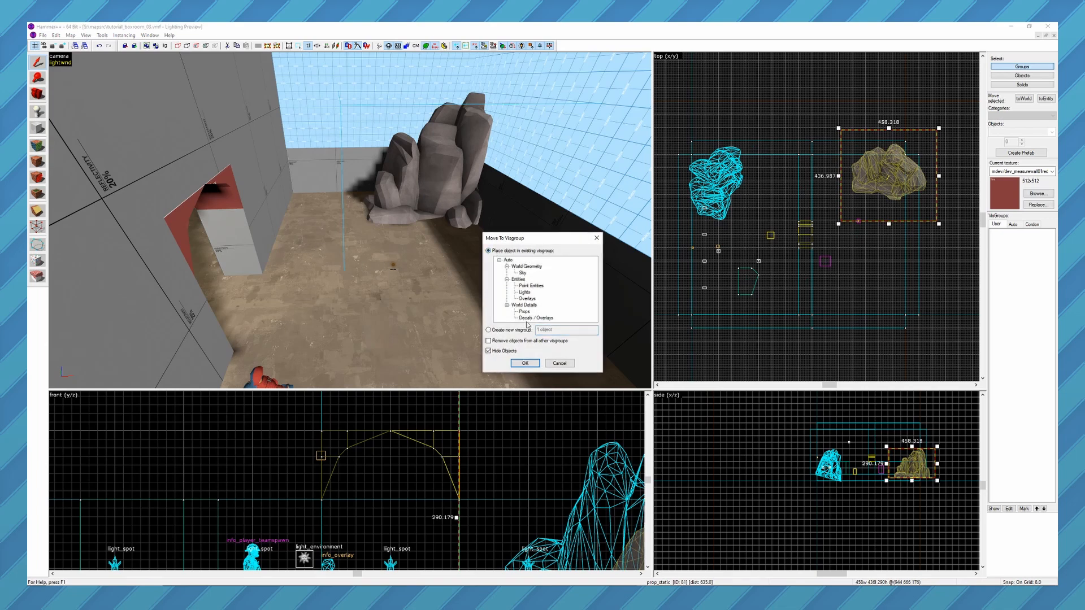
{"action": "left_click", "coordinate": [489, 331]}
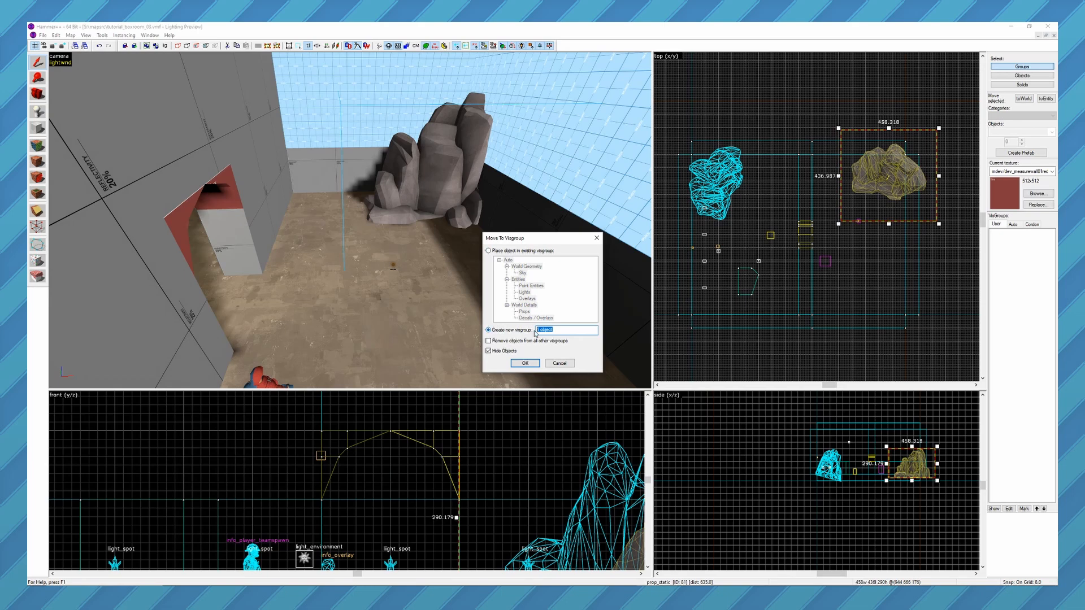
{"action": "type", "text": "right_rock"}
{"action": "left_click", "coordinate": [495, 353]}
{"action": "left_click", "coordinate": [525, 363]}
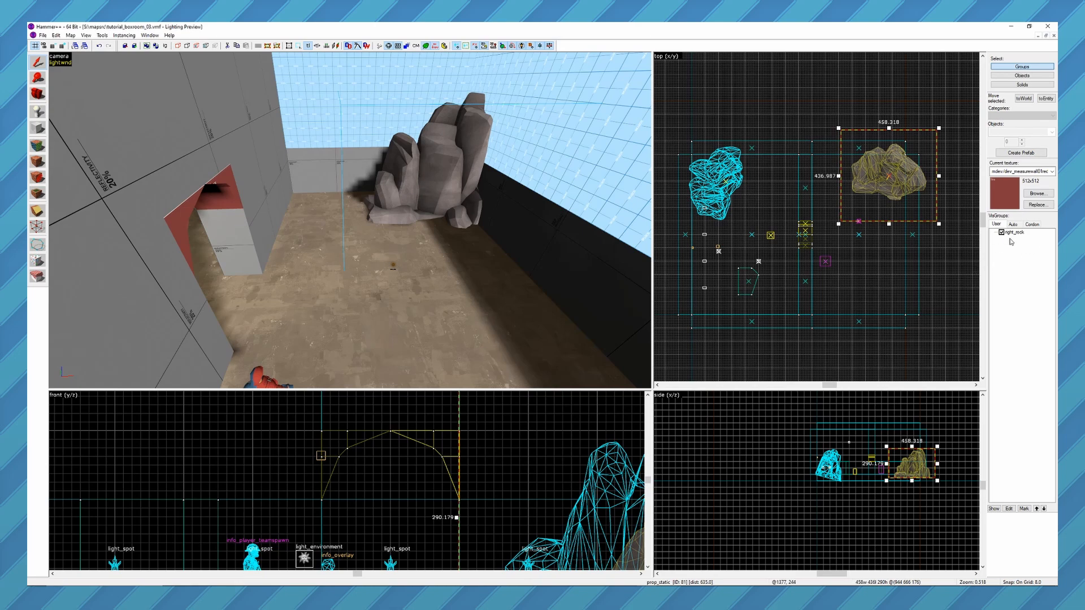
Hide the right_rock VisGroup and show it again.
{"action": "left_click", "coordinate": [1003, 234]}
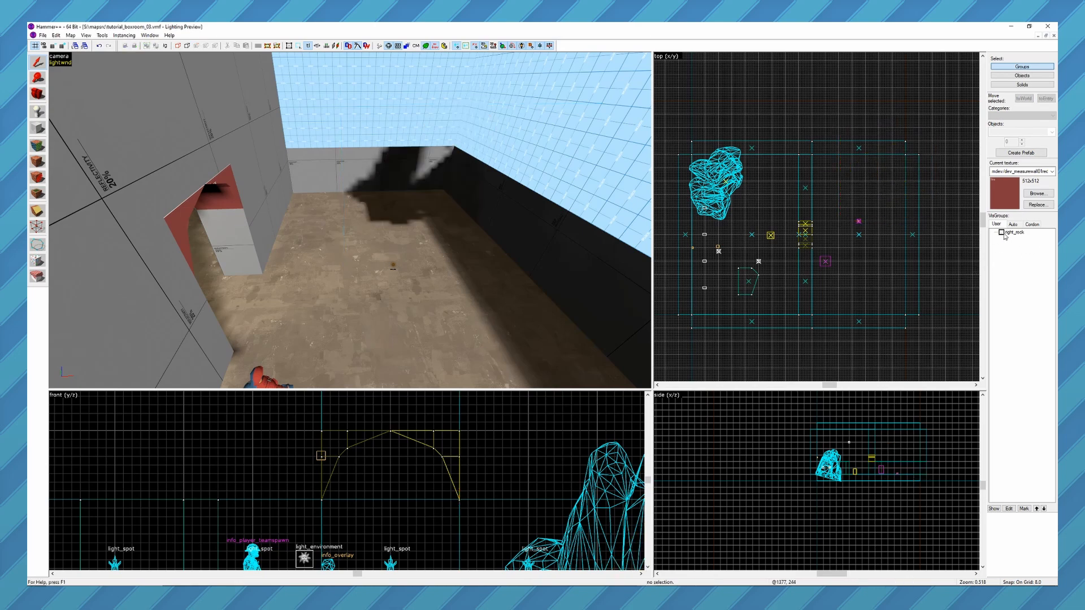
{"action": "left_click", "coordinate": [1003, 233]}
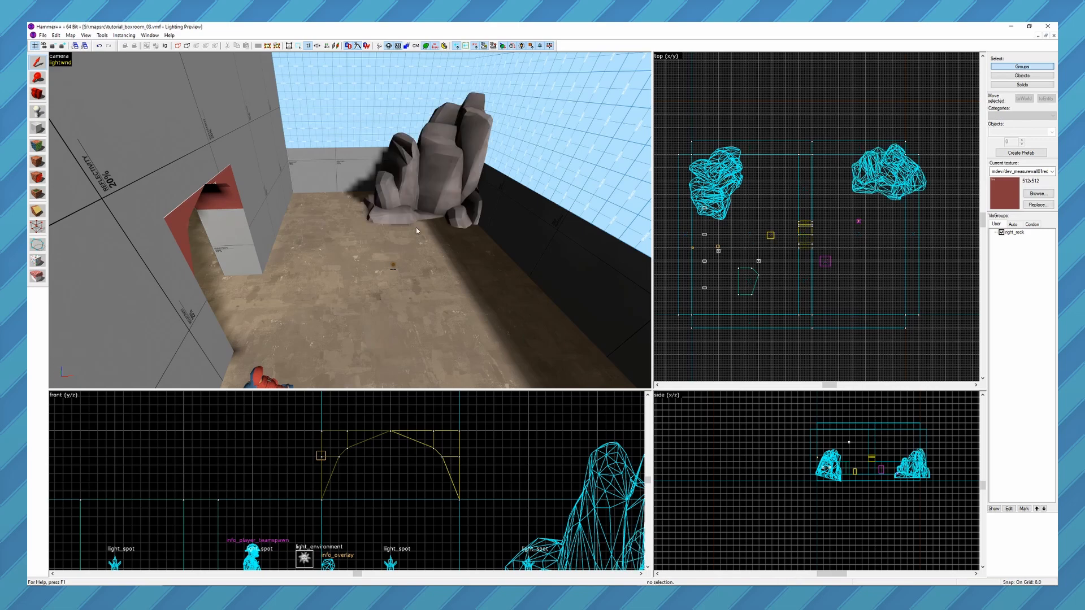
Create a new VisGroup named left_rock from the VisGroup properties of the rock prop in the indoor room.
{"action": "key", "text": "z"}
{"action": "key", "text": "w"}
{"action": "key", "text": "s"}
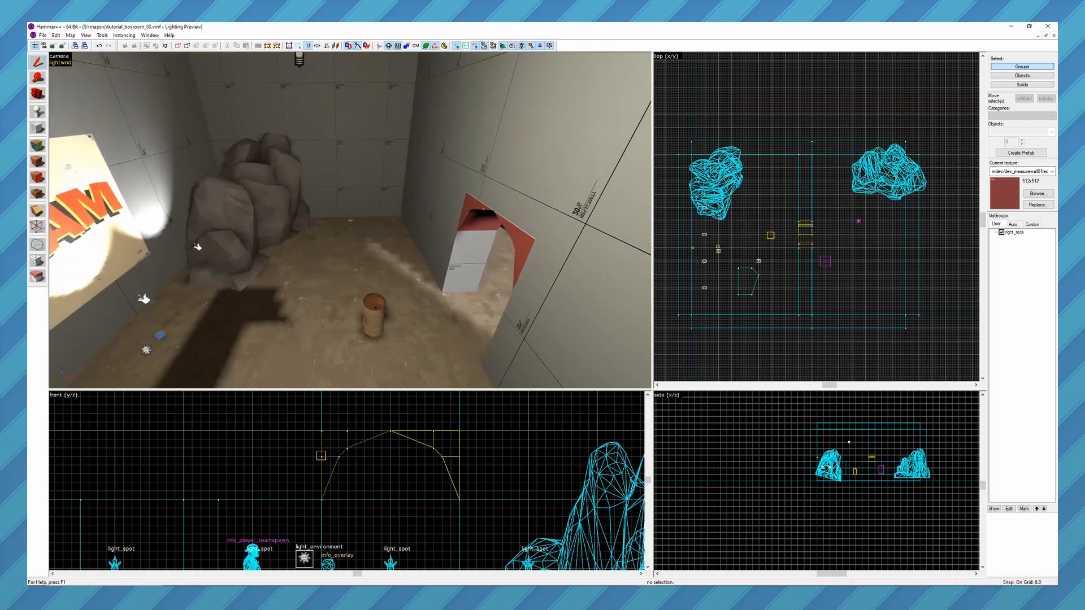
{"action": "key", "text": "z"}
{"action": "left_click", "coordinate": [307, 208]}
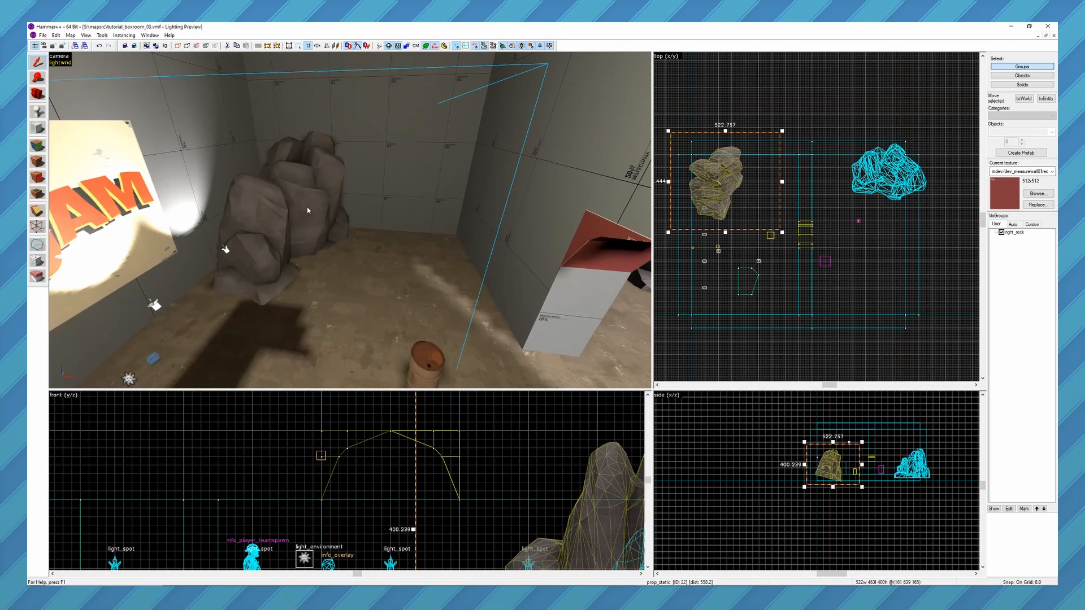
{"action": "key", "text": "alt+Return"}
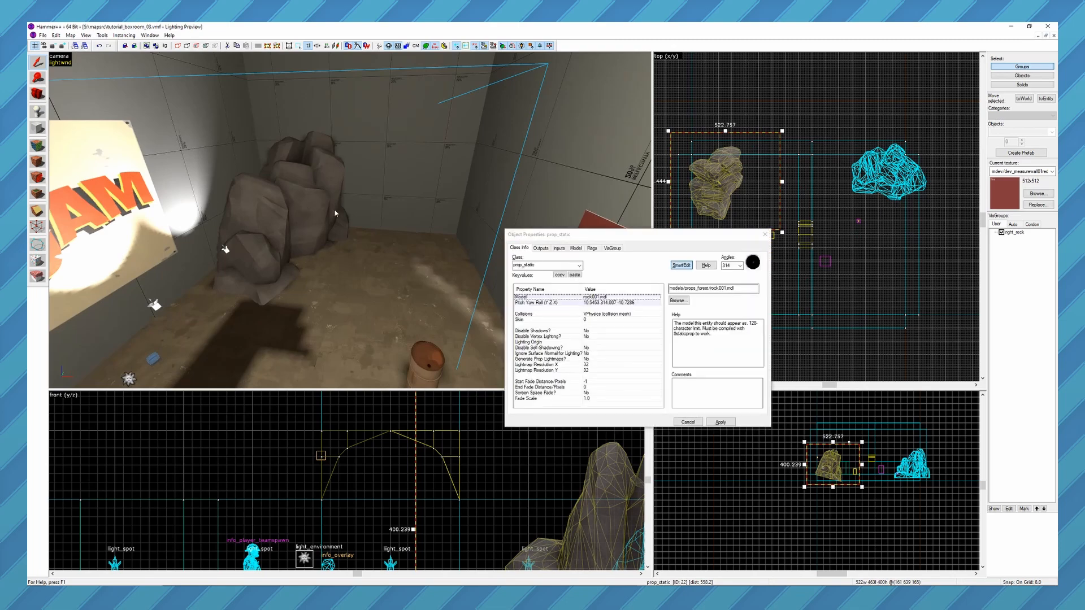
{"action": "left_click", "coordinate": [613, 249]}
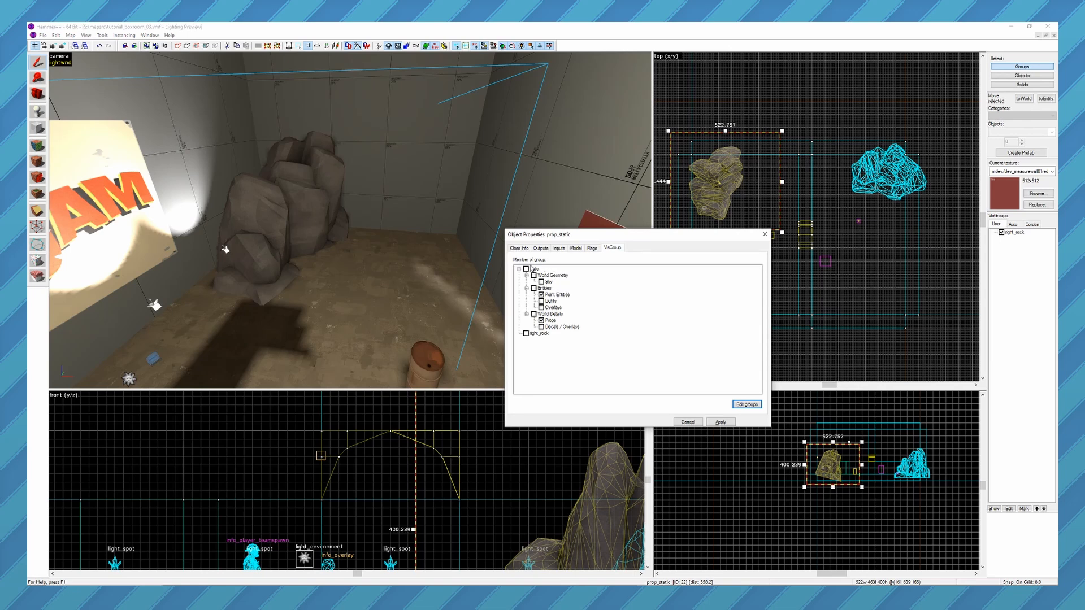
{"action": "left_click", "coordinate": [749, 406]}
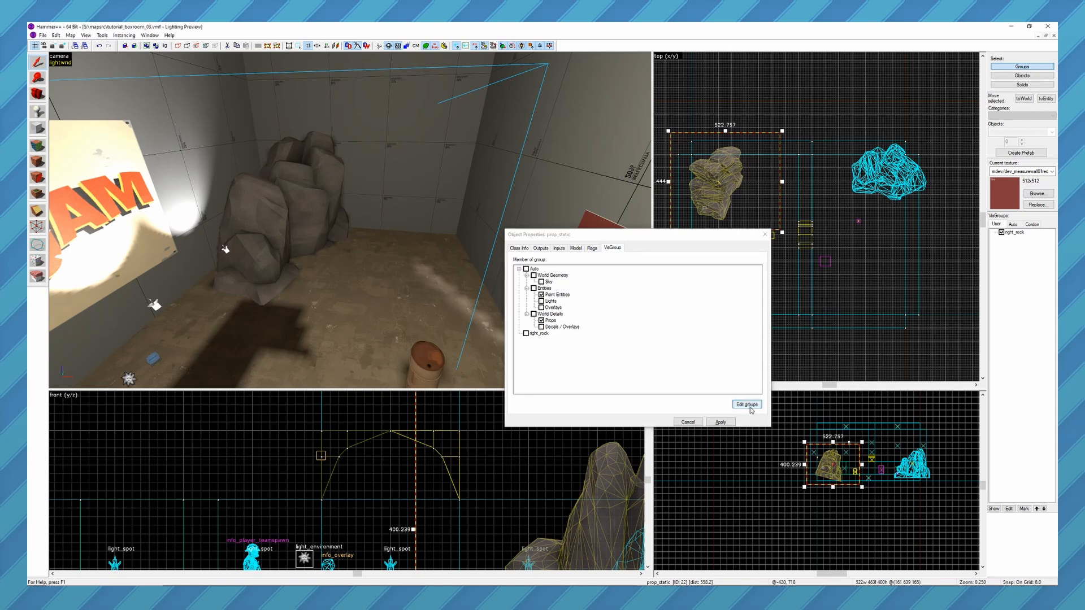
{"action": "left_click", "coordinate": [568, 396]}
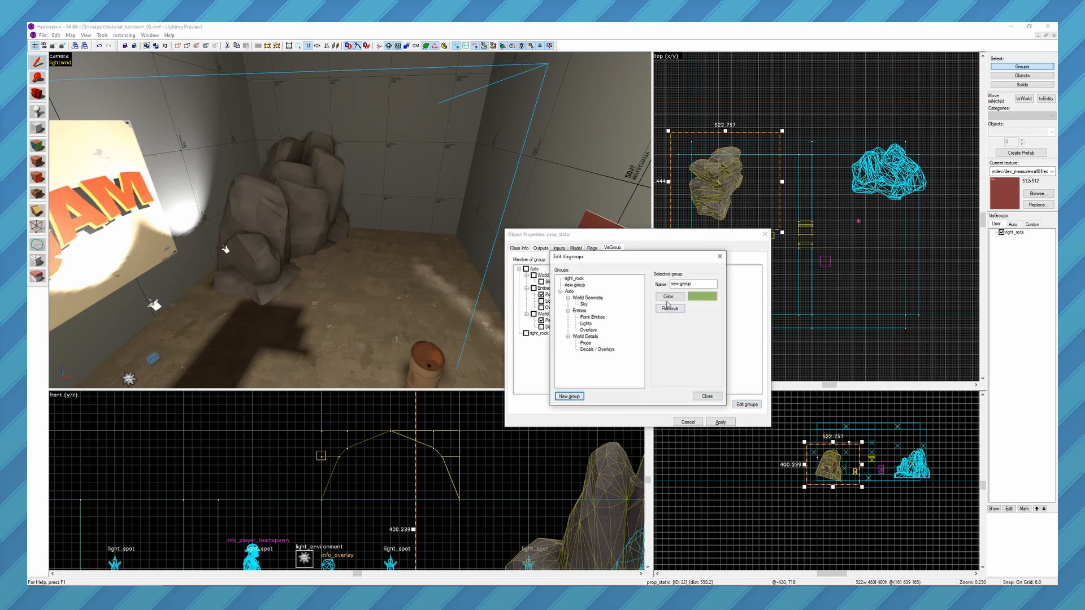
{"action": "left_click", "coordinate": [674, 285]}
{"action": "type", "text": "left_rock"}
{"action": "left_click", "coordinate": [704, 397]}
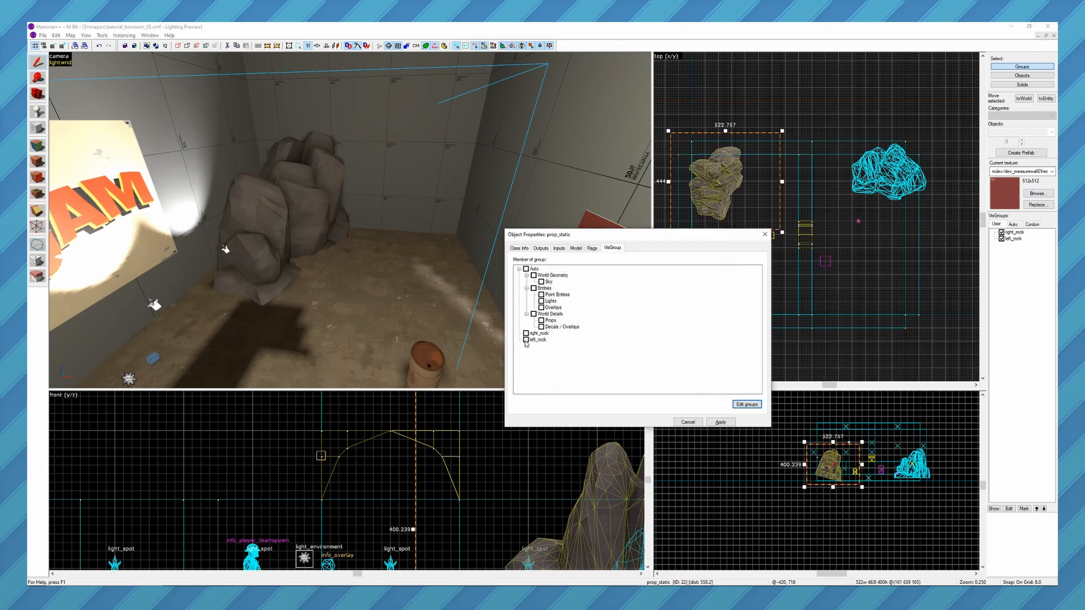
Assign the indoor rock prop to the left_rock VisGroup and close its properties.
{"action": "left_click", "coordinate": [527, 340]}
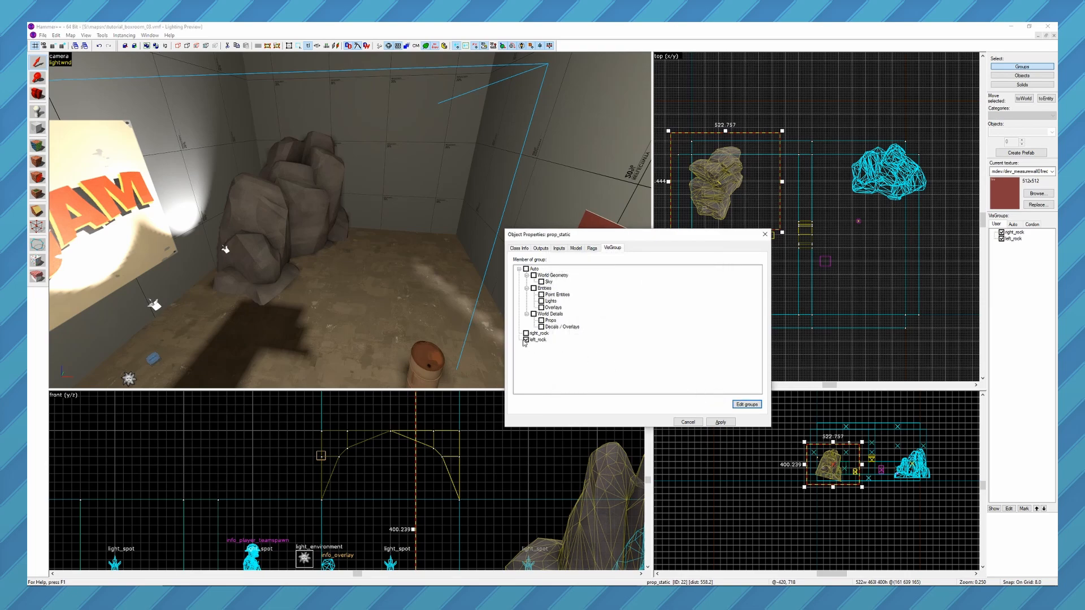
{"action": "left_click", "coordinate": [720, 422]}
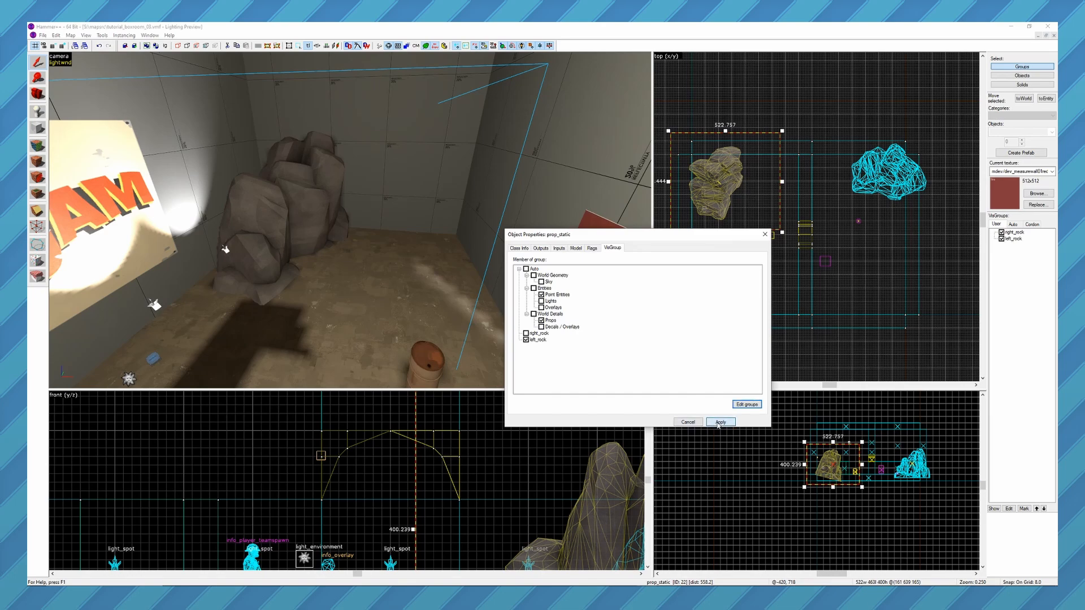
{"action": "left_click", "coordinate": [766, 234]}
Toggle the visibility of the left_rock and right_rock VisGroups while viewing their rocks, leaving both shown.
{"action": "left_click", "coordinate": [1001, 239]}
{"action": "left_click", "coordinate": [1002, 239]}
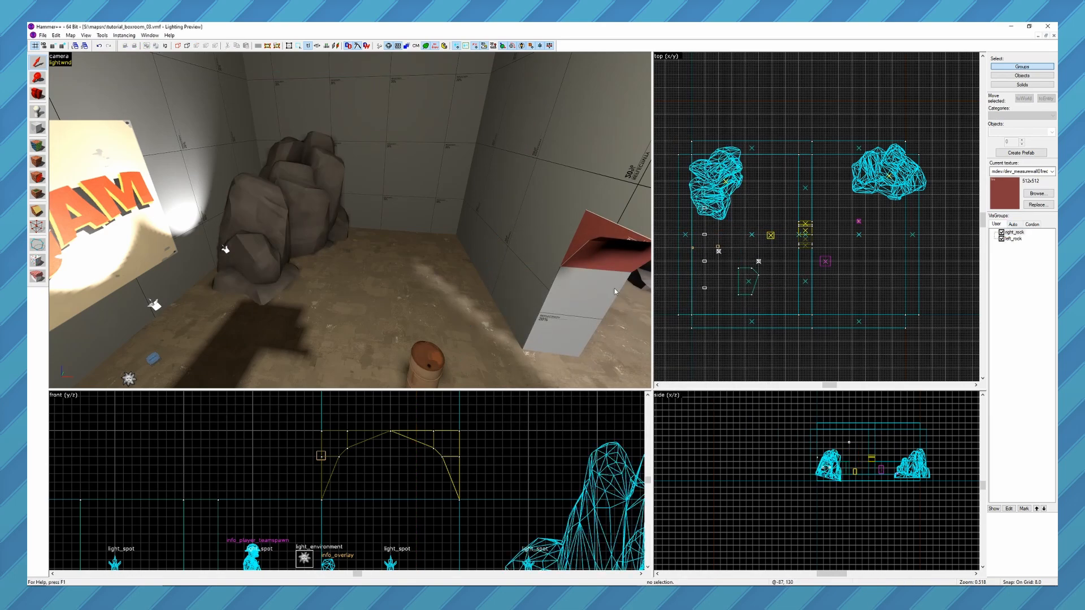
{"action": "key", "text": "z"}
{"action": "key", "text": "d"}
{"action": "key", "text": "z"}
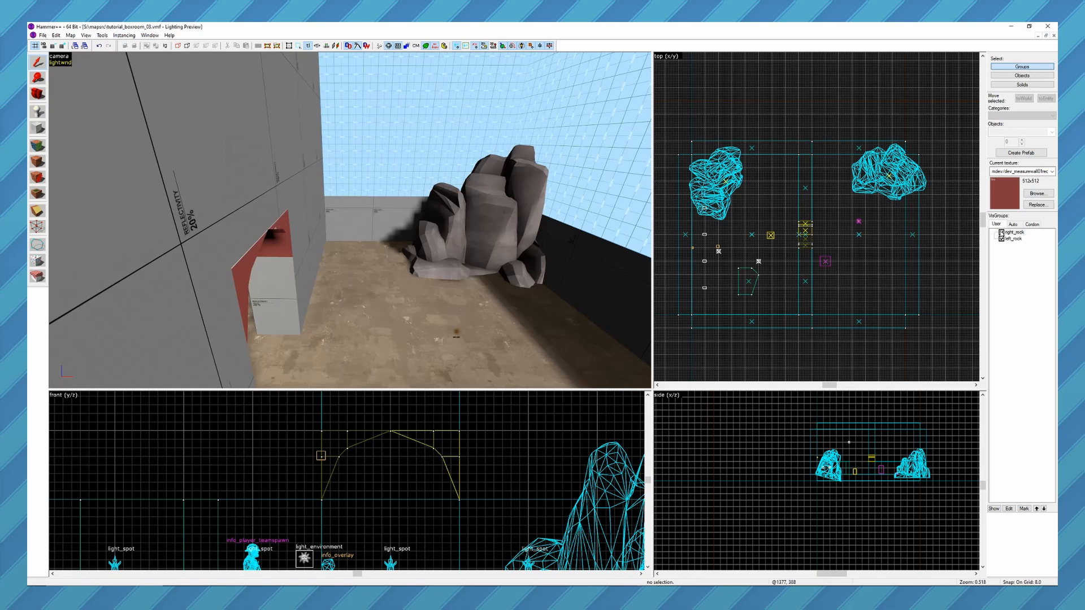
{"action": "left_click", "coordinate": [1001, 233]}
{"action": "left_click", "coordinate": [1002, 232]}
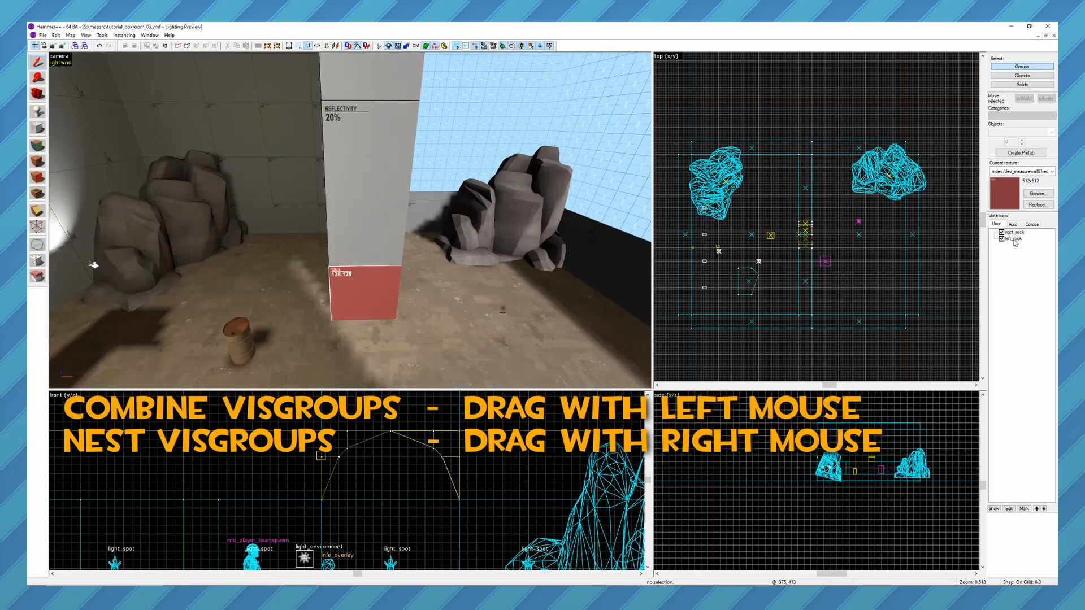
Try to combine the left_rock VisGroup into right_rock, decline the merge, and try moving left_rock within the list.
{"action": "left_click_drag", "start_coordinate": [1016, 241], "coordinate": [1022, 234]}
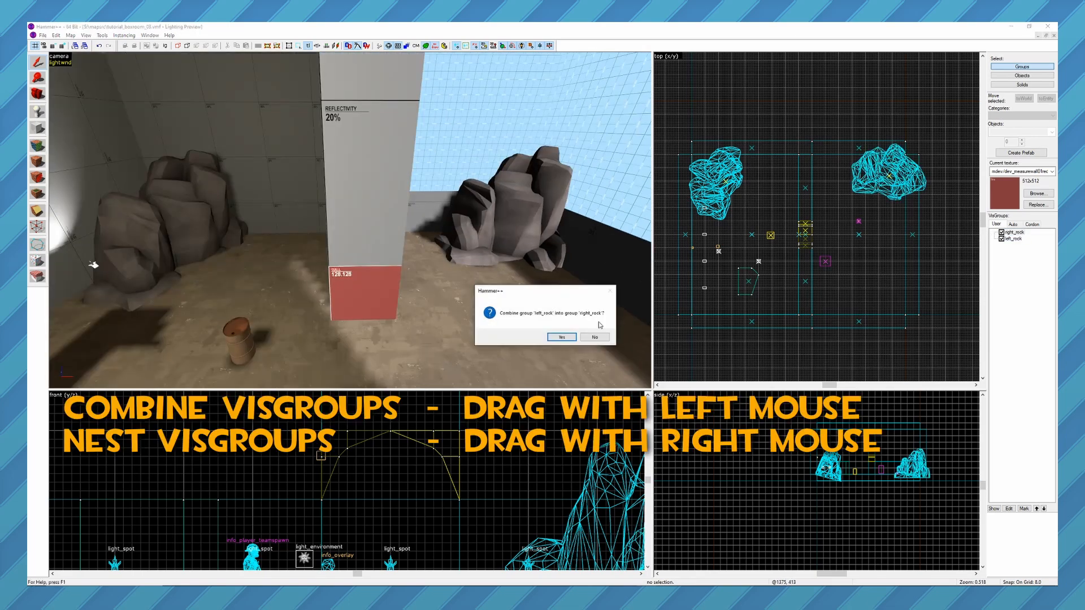
{"action": "left_click", "coordinate": [584, 338]}
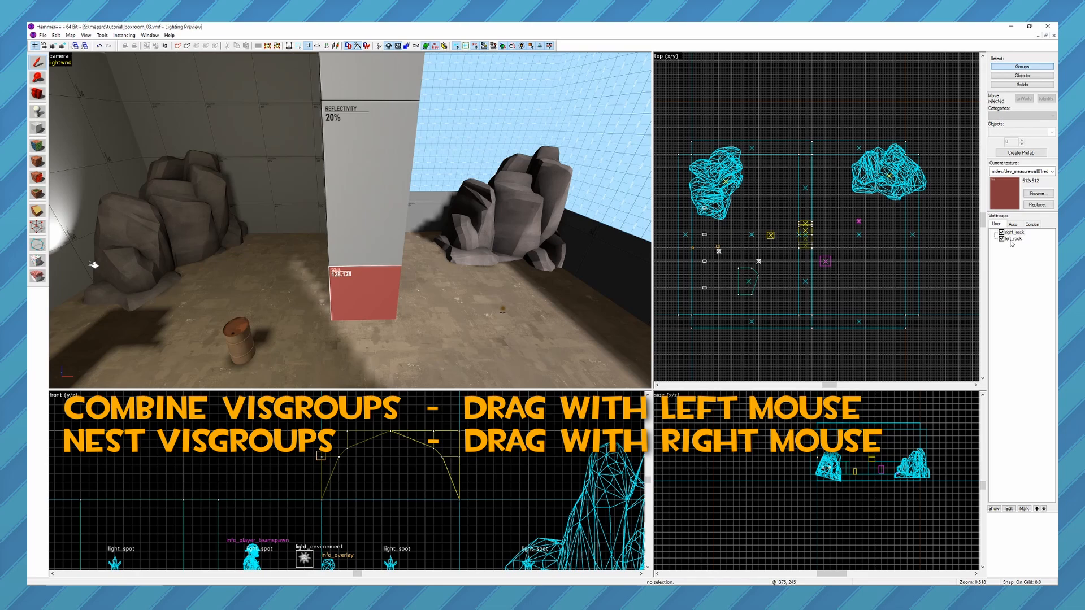
{"action": "mouse_move", "coordinate": [1012, 242]}
{"action": "right_mouse_down"}
{"action": "mouse_move", "coordinate": [1015, 233]}
{"action": "mouse_move", "coordinate": [1013, 254]}
{"action": "right_mouse_up"}
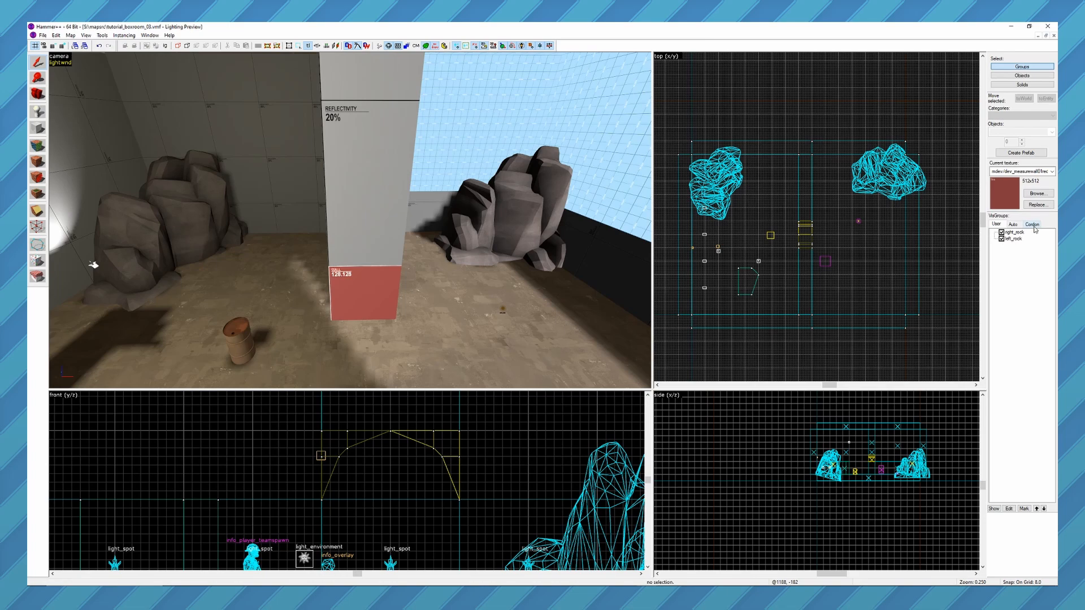
Draw cordon bounds around the yard side of the map, about 1032 wide, 1312 long and 1032 high.
{"action": "left_click", "coordinate": [1034, 225]}
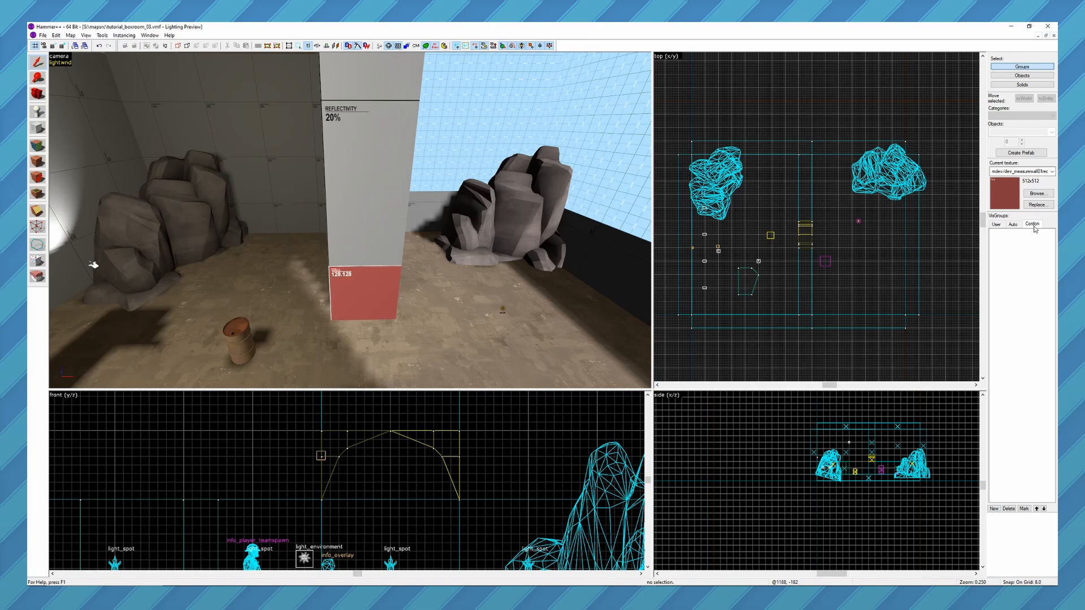
{"action": "left_click", "coordinate": [1021, 225]}
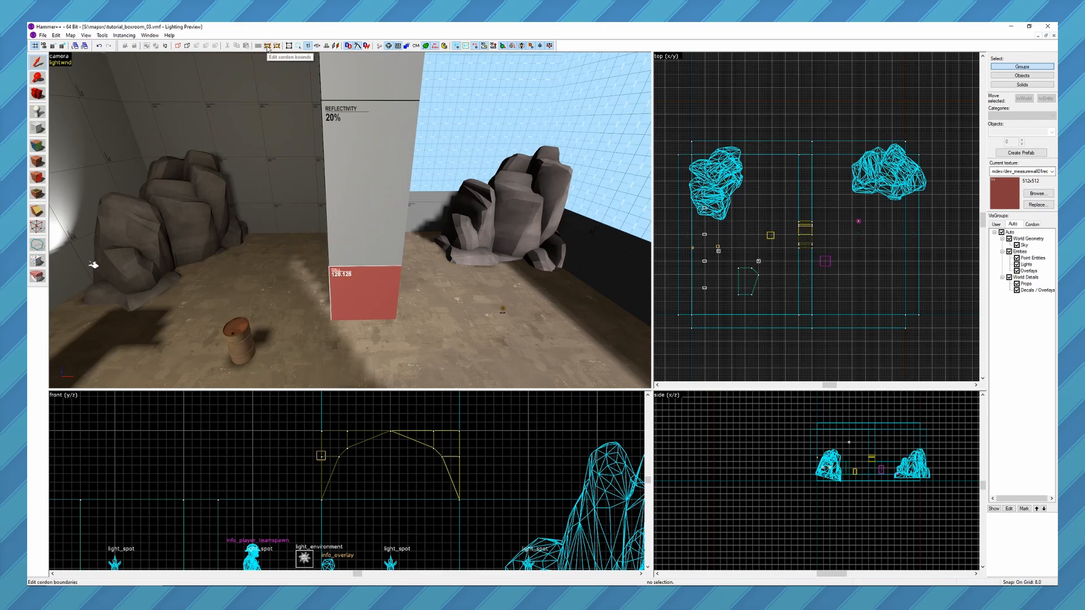
{"action": "scroll", "coordinate": [841, 248], "scroll_direction": "down", "scroll_amount": 4}
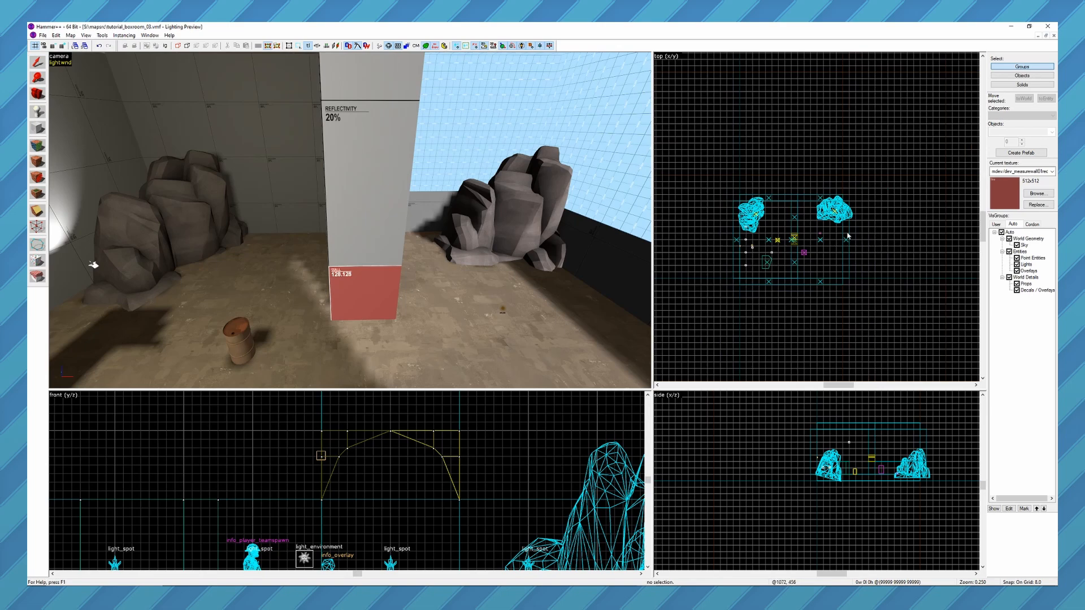
{"action": "scroll", "coordinate": [848, 236], "scroll_direction": "up", "scroll_amount": 2}
{"action": "left_click_drag", "start_coordinate": [921, 133], "coordinate": [768, 325]}
{"action": "scroll", "coordinate": [823, 497], "scroll_direction": "down", "scroll_amount": 5}
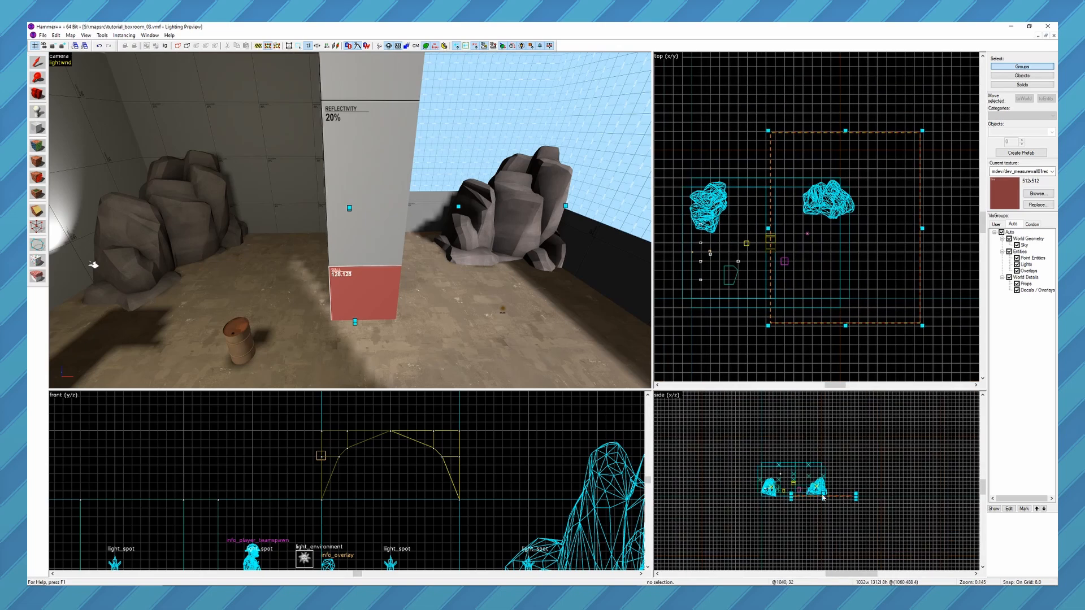
{"action": "left_click_drag", "start_coordinate": [823, 494], "coordinate": [822, 453]}
{"action": "left_click_drag", "start_coordinate": [824, 502], "coordinate": [824, 516]}
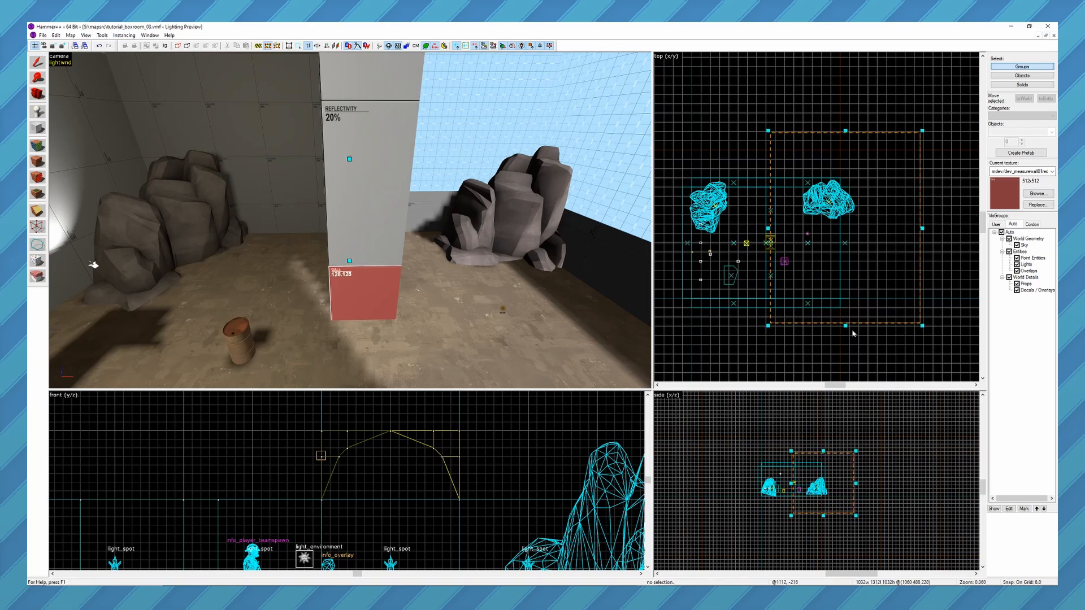
Turn on the cordon around the yard and undo the last change.
{"action": "left_click", "coordinate": [258, 45]}
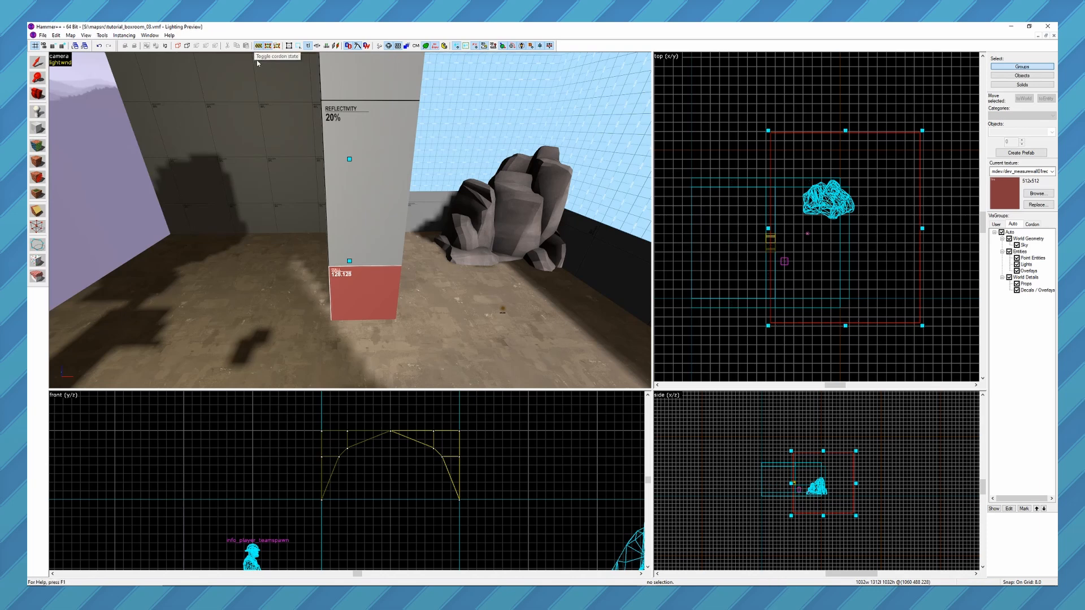
{"action": "key", "text": "z"}
{"action": "key", "text": "w"}
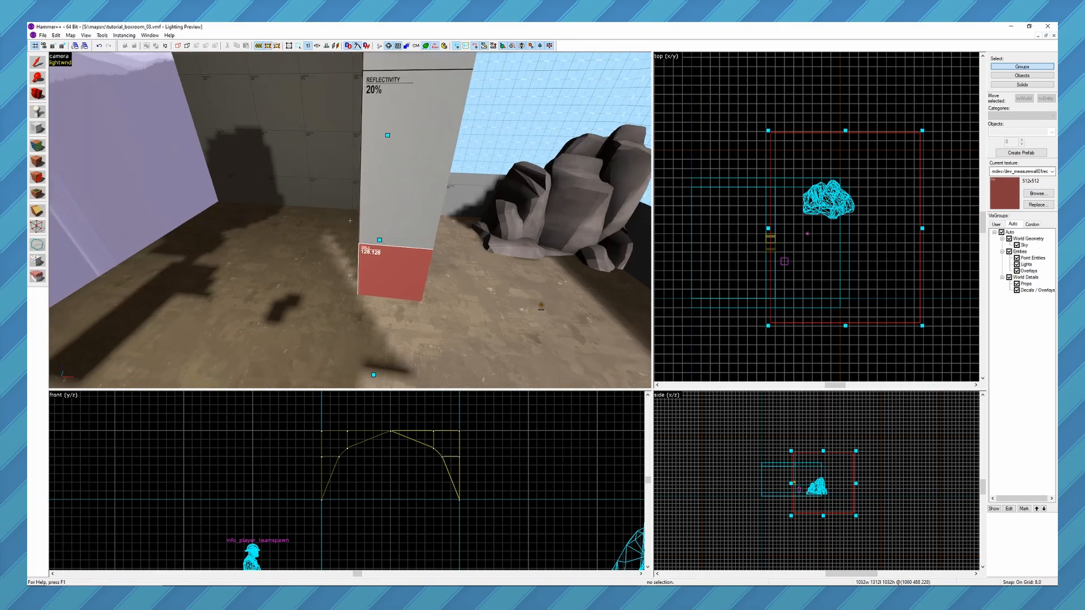
{"action": "key", "text": "s"}
{"action": "key", "text": "ctrl+z"}
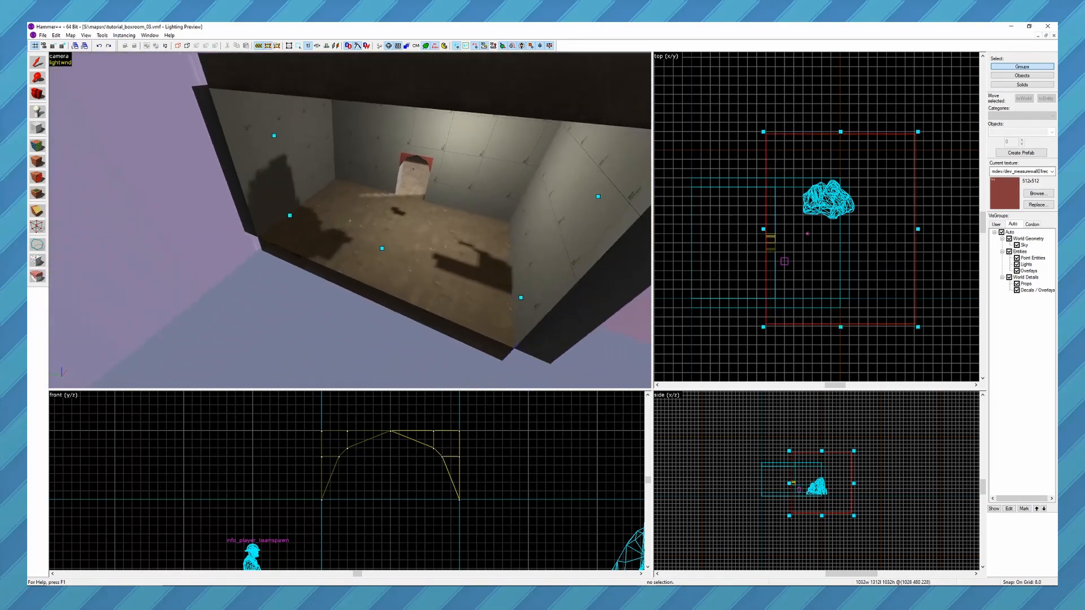
Examine the cordoned map from outside and inside, checking which brushes and props remain.
{"action": "key", "text": "z"}
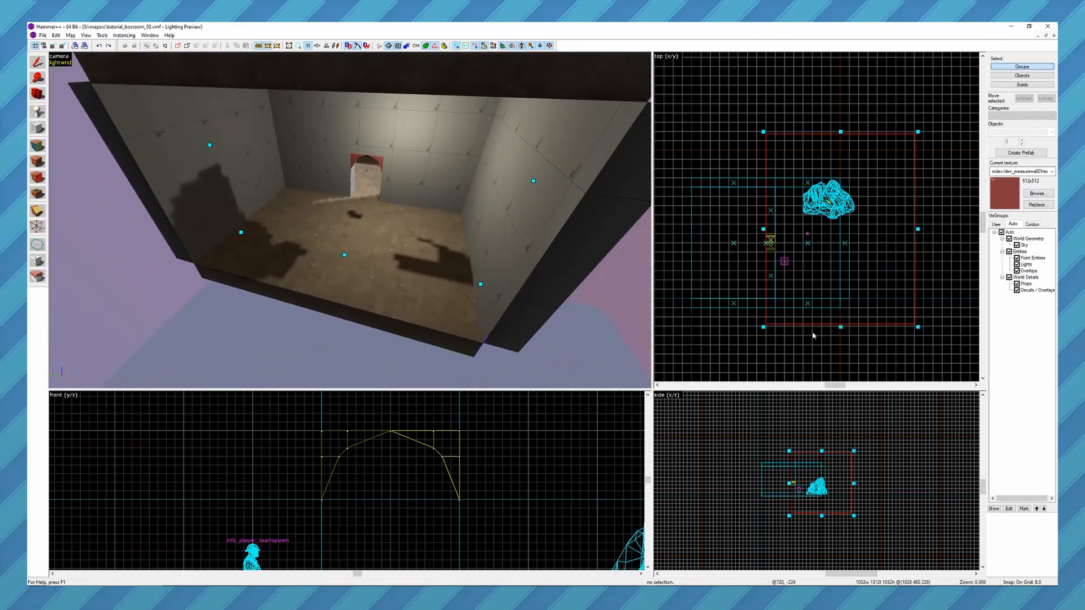
{"action": "key", "text": "z"}
{"action": "key", "text": "z"}
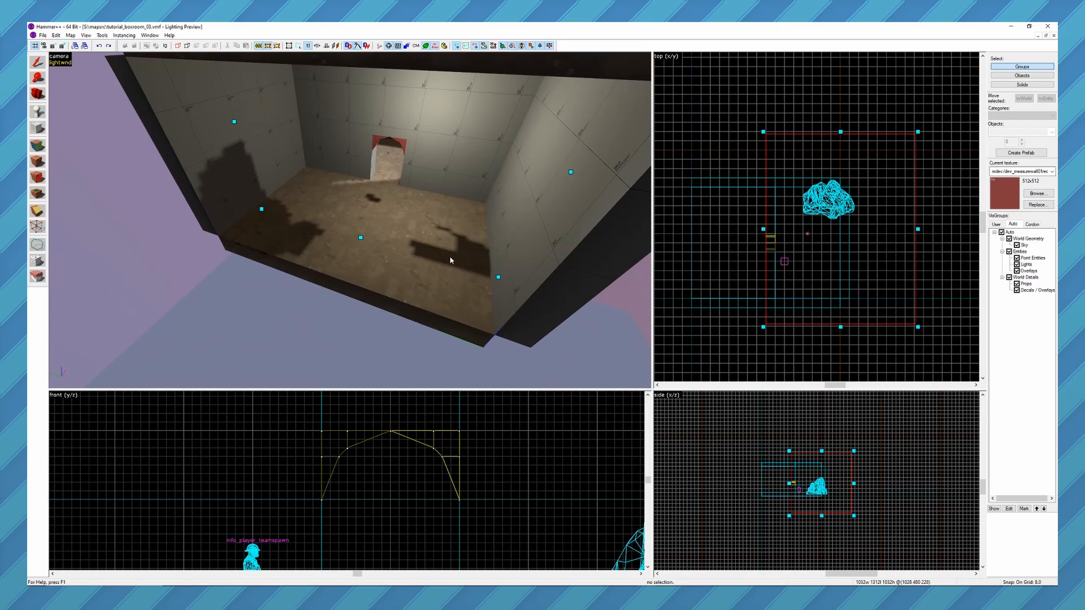
{"action": "key", "text": "z"}
{"action": "key", "text": "w"}
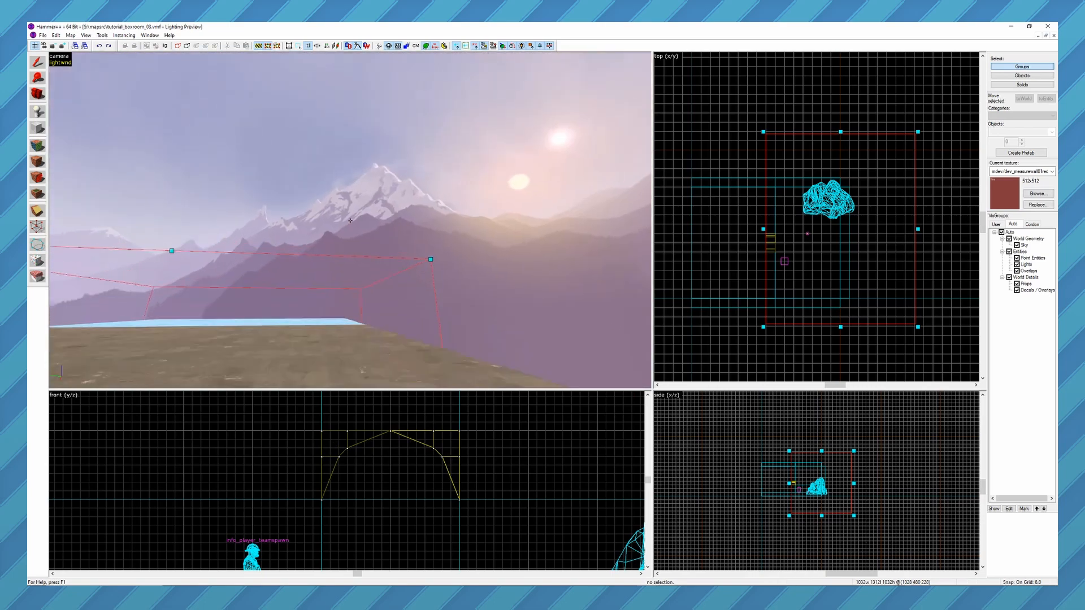
{"action": "key", "text": "s"}
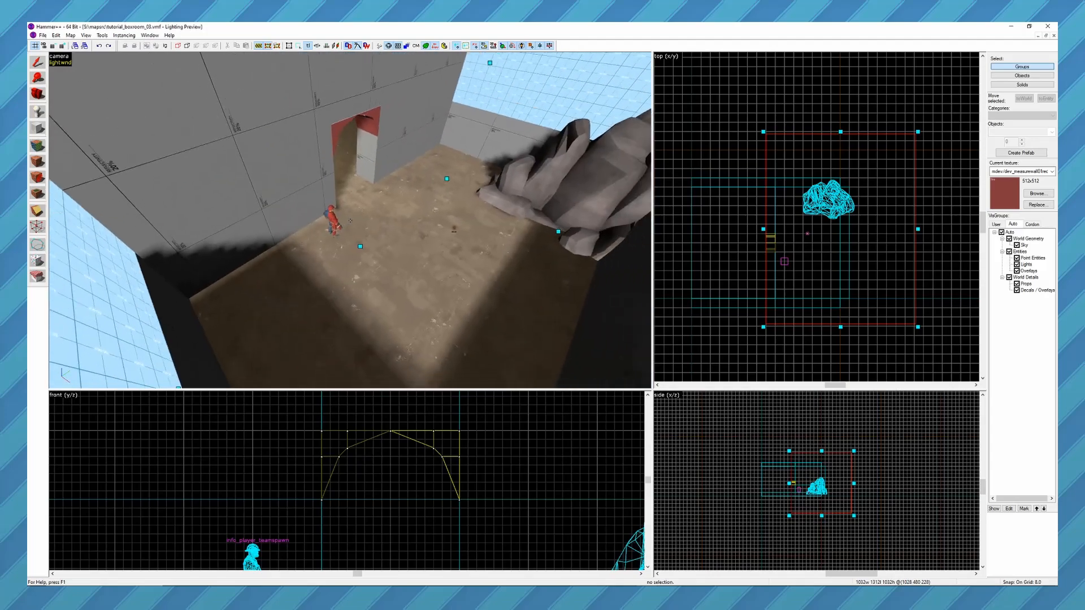
{"action": "key", "text": "w"}
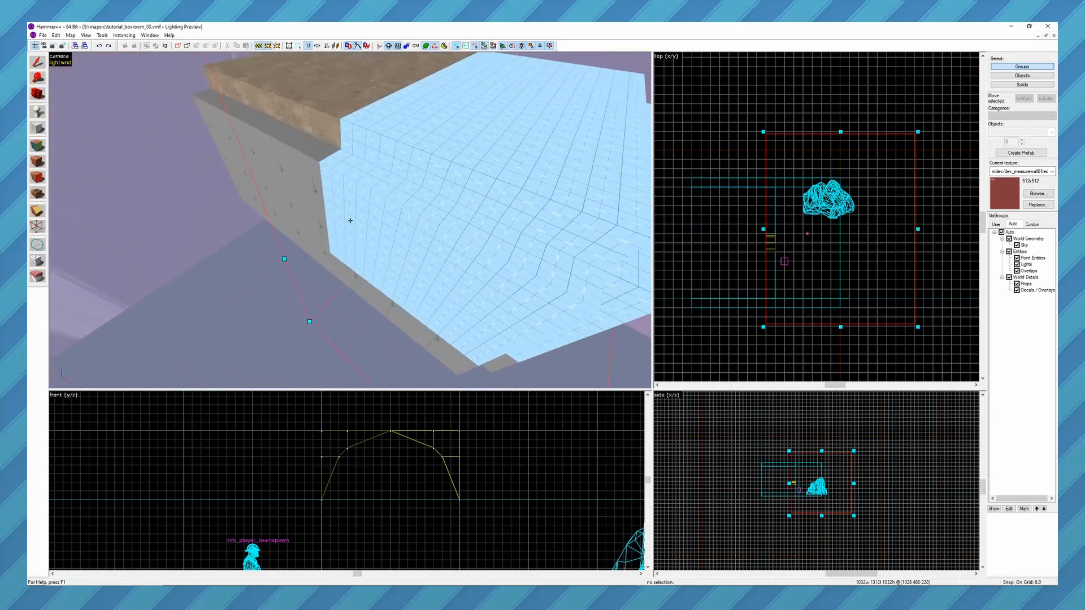
{"action": "key", "text": "s"}
{"action": "key", "text": "z"}
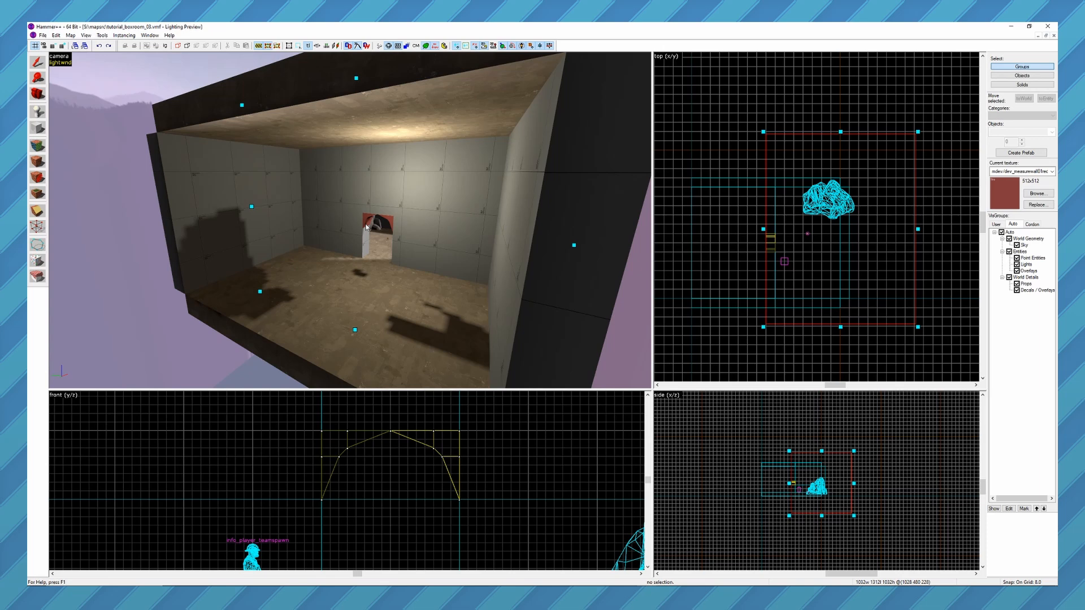
{"action": "key", "text": "z"}
{"action": "key", "text": "d"}
{"action": "key", "text": "z"}
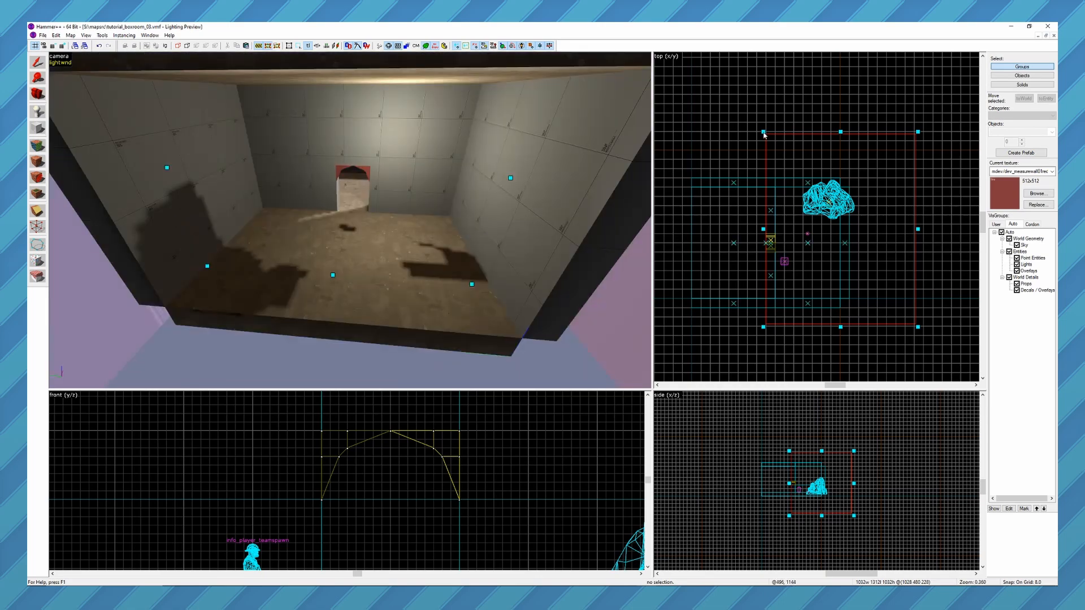
Redraw the cordon bounds across both rooms, excluding the two rocks, about 2072 wide, 752 long and 1032 high.
{"action": "left_click_drag", "start_coordinate": [763, 135], "coordinate": [685, 222]}
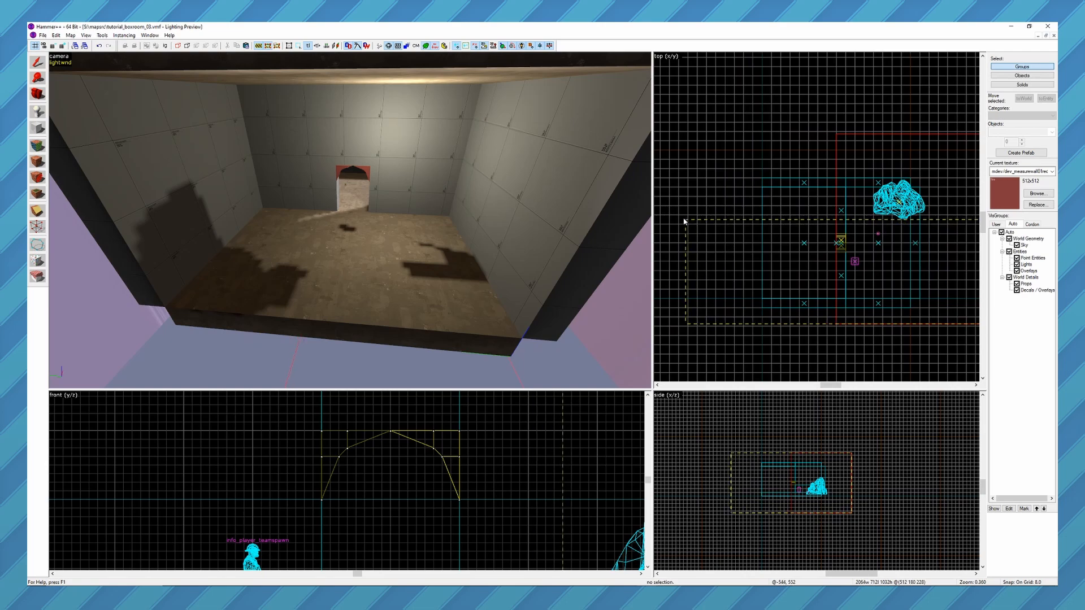
{"action": "key", "text": "Return"}
{"action": "key", "text": "z"}
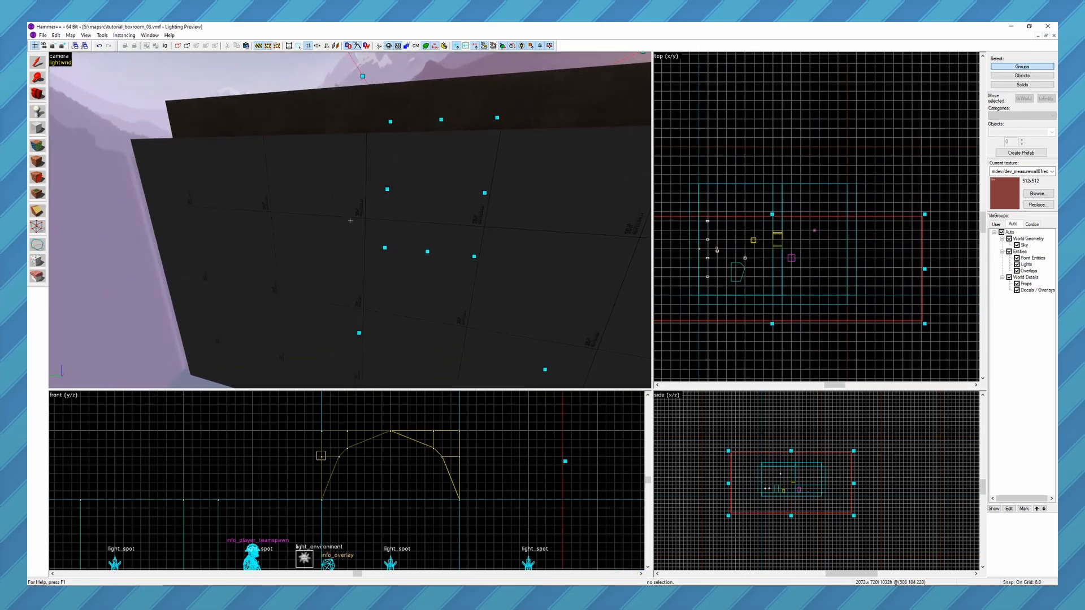
{"action": "key", "text": "w"}
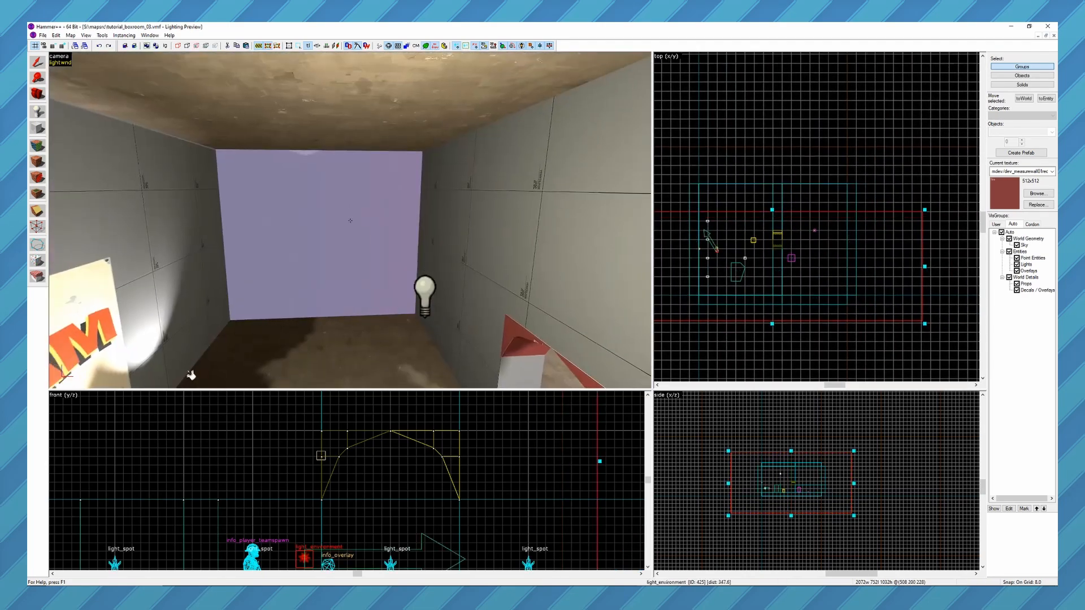
{"action": "key", "text": "w"}
{"action": "key", "text": "z"}
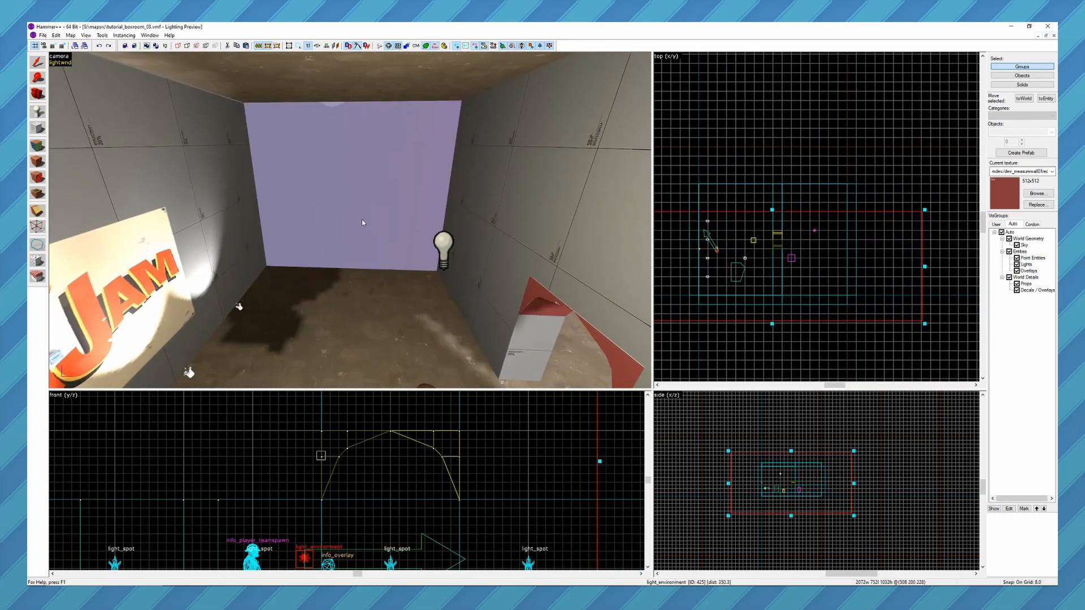
Examine the indoor room and the yard where the new cordon cuts them off.
{"action": "key", "text": "z"}
{"action": "key", "text": "d"}
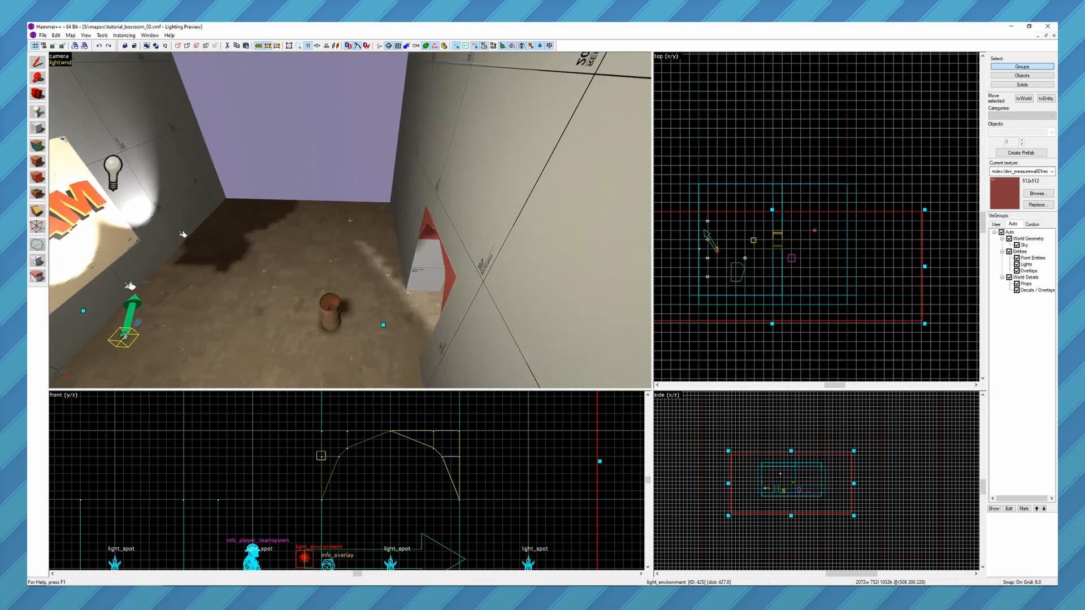
{"action": "key", "text": "z"}
{"action": "key", "text": "z"}
{"action": "key", "text": "a"}
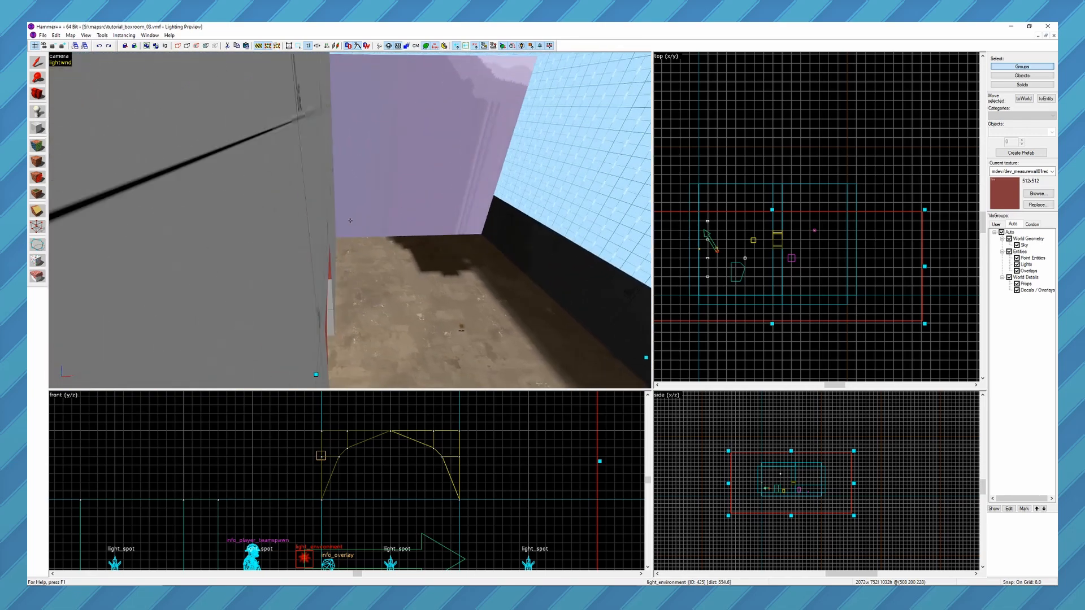
{"action": "key", "text": "z"}
{"action": "key", "text": "z"}
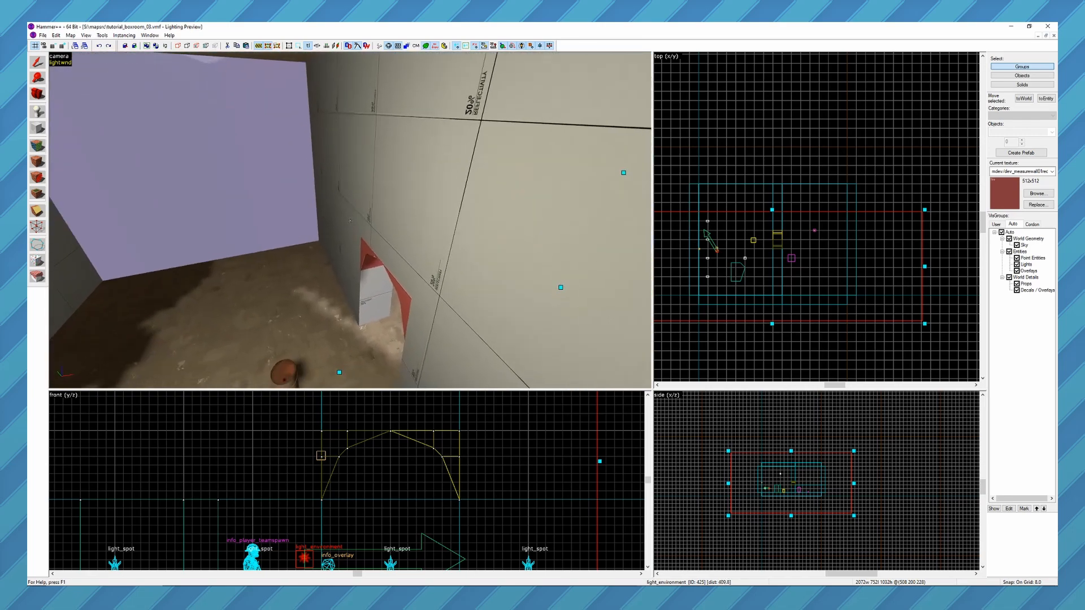
{"action": "key", "text": "z"}
{"action": "key", "text": "z"}
{"action": "key", "text": "z"}
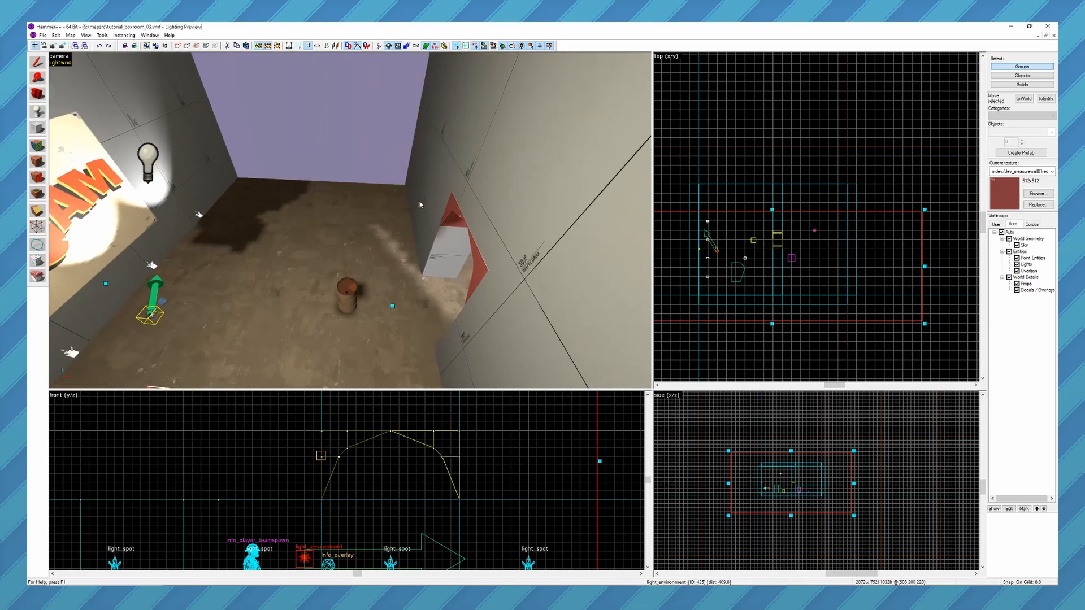
Compile and run the cordoned map in Team Fortress 2 and walk through the yard, archway and indoor room to inspect the cordon's edges.
{"action": "key", "text": "F9"}
{"action": "left_click", "coordinate": [547, 368]}
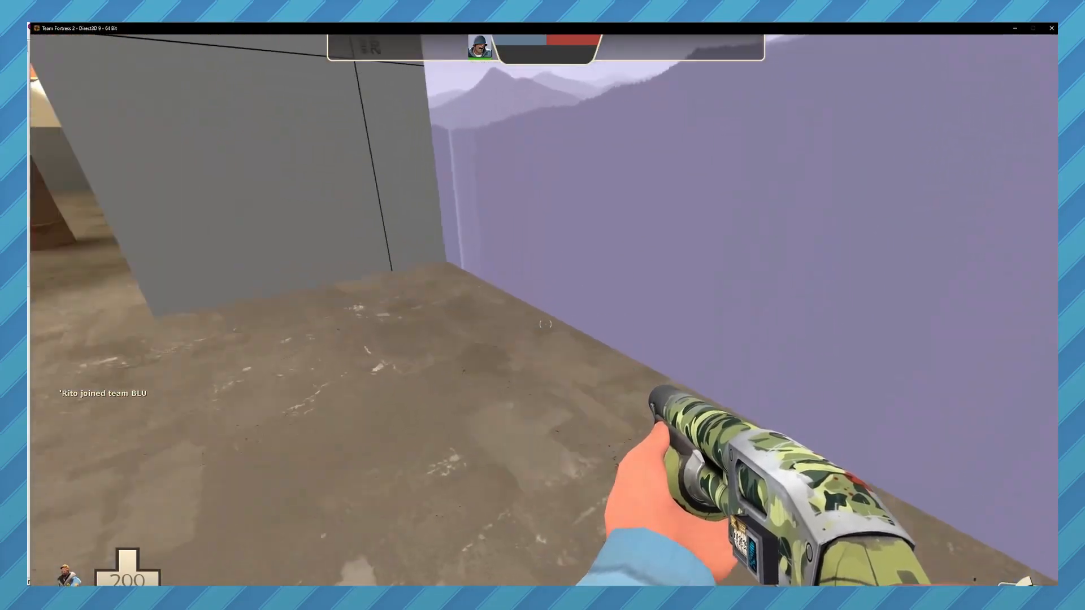
{"action": "key", "text": "w"}
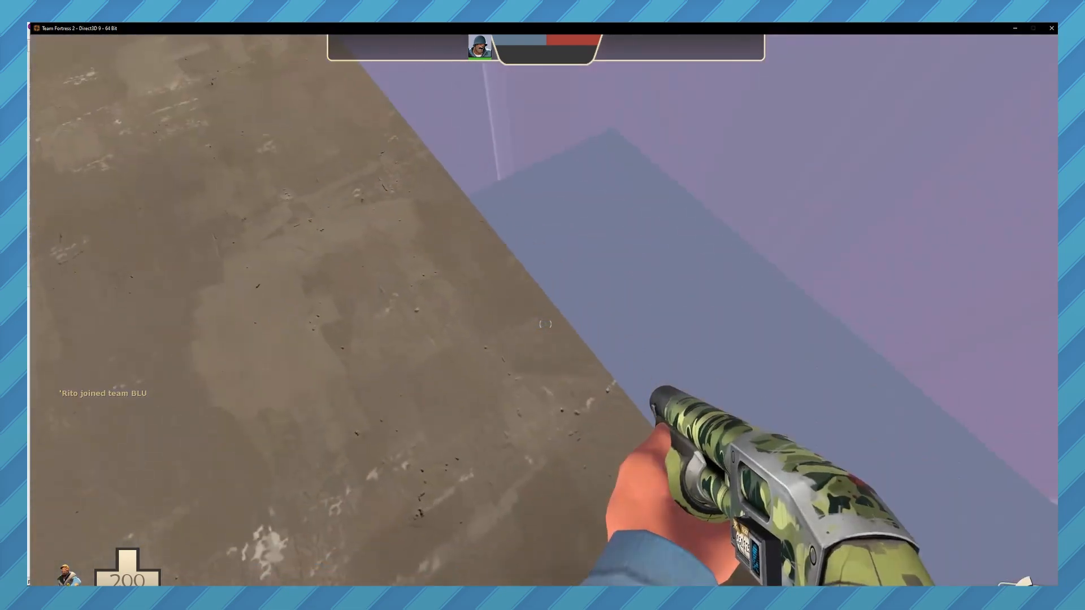
{"action": "key", "text": "w"}
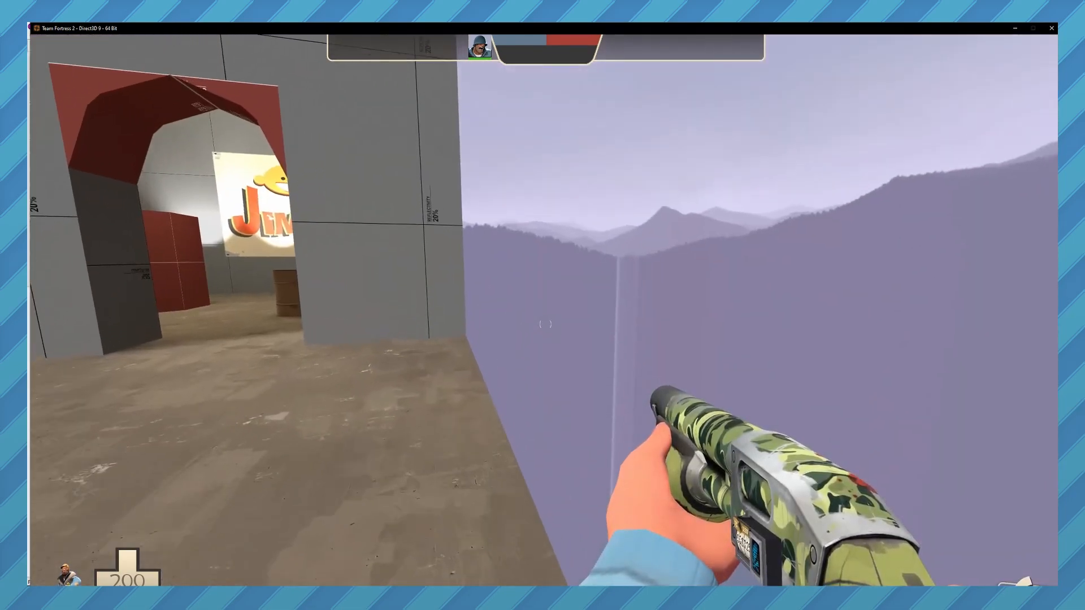
{"action": "key", "text": "w"}
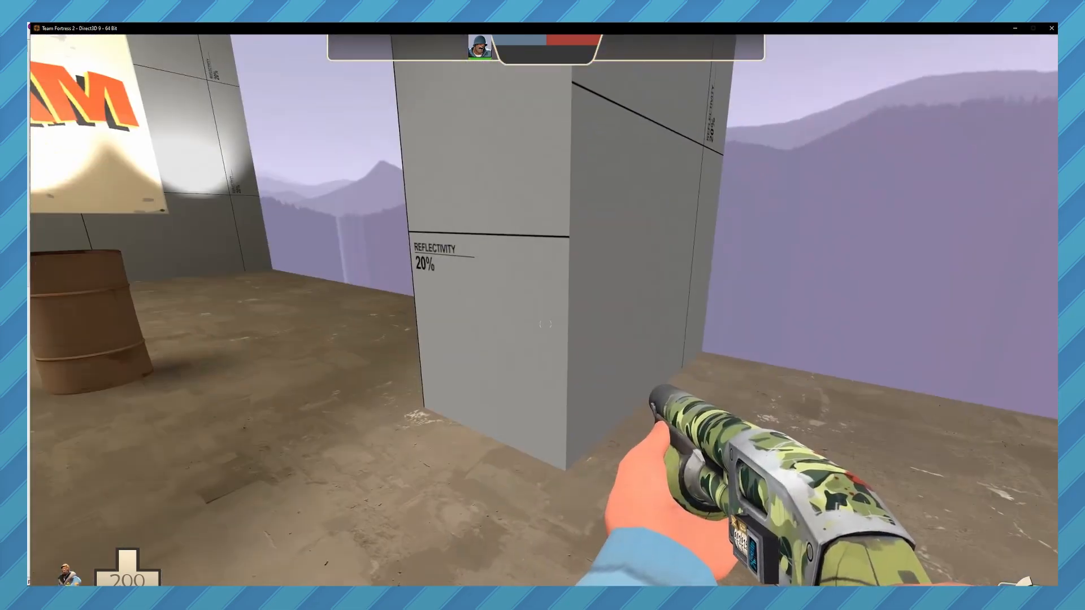
{"action": "key", "text": "w"}
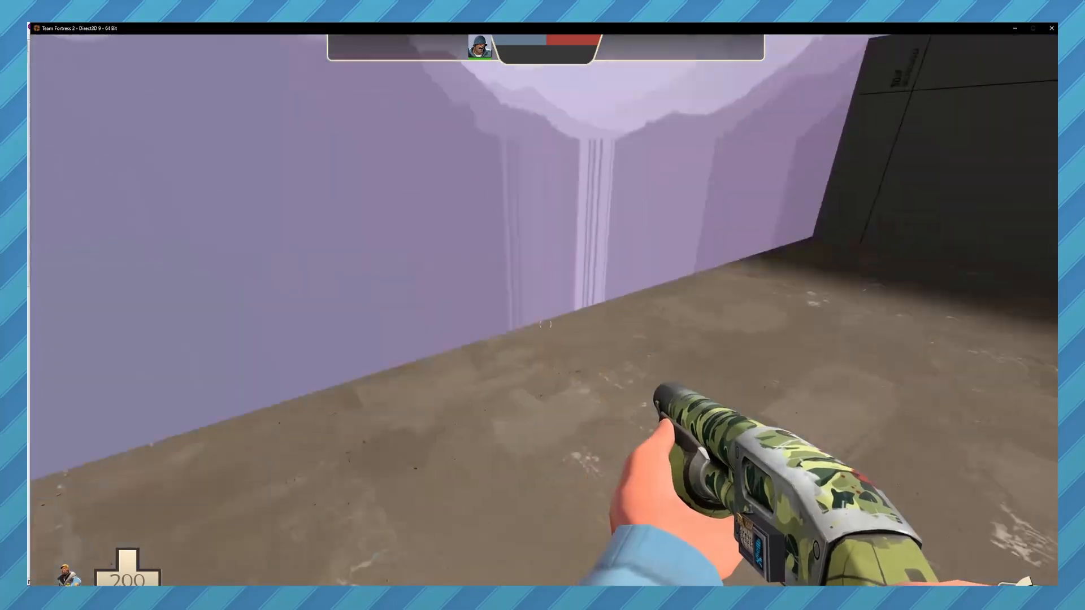
{"action": "key", "text": "w"}
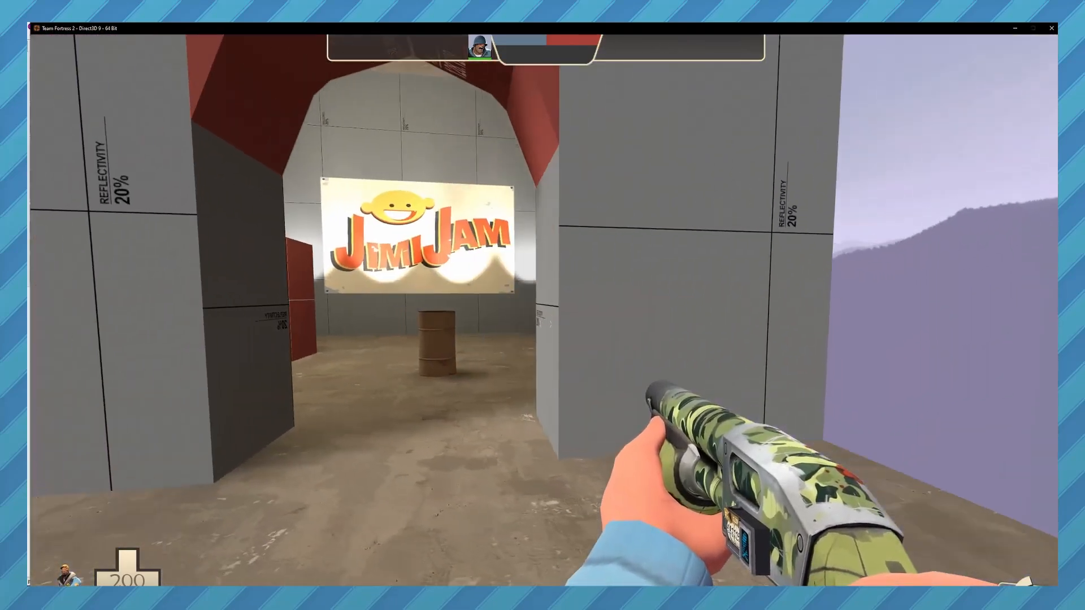
{"action": "key", "text": "w"}
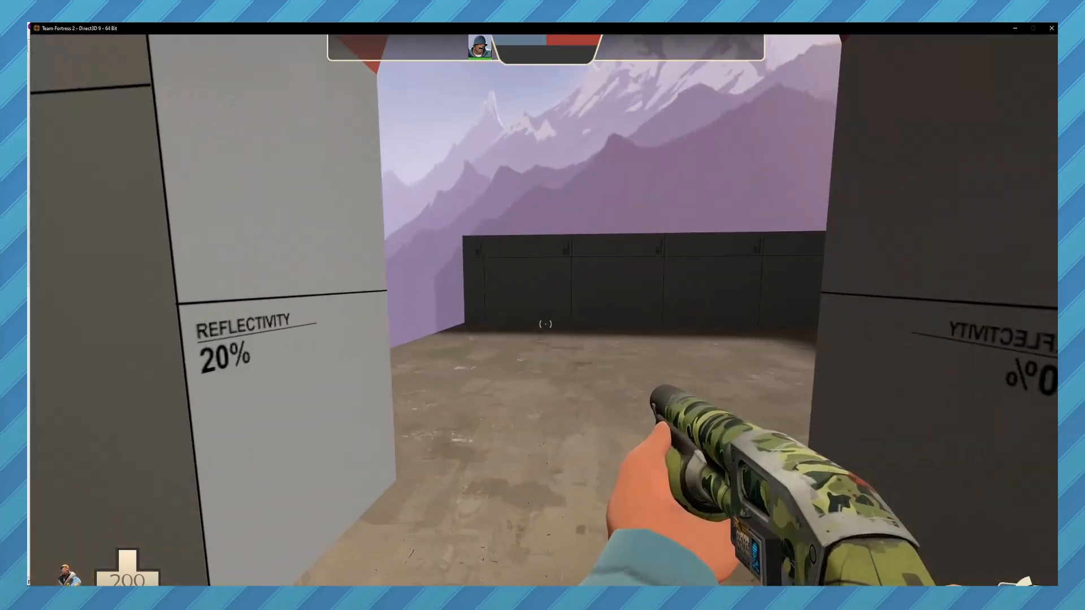